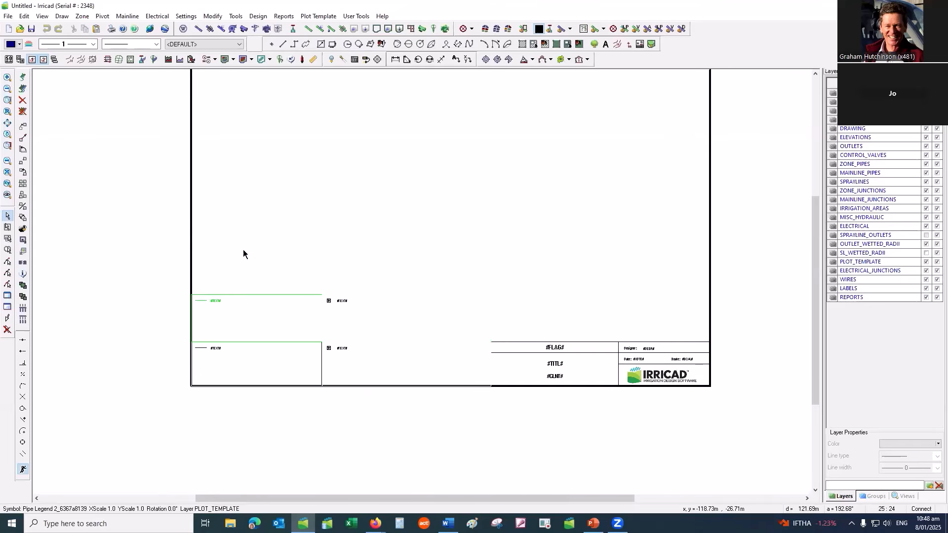
- Turn on the fill display for the plot template, accepting the command shortcut warning
{"action": "key", "text": "Escape"}
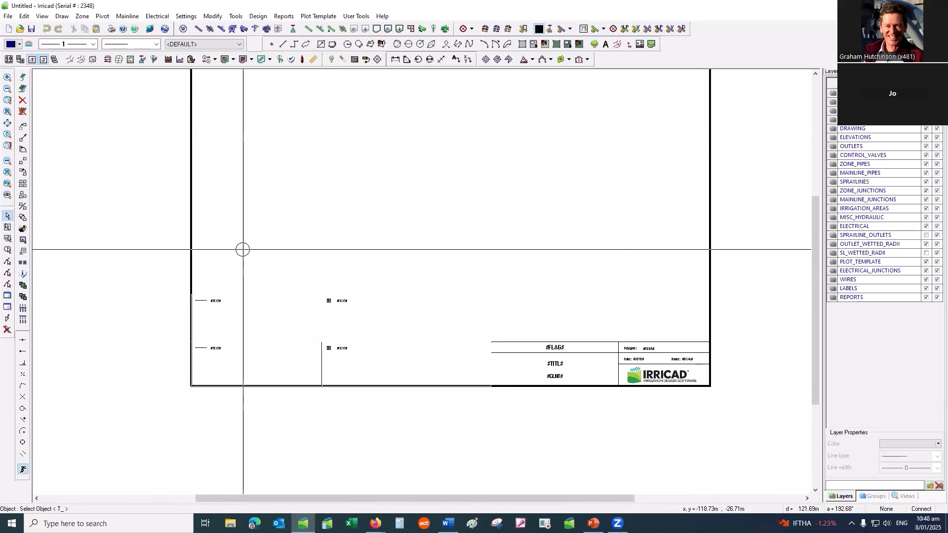
{"action": "key", "text": "t"}
{"action": "key", "text": "f"}
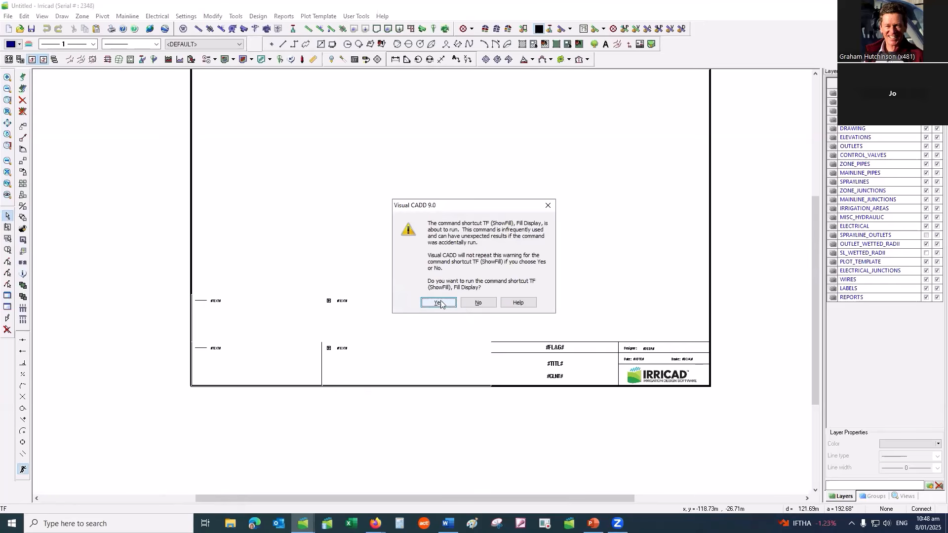
{"action": "left_click", "coordinate": [439, 303]}
{"action": "scroll", "coordinate": [281, 403], "scroll_direction": "up", "scroll_amount": 1}
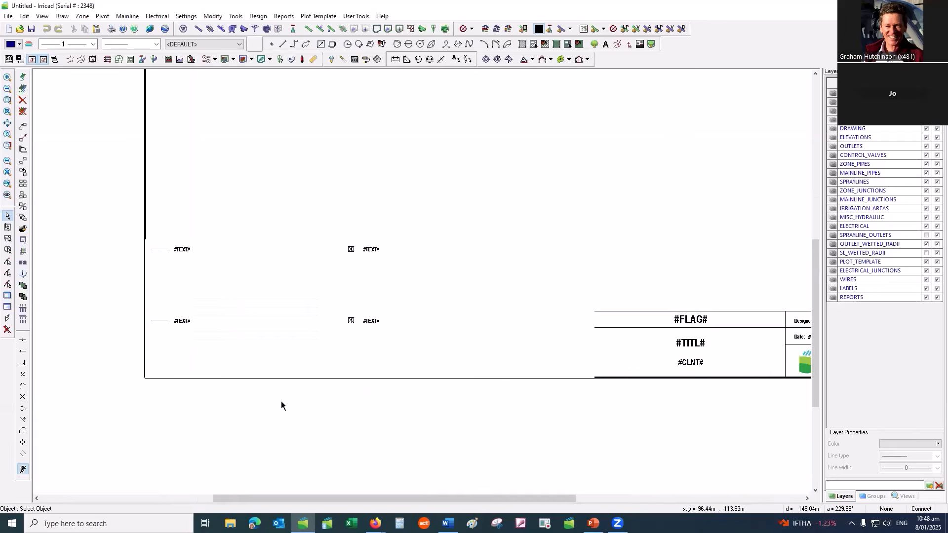
- Explode the legend symbols near the template's lower-left corner into individually editable objects
{"action": "left_click", "coordinate": [223, 244]}
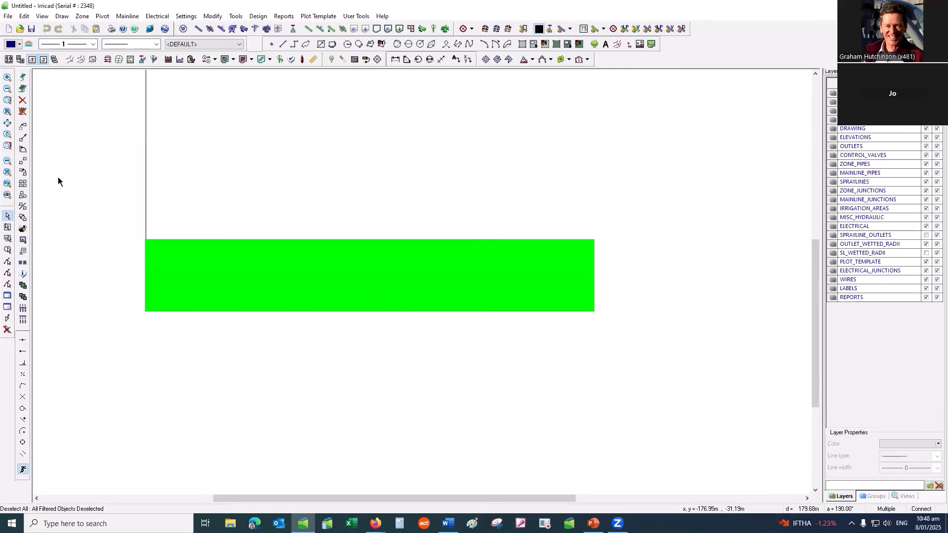
{"action": "scroll", "coordinate": [188, 288], "scroll_direction": "up", "scroll_amount": 1}
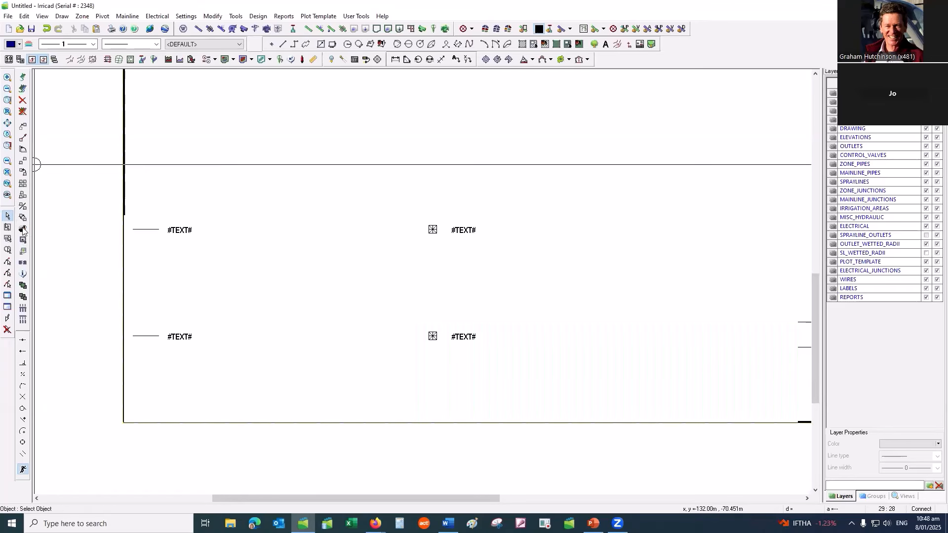
{"action": "left_click", "coordinate": [200, 341]}
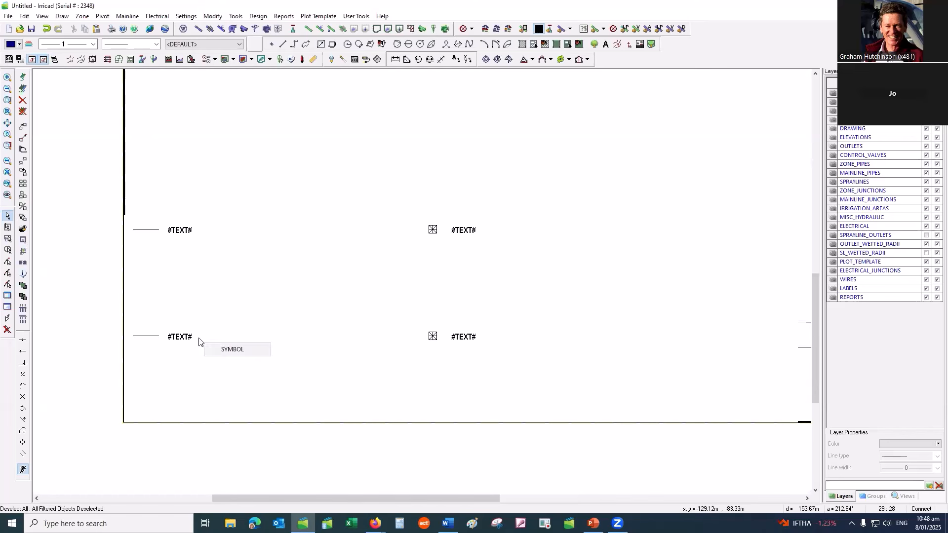
{"action": "left_click", "coordinate": [24, 232]}
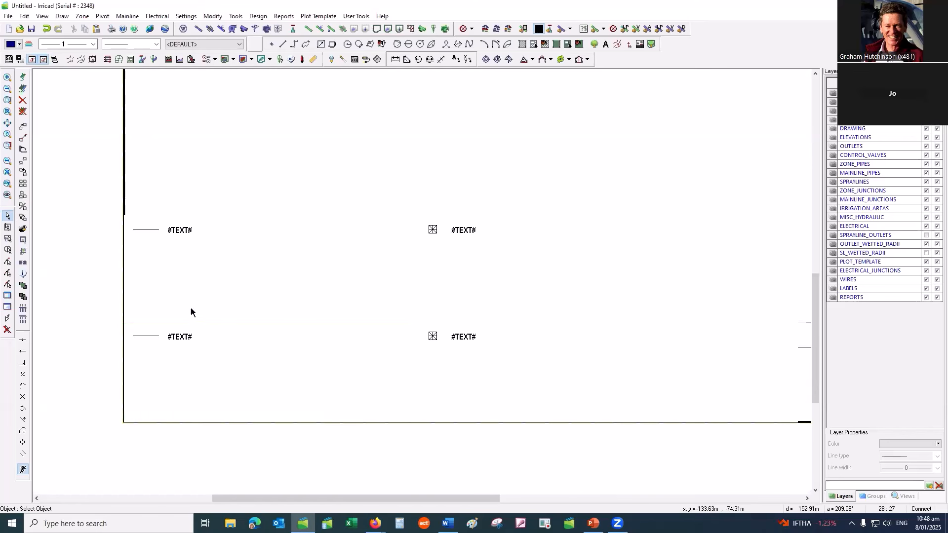
- Set the upper pipe legend's #TEXT# to the Arial Rounded MT Bold font with a height of 2 m
{"action": "double_click", "coordinate": [179, 229]}
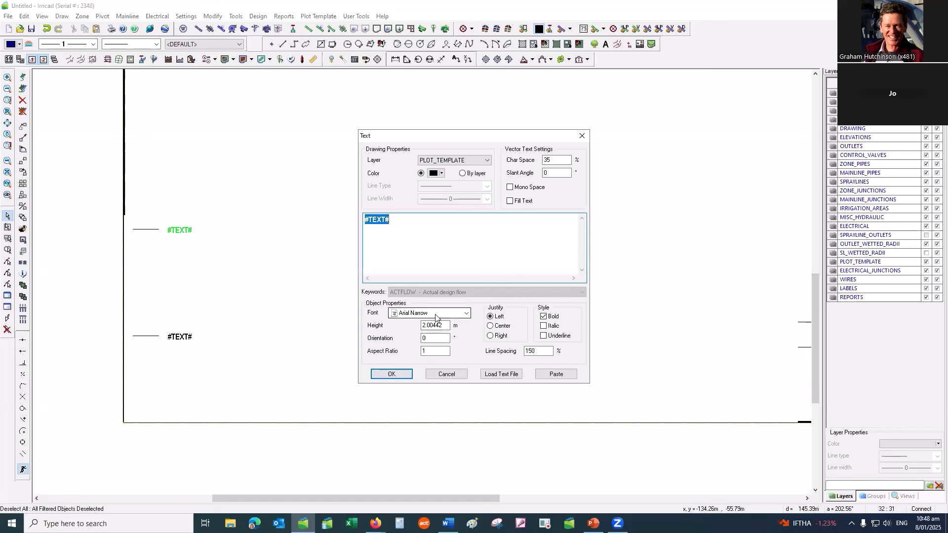
{"action": "left_click", "coordinate": [436, 315]}
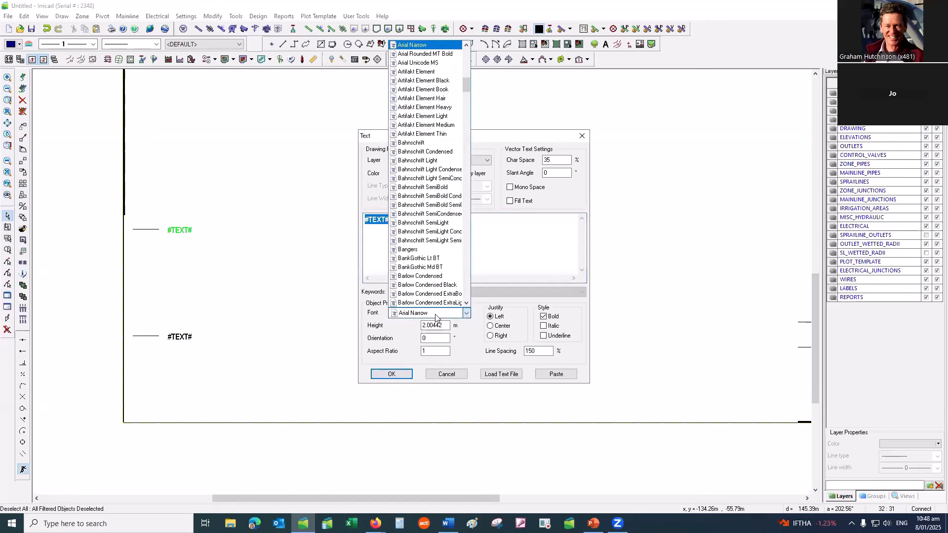
{"action": "left_click", "coordinate": [434, 54]}
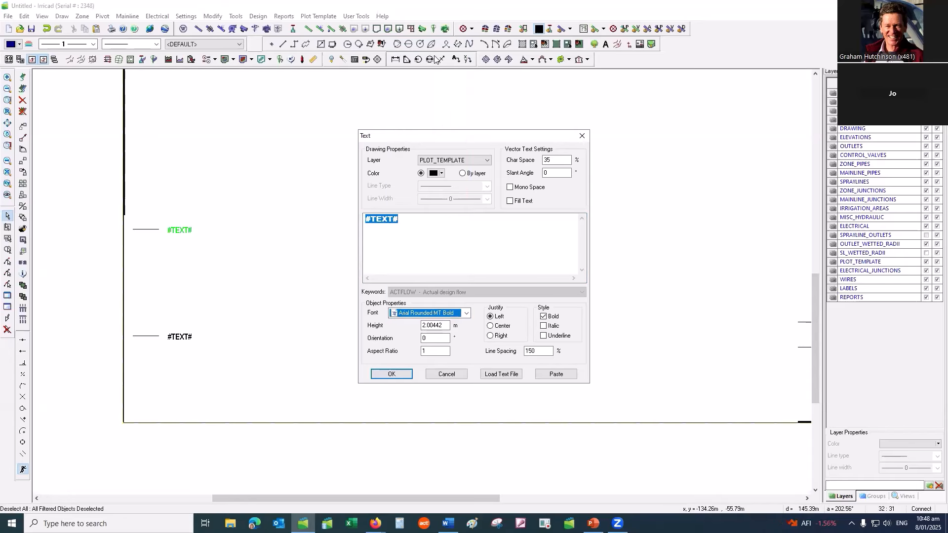
{"action": "double_click", "coordinate": [443, 326]}
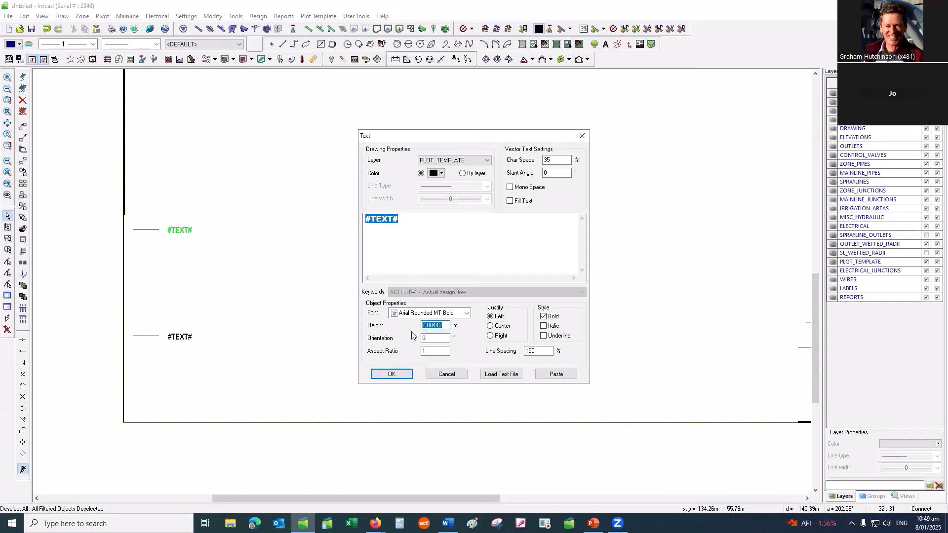
{"action": "type", "text": "2"}
{"action": "left_click", "coordinate": [402, 376]}
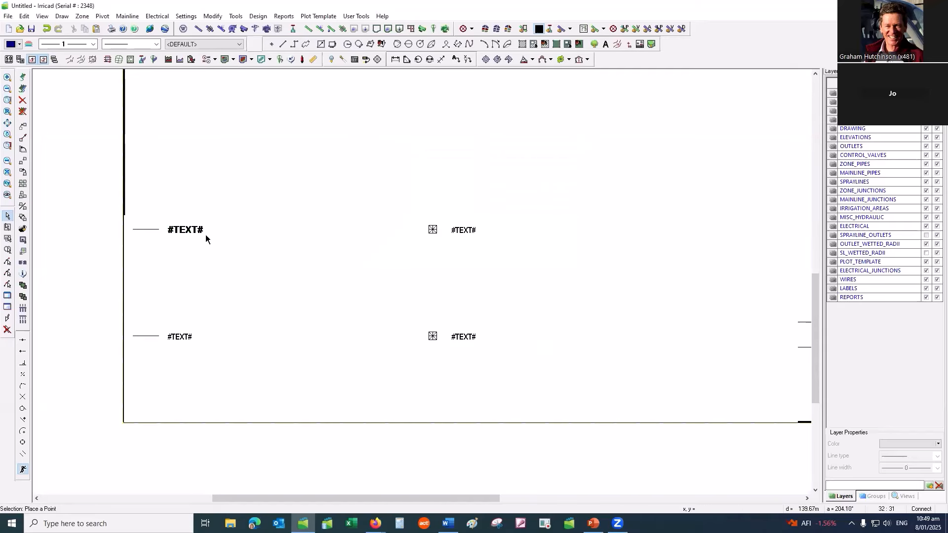
- Set the lower pipe legend's #TEXT# to Arial Rounded MT Bold with a height of 2 m
{"action": "double_click", "coordinate": [177, 340]}
{"action": "left_click", "coordinate": [423, 315]}
{"action": "left_click", "coordinate": [429, 52]}
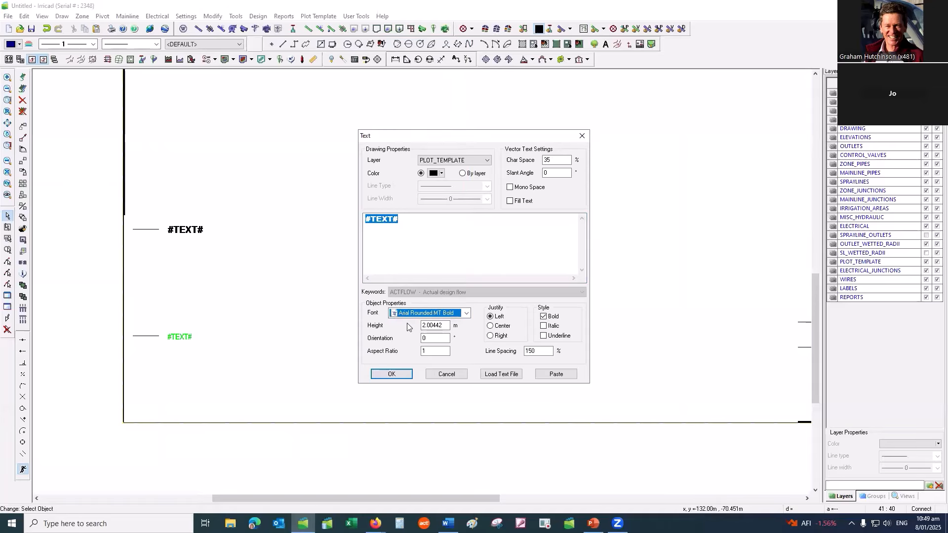
{"action": "double_click", "coordinate": [435, 325]}
{"action": "type", "text": "2"}
{"action": "left_click", "coordinate": [391, 374]}
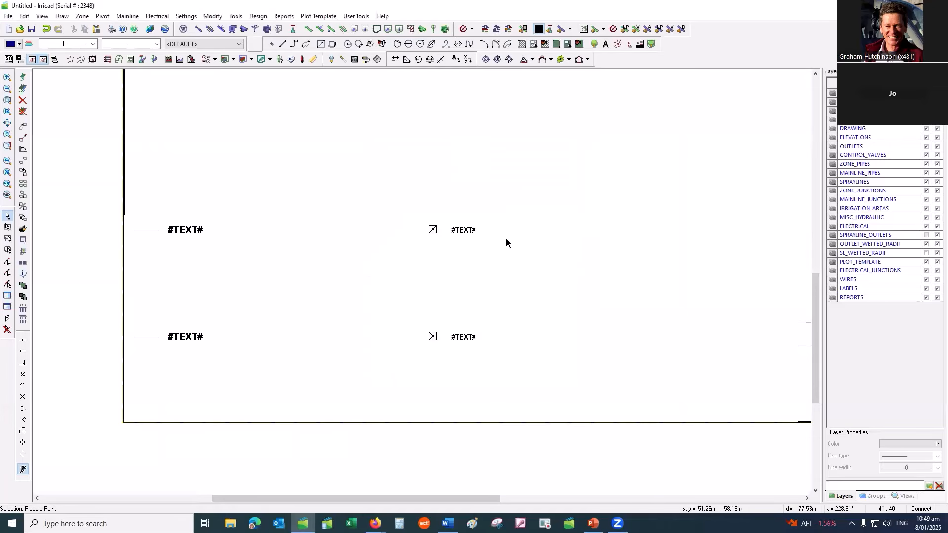
- Change the #TEXT# beside the upper square symbol to Arial Rounded MT Bold, 2 m high
{"action": "double_click", "coordinate": [464, 231]}
{"action": "left_click", "coordinate": [466, 313]}
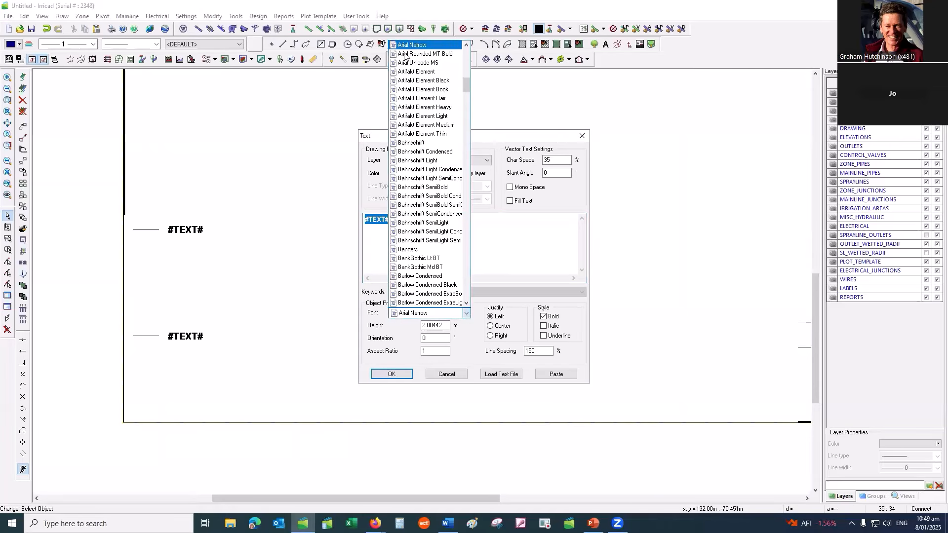
{"action": "left_click", "coordinate": [405, 54]}
{"action": "double_click", "coordinate": [435, 325]}
{"action": "type", "text": "2"}
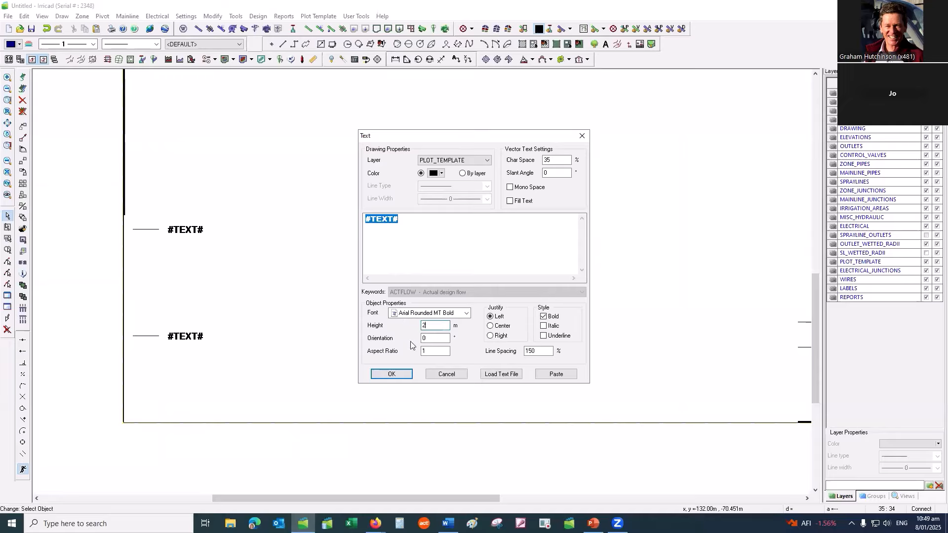
{"action": "key", "text": "Return"}
- Change the #TEXT# beside the lower square symbol to Arial Rounded MT Bold, 2 m high
{"action": "double_click", "coordinate": [459, 336]}
{"action": "left_click", "coordinate": [466, 313]}
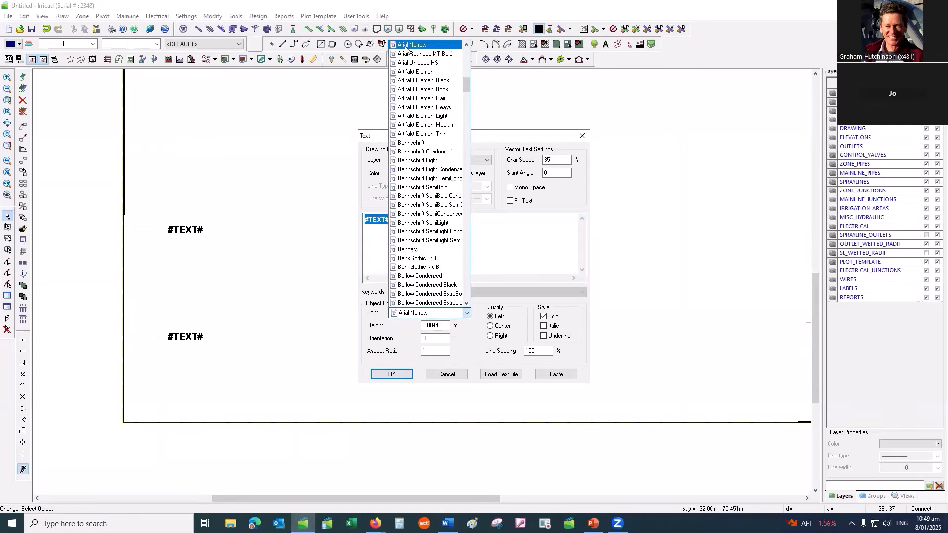
{"action": "left_click", "coordinate": [405, 54]}
{"action": "double_click", "coordinate": [435, 325]}
{"action": "type", "text": "2"}
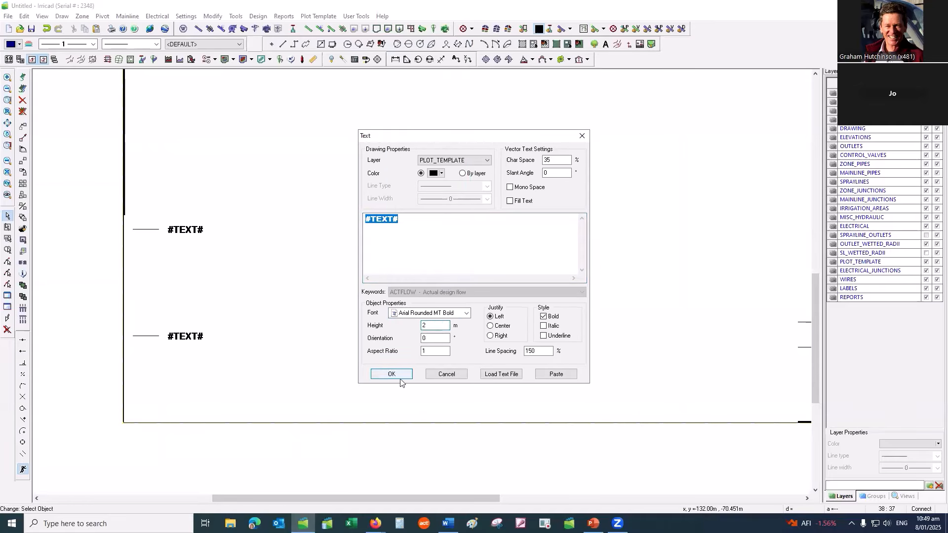
{"action": "left_click", "coordinate": [401, 378]}
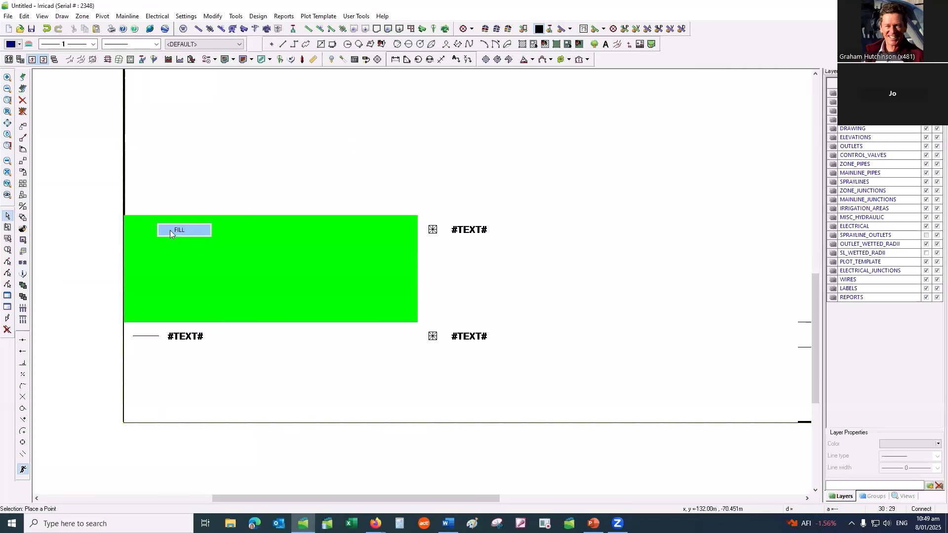
- Window-select the upper pipe line and its #TEXT# and make them a legend of type Pipe with order 2
{"action": "left_click", "coordinate": [8, 228]}
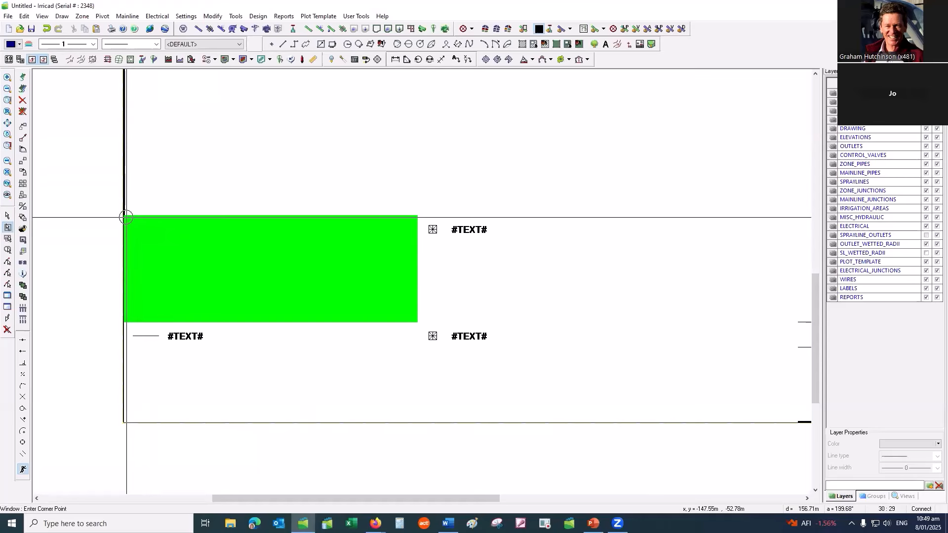
{"action": "left_click", "coordinate": [125, 217]}
{"action": "left_click", "coordinate": [277, 264]}
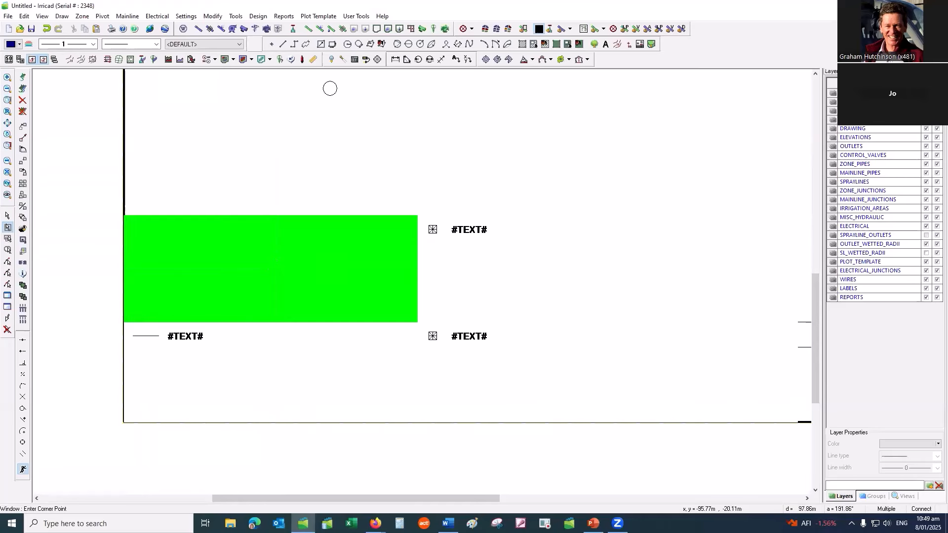
{"action": "left_click", "coordinate": [319, 16]}
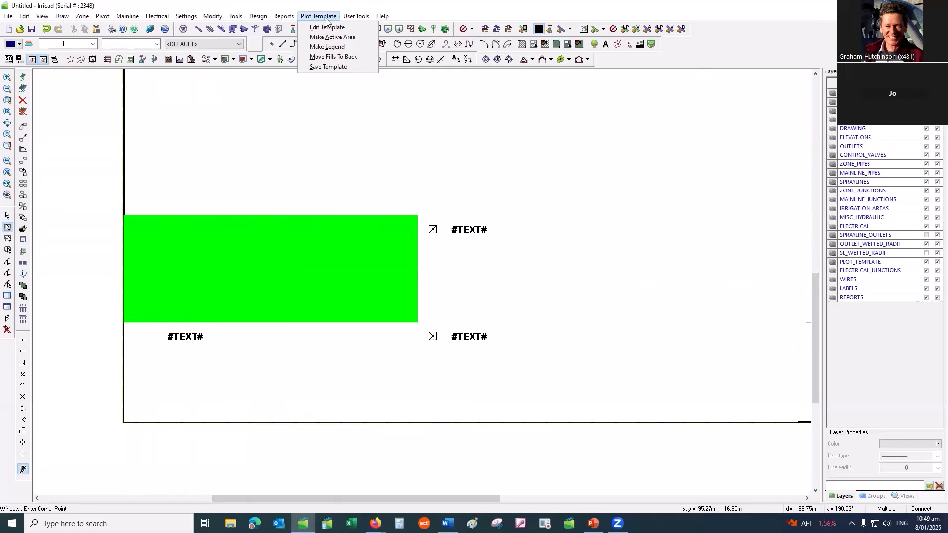
{"action": "left_click", "coordinate": [334, 48]}
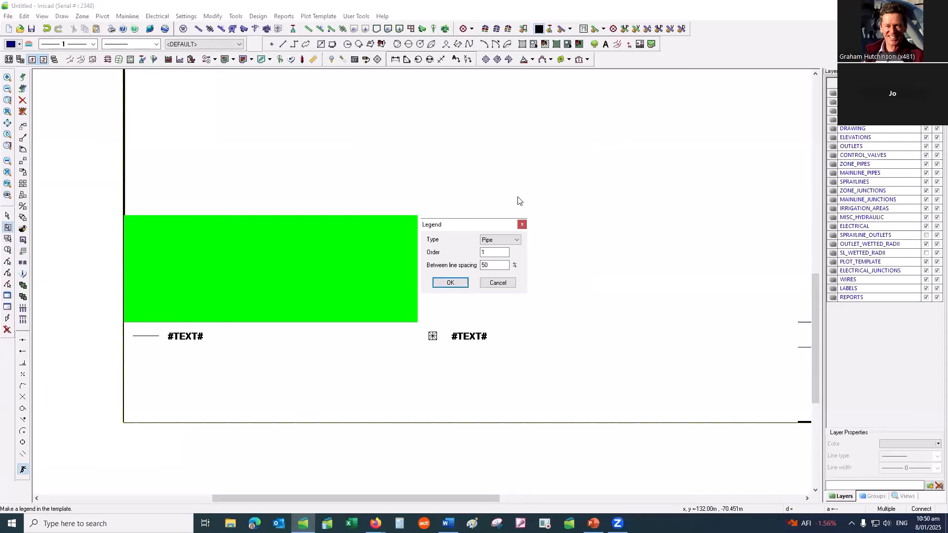
{"action": "left_click", "coordinate": [494, 253]}
{"action": "double_click", "coordinate": [478, 253]}
{"action": "type", "text": "2"}
{"action": "double_click", "coordinate": [479, 265]}
{"action": "left_click", "coordinate": [450, 283]}
{"action": "scroll", "coordinate": [351, 281], "scroll_direction": "up", "scroll_amount": 2}
{"action": "scroll", "coordinate": [351, 281], "scroll_direction": "down", "scroll_amount": 2}
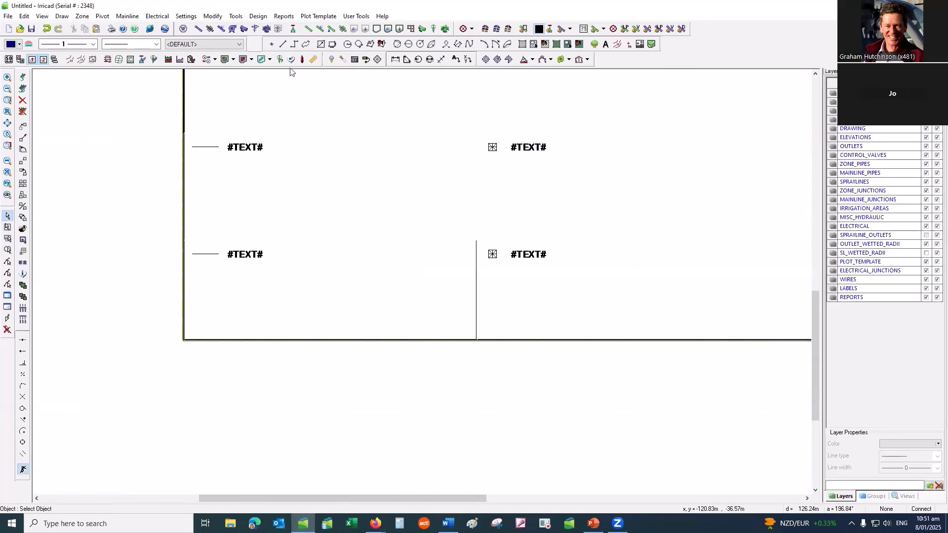
- Set the drawing background color to light gray in the drawing settings
{"action": "left_click", "coordinate": [178, 17]}
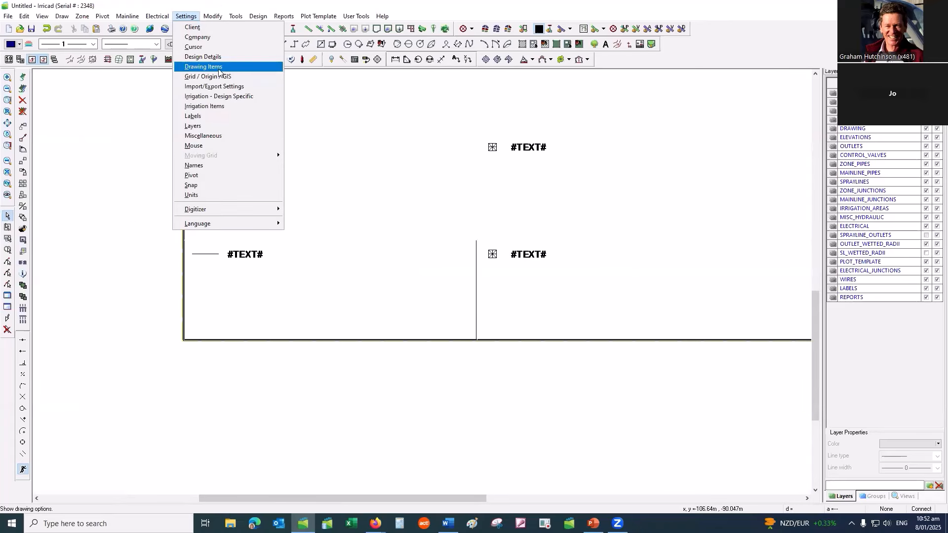
{"action": "left_click", "coordinate": [219, 70]}
{"action": "left_click", "coordinate": [507, 267]}
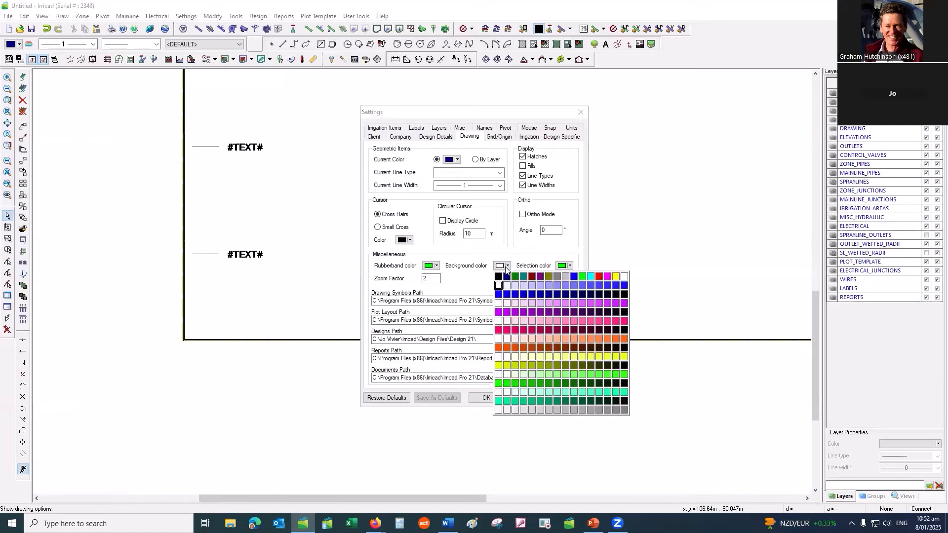
{"action": "left_click", "coordinate": [566, 278]}
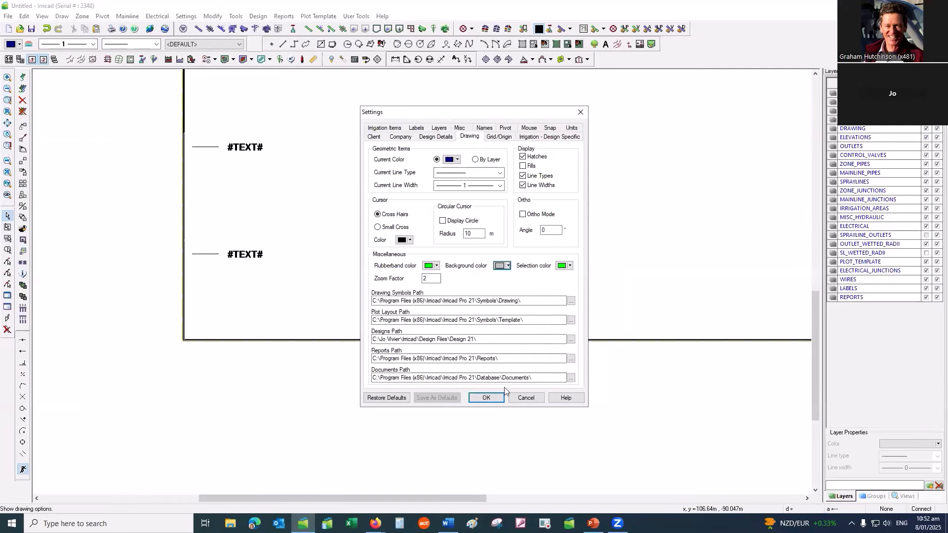
{"action": "left_click", "coordinate": [485, 397]}
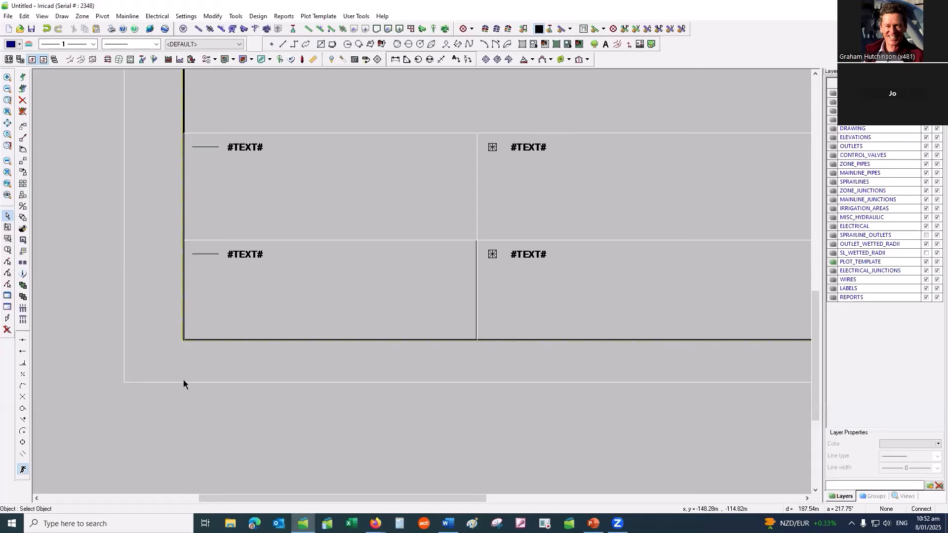
- Turn the fill display on to examine the fills and lines stacked behind the lower pipe legend, and turn it off again
{"action": "key", "text": "f"}
{"action": "key", "text": "d"}
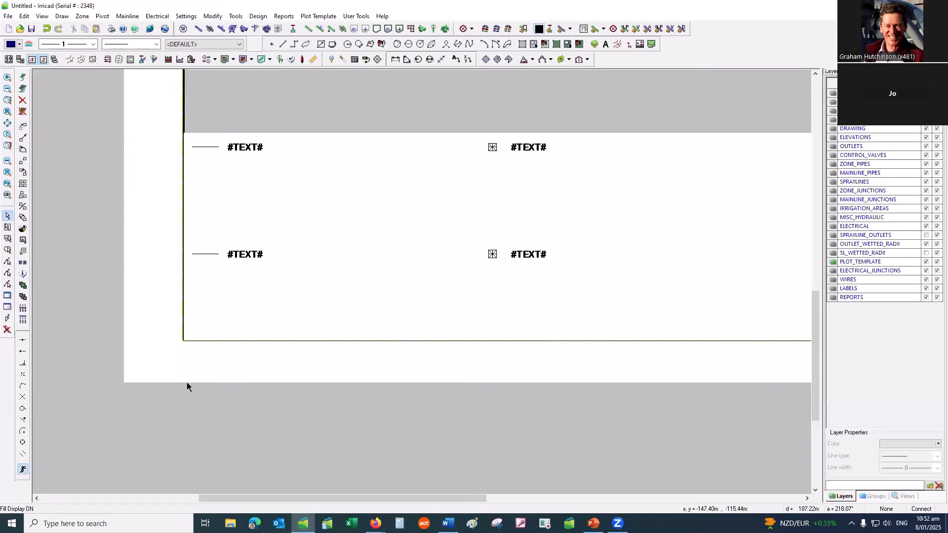
{"action": "left_click", "coordinate": [263, 243]}
{"action": "key", "text": "Escape"}
{"action": "left_click", "coordinate": [209, 249]}
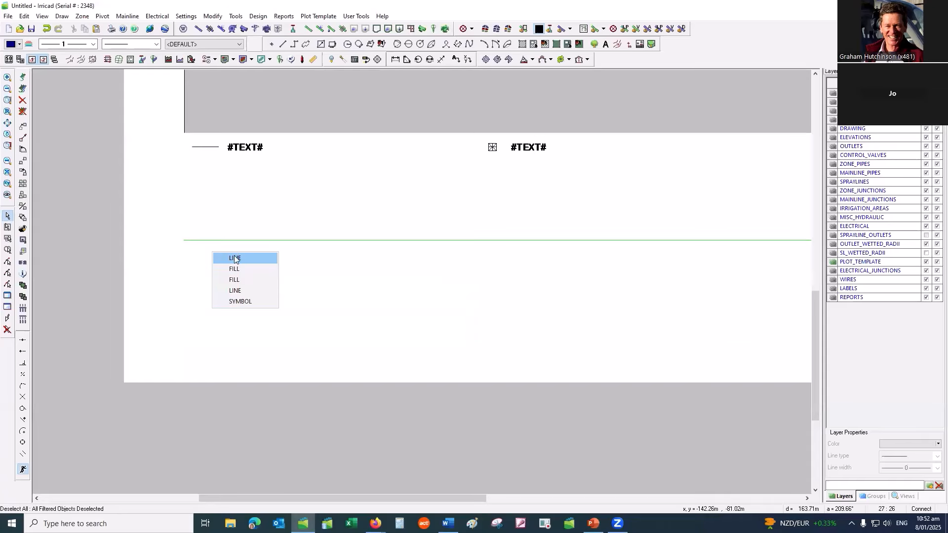
{"action": "left_click", "coordinate": [210, 223]}
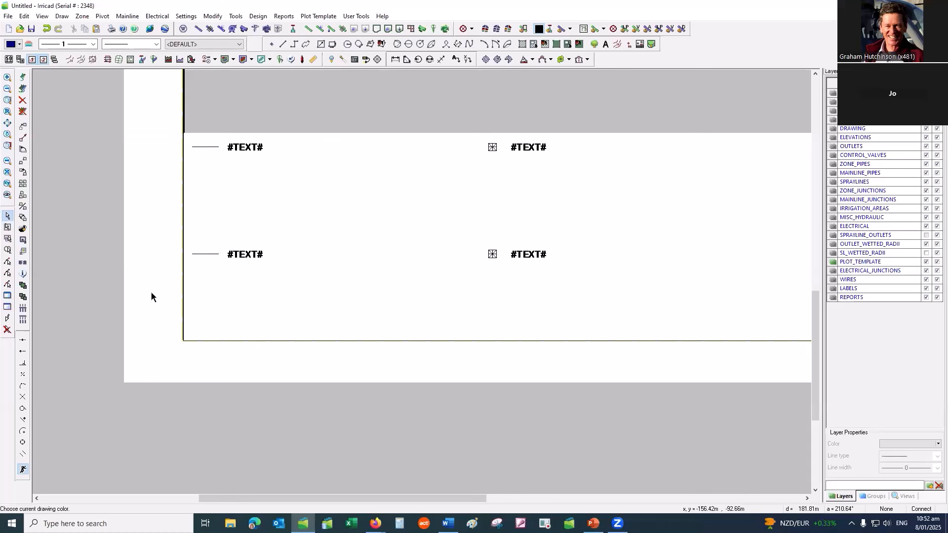
{"action": "key", "text": "f"}
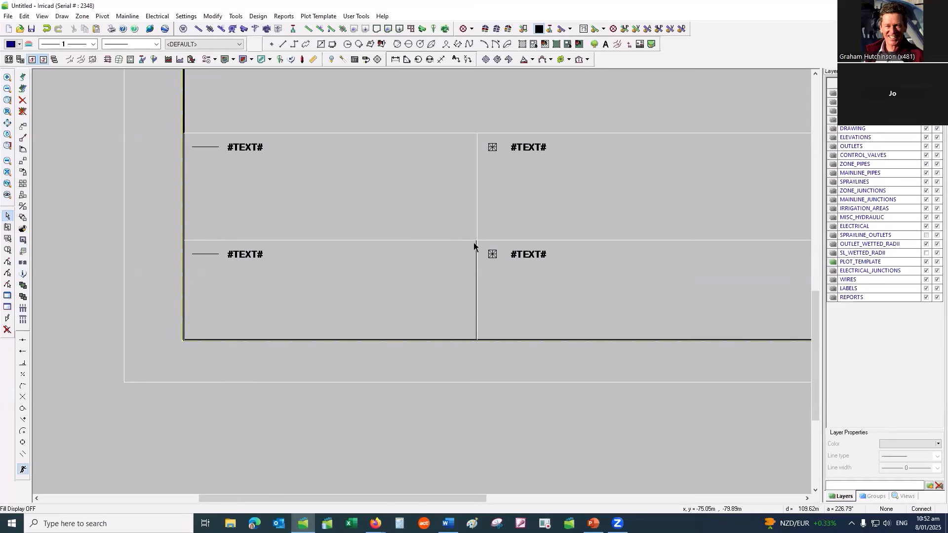
- Set the current drawing color to white and draw a two-point rectangle around the lower pipe legend's cell
{"action": "left_click", "coordinate": [12, 44]}
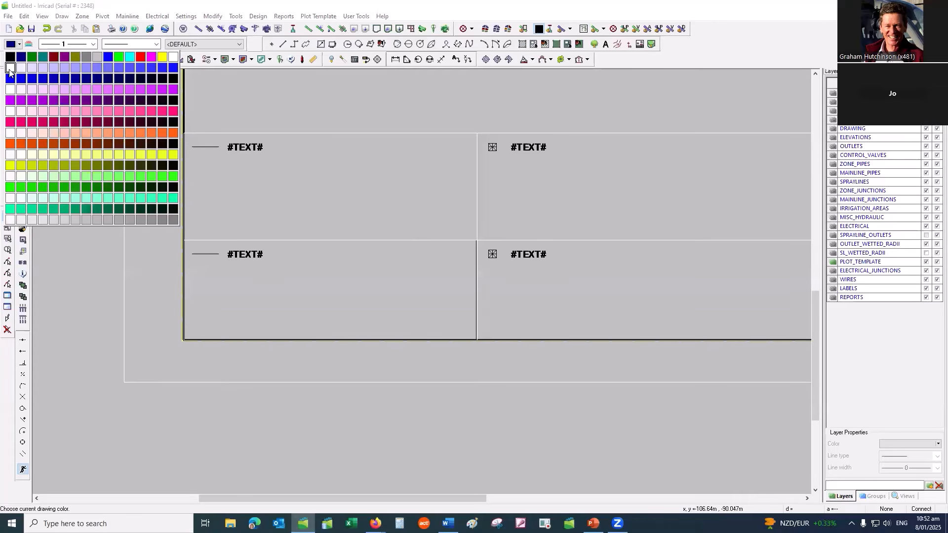
{"action": "left_click", "coordinate": [9, 69]}
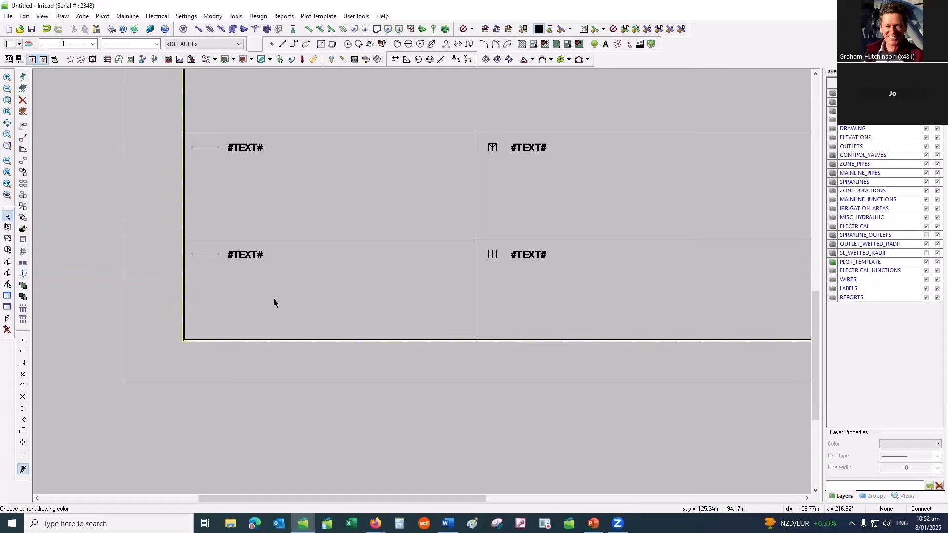
{"action": "left_click", "coordinate": [62, 17]}
{"action": "mouse_move", "coordinate": [71, 58]}
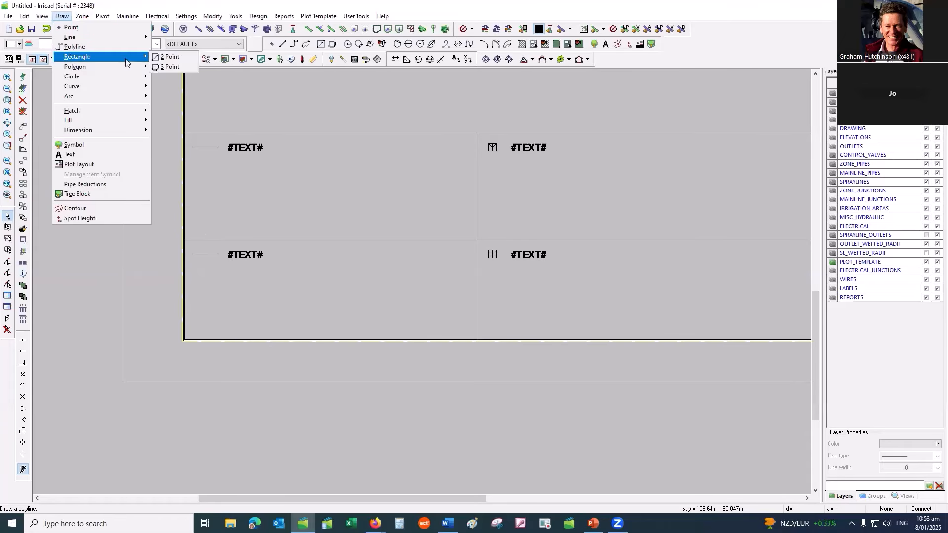
{"action": "left_click", "coordinate": [173, 58]}
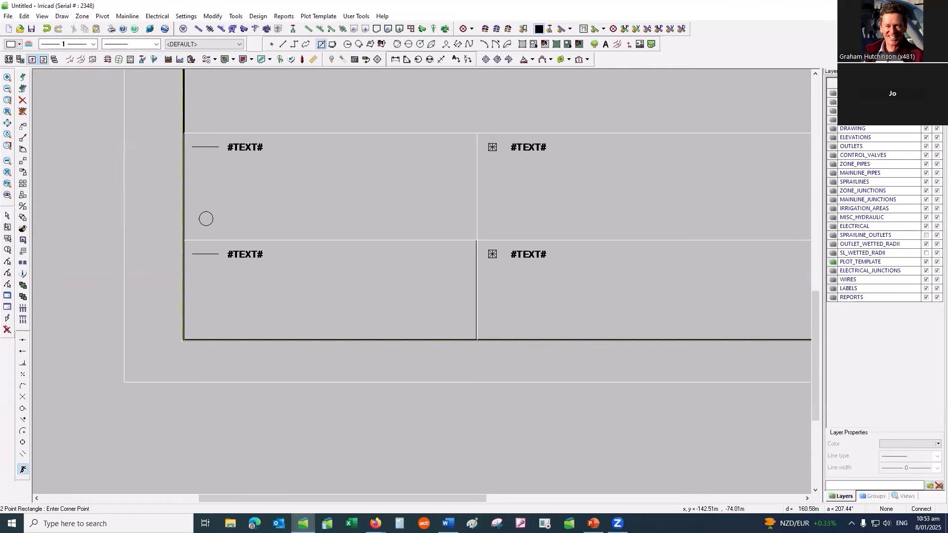
{"action": "left_click", "coordinate": [185, 242]}
{"action": "left_click", "coordinate": [476, 340]}
{"action": "scroll", "coordinate": [461, 238], "scroll_direction": "up", "scroll_amount": 5}
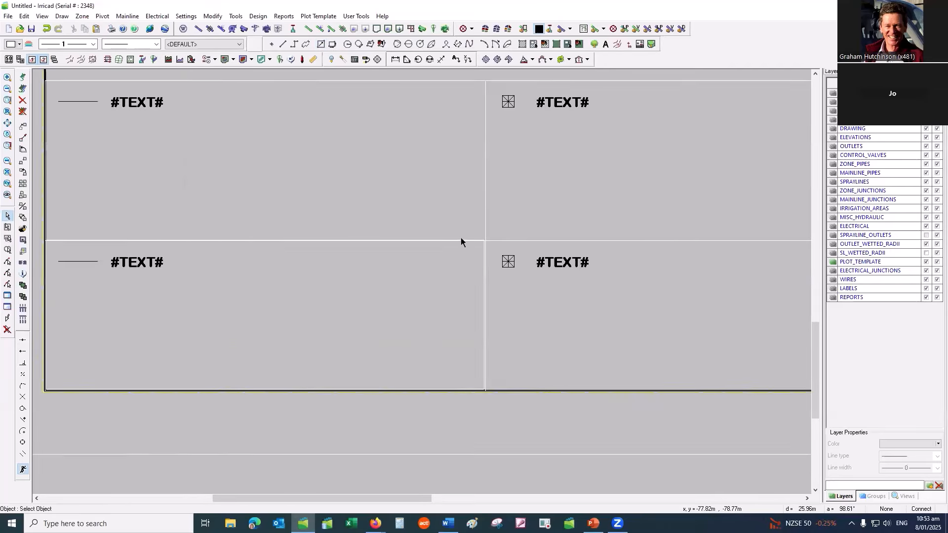
{"action": "key", "text": "Escape"}
{"action": "scroll", "coordinate": [448, 249], "scroll_direction": "down", "scroll_amount": 3}
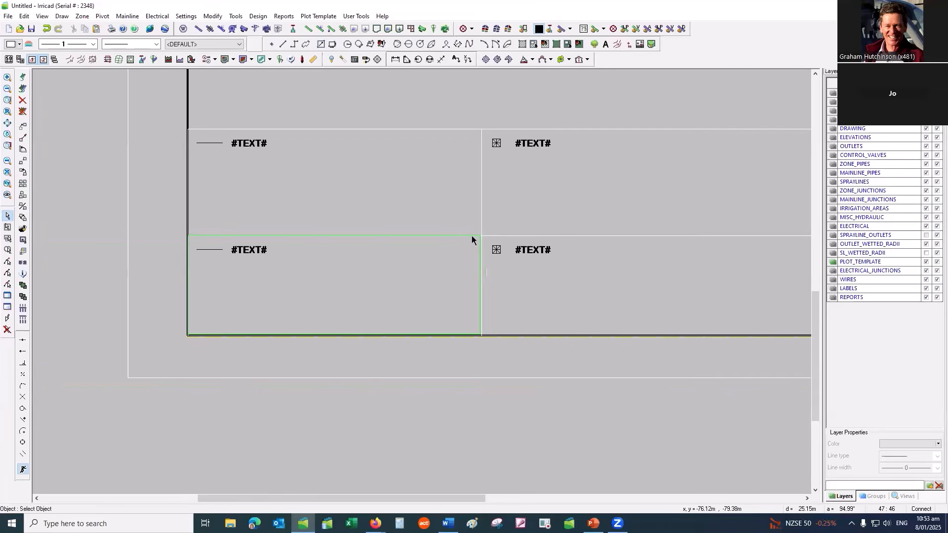
- Apply a solid fill to the new rectangle around the lower pipe legend
{"action": "left_click", "coordinate": [62, 16]}
{"action": "mouse_move", "coordinate": [85, 111]}
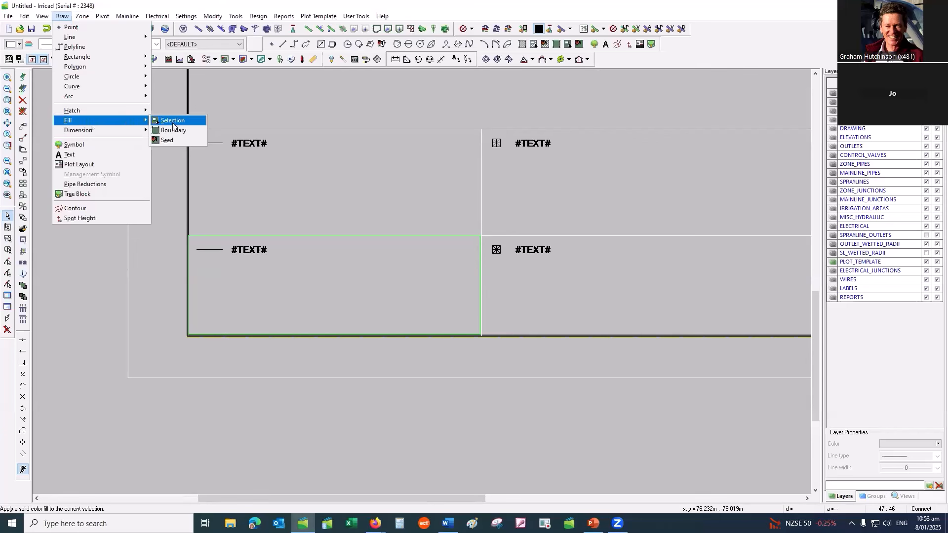
{"action": "left_click", "coordinate": [170, 111]}
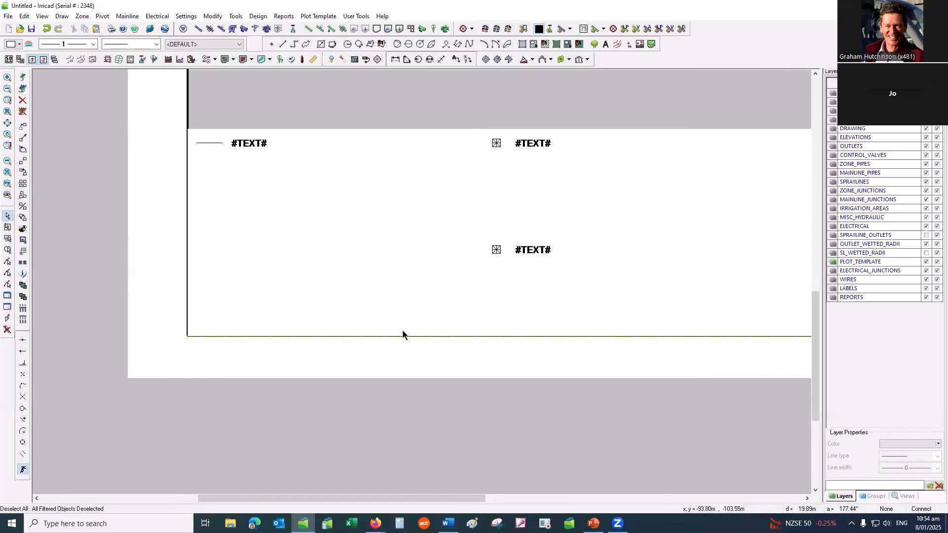
- Select the new fill covering the lower pipe legend and move the template's fills to the back
{"action": "left_click", "coordinate": [410, 331]}
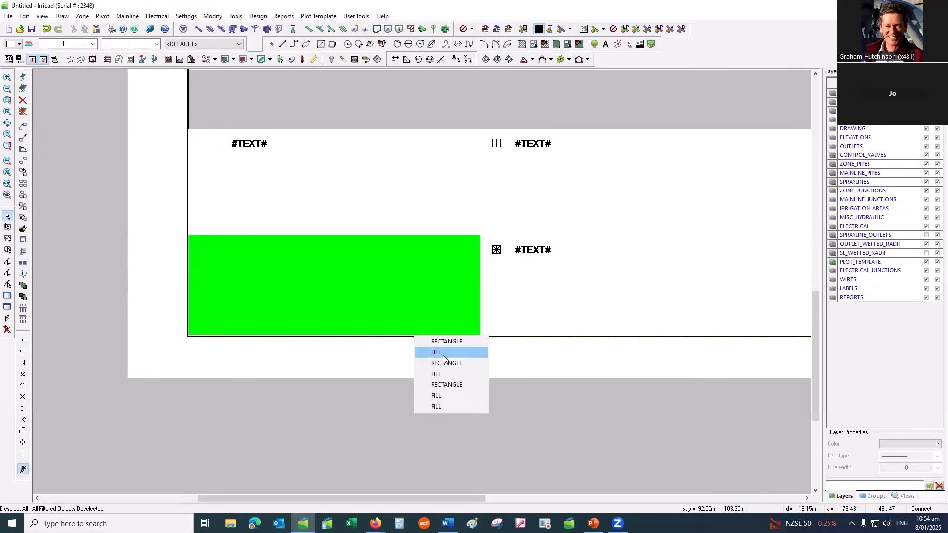
{"action": "key", "text": "Escape"}
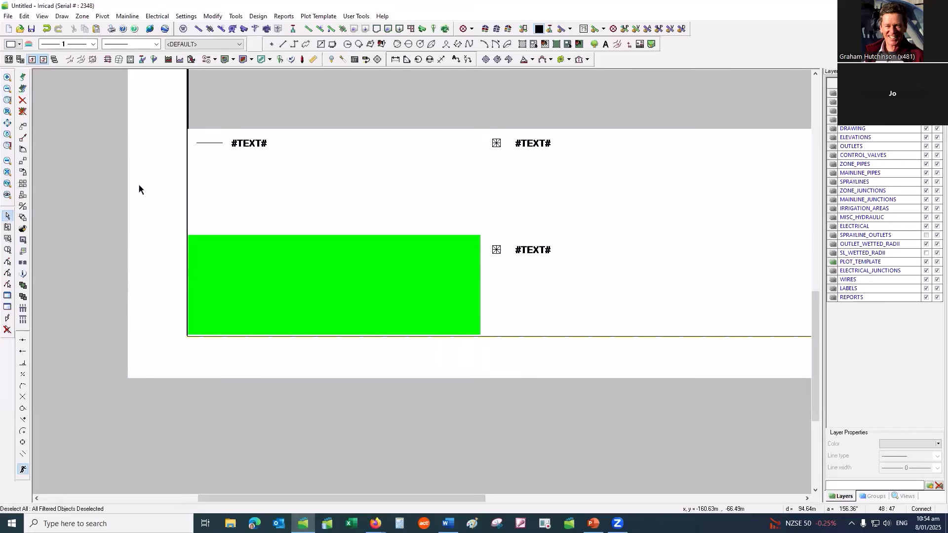
{"action": "left_click", "coordinate": [7, 227]}
{"action": "left_click", "coordinate": [316, 16]}
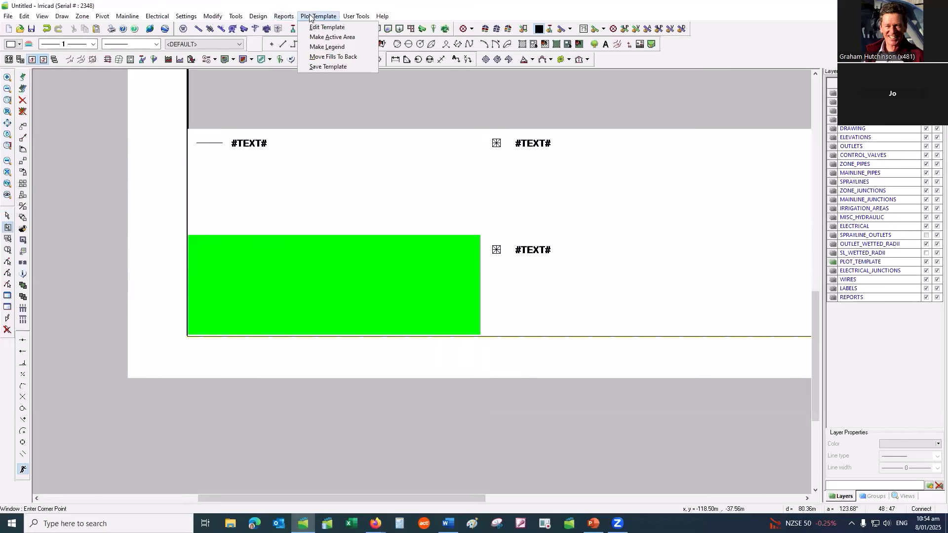
{"action": "left_click", "coordinate": [316, 58]}
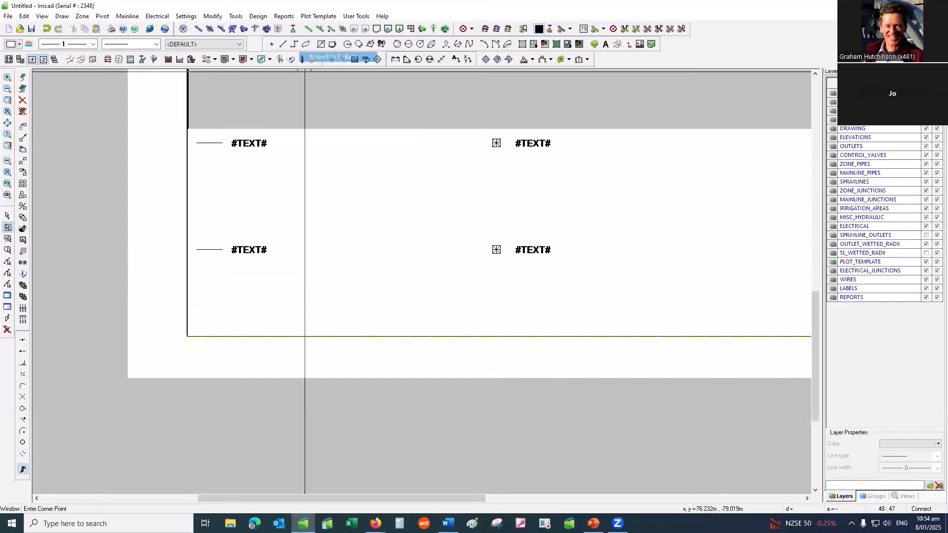
- Select the lower pipe legend's fill together with its line and #TEXT#, and make them a legend of type Pipe with order 1
{"action": "left_click", "coordinate": [7, 216]}
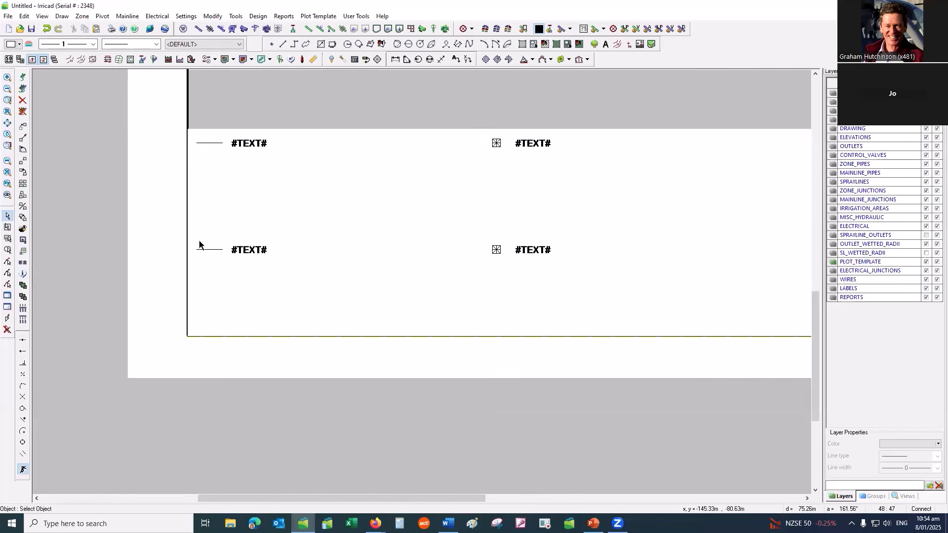
{"action": "left_click", "coordinate": [199, 245]}
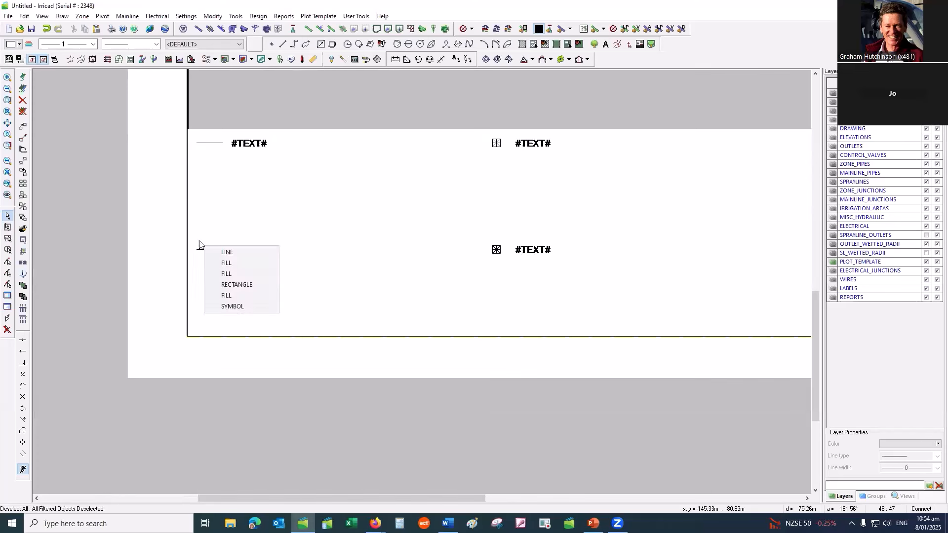
{"action": "left_click", "coordinate": [237, 263]}
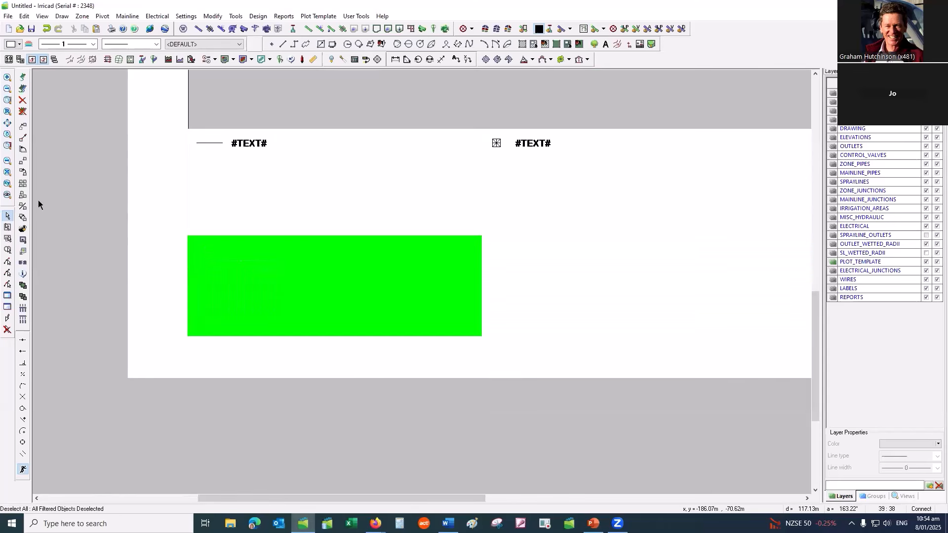
{"action": "left_click", "coordinate": [6, 228]}
{"action": "left_click", "coordinate": [189, 236]}
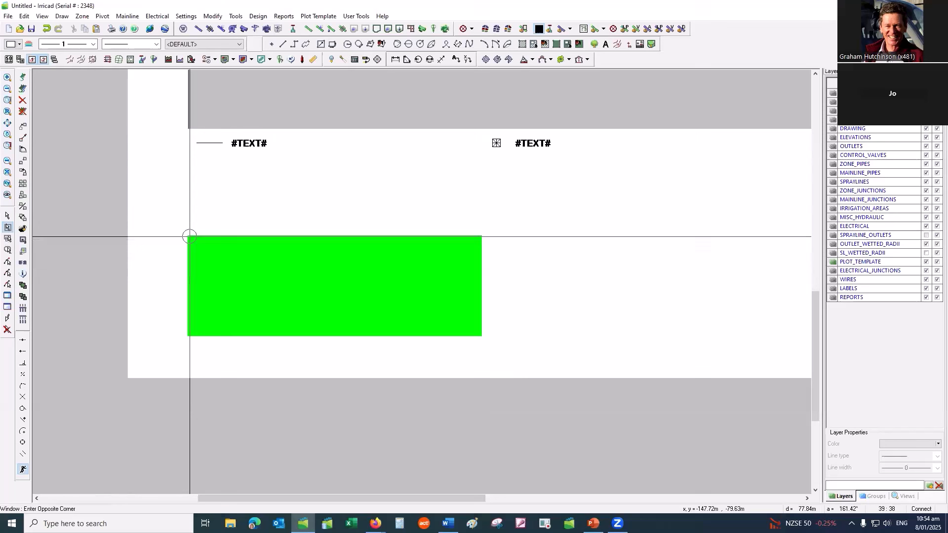
{"action": "left_click", "coordinate": [306, 269]}
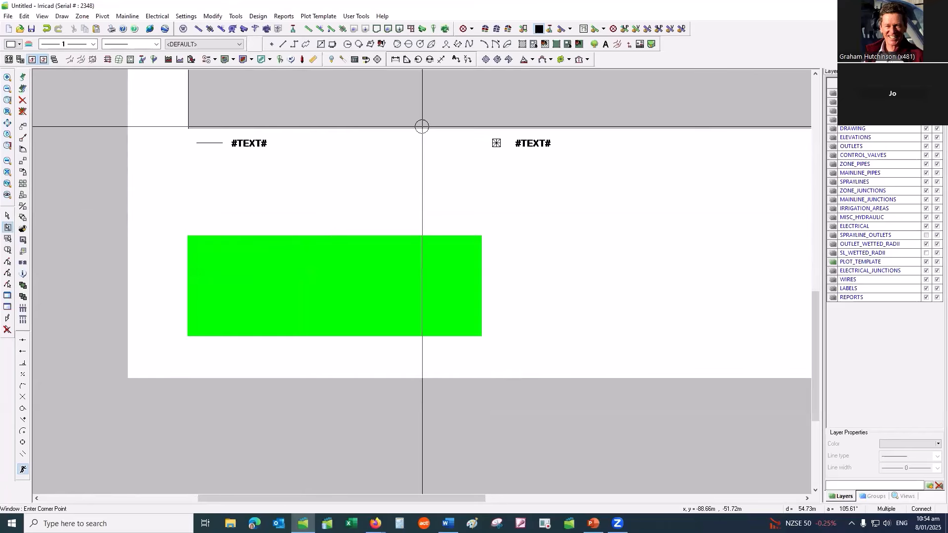
{"action": "left_click", "coordinate": [319, 15]}
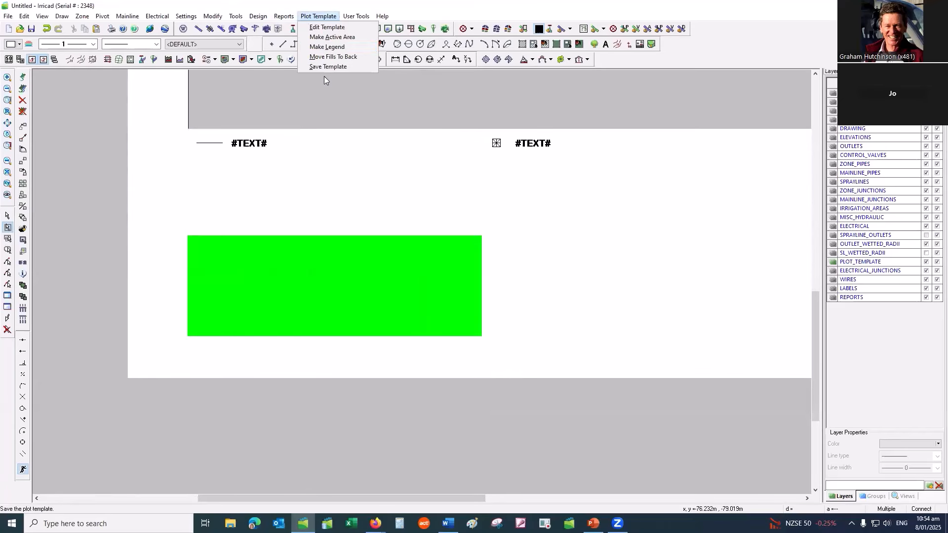
{"action": "left_click", "coordinate": [327, 47]}
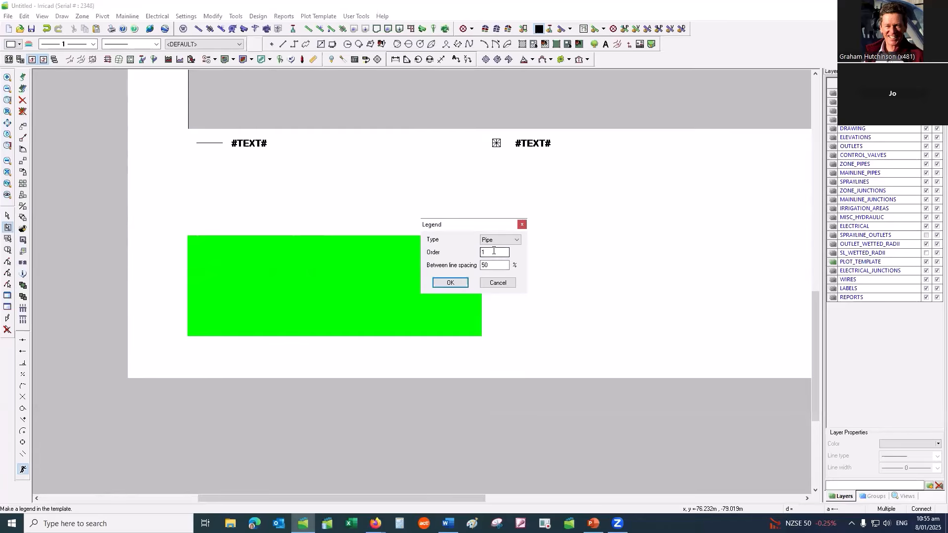
{"action": "type", "text": "1"}
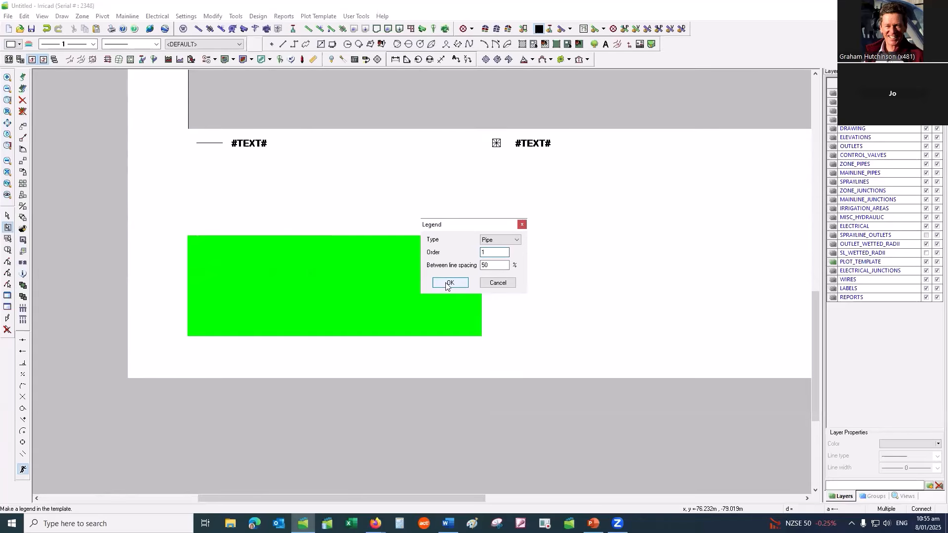
{"action": "left_click", "coordinate": [447, 283]}
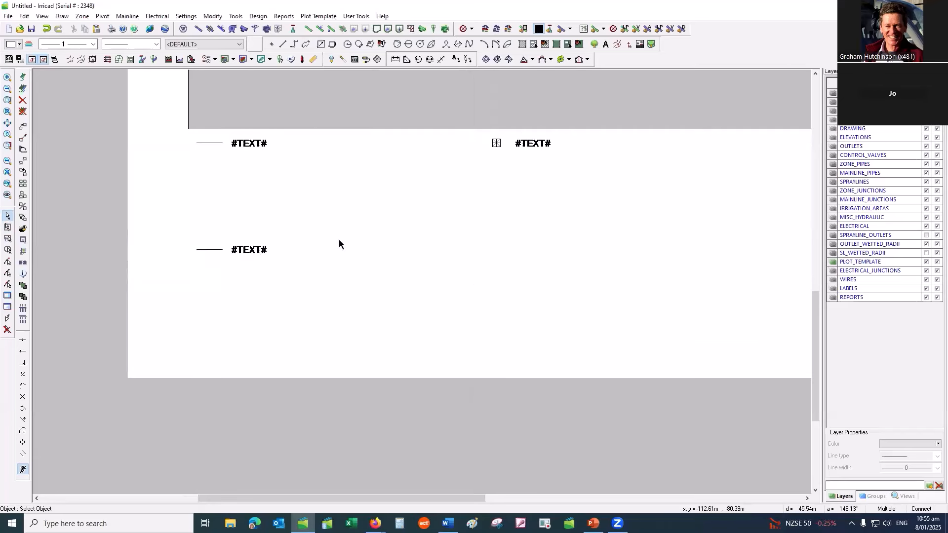
- Select the fill behind the upper square symbol together with the symbol and its #TEXT#, and make them a Symbol legend with order 2
{"action": "right_click", "coordinate": [523, 133]}
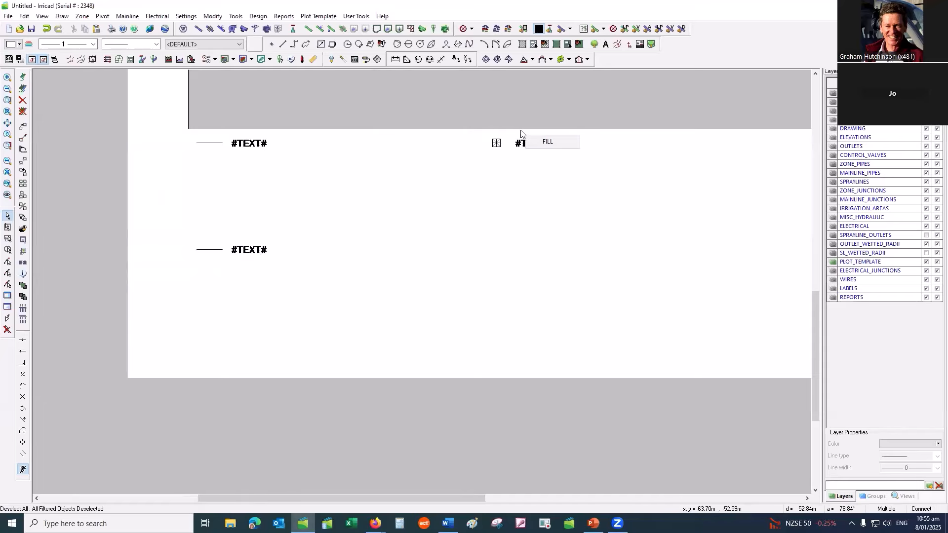
{"action": "left_click", "coordinate": [543, 139]}
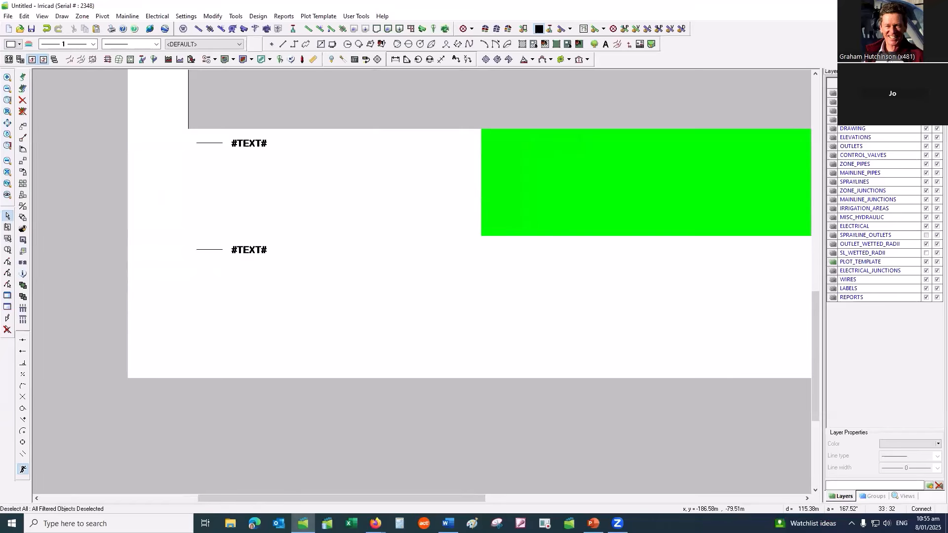
{"action": "left_click", "coordinate": [7, 228]}
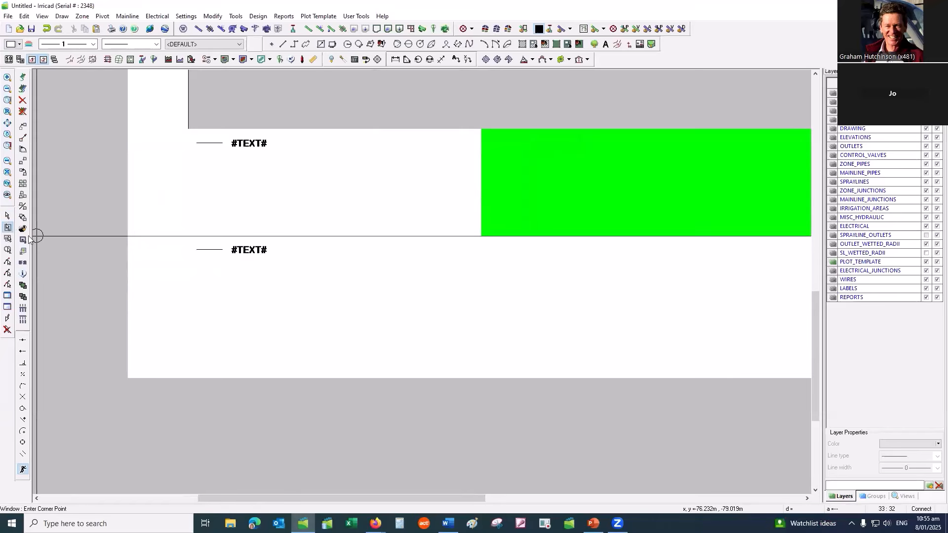
{"action": "left_click", "coordinate": [483, 130]}
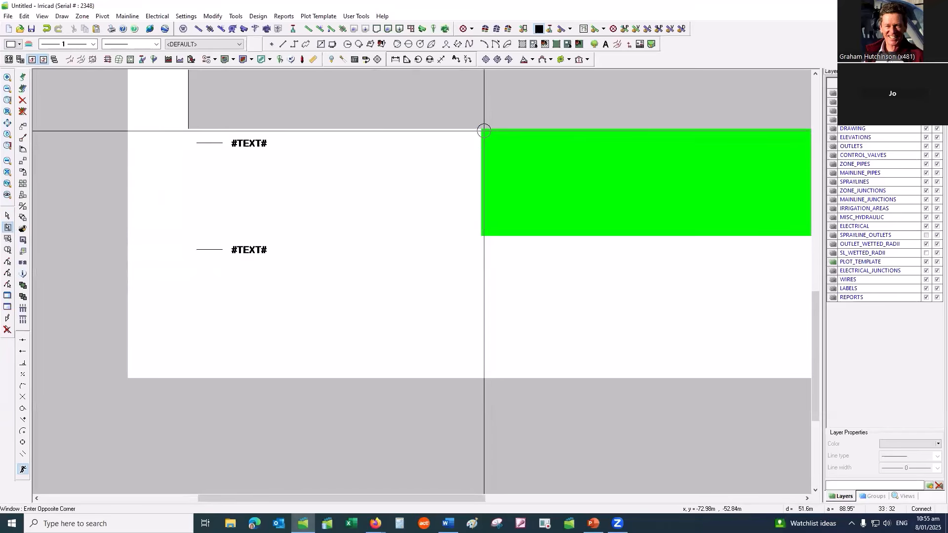
{"action": "left_click", "coordinate": [651, 166]}
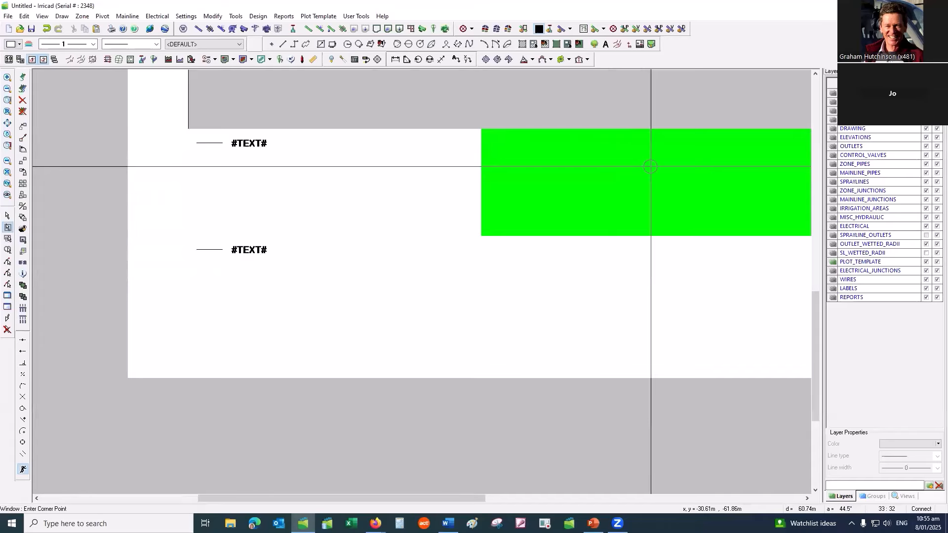
{"action": "left_click", "coordinate": [302, 16]}
{"action": "left_click", "coordinate": [326, 46]}
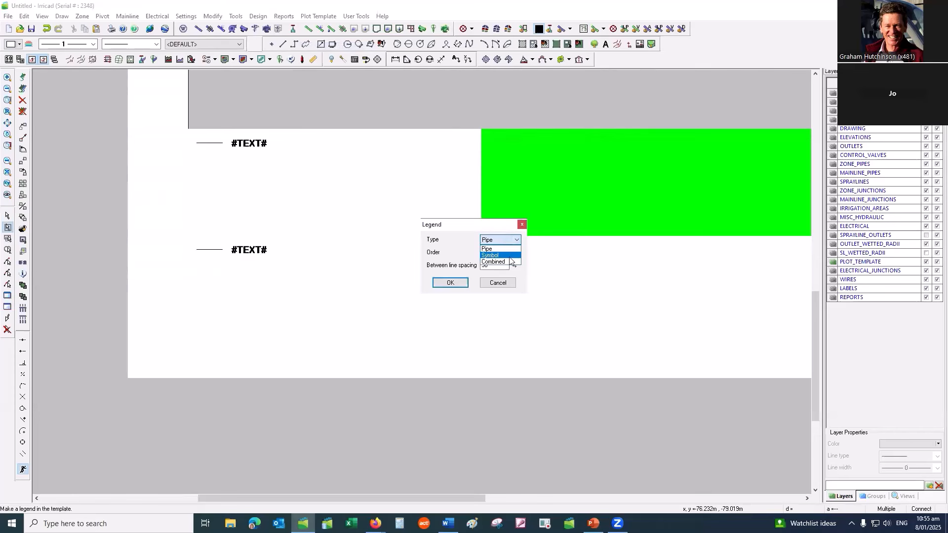
{"action": "left_click", "coordinate": [510, 257]}
{"action": "key", "text": "Tab"}
{"action": "type", "text": "2"}
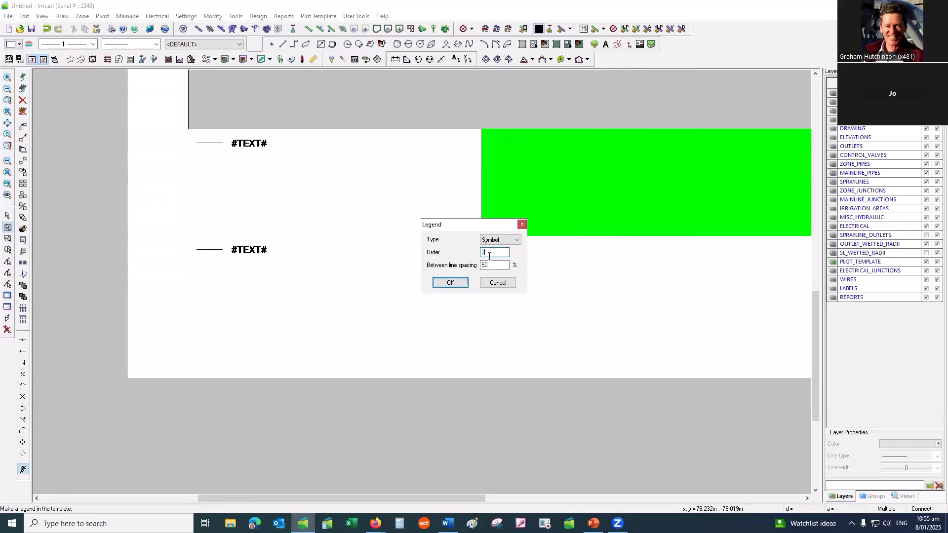
{"action": "left_click", "coordinate": [451, 283]}
- Select the fill behind the lower square symbol together with the symbol and its #TEXT#, and make them a Symbol legend with order 1
{"action": "scroll", "coordinate": [356, 318], "scroll_direction": "down", "scroll_amount": 2}
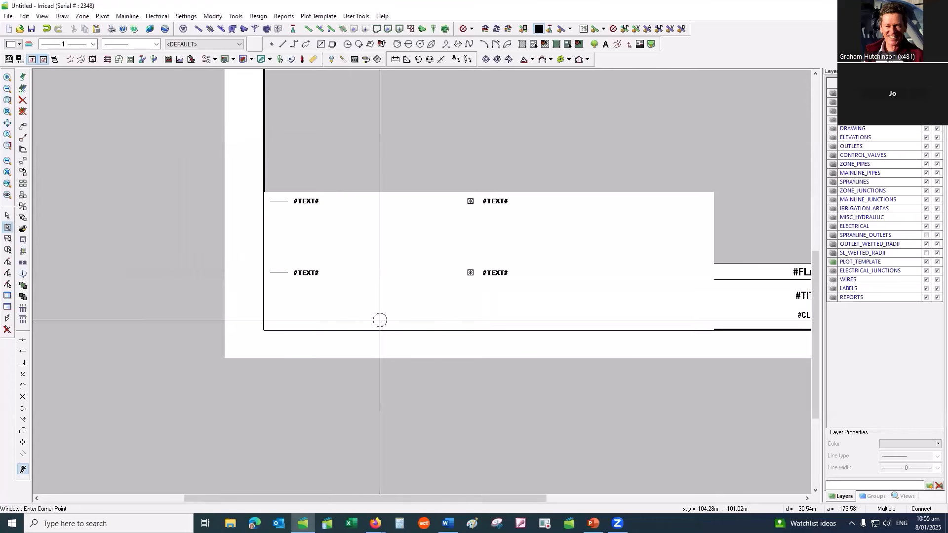
{"action": "scroll", "coordinate": [523, 319], "scroll_direction": "up", "scroll_amount": 2}
{"action": "left_click", "coordinate": [8, 216]}
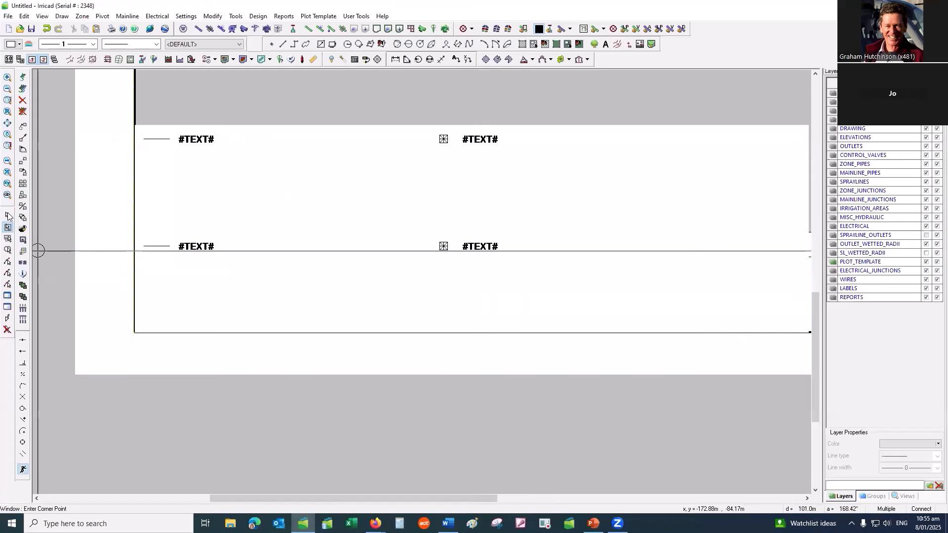
{"action": "left_click", "coordinate": [451, 238]}
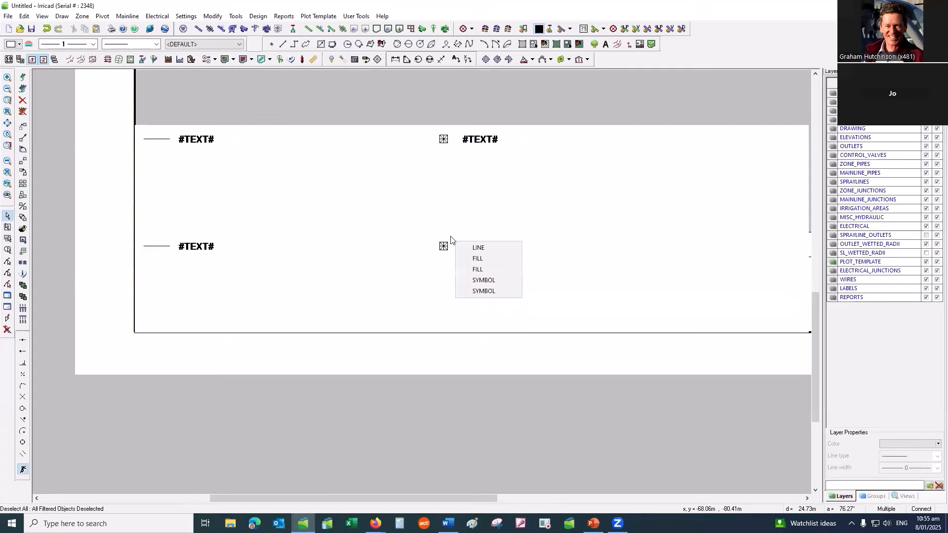
{"action": "left_click", "coordinate": [475, 259]}
{"action": "left_click", "coordinate": [8, 228]}
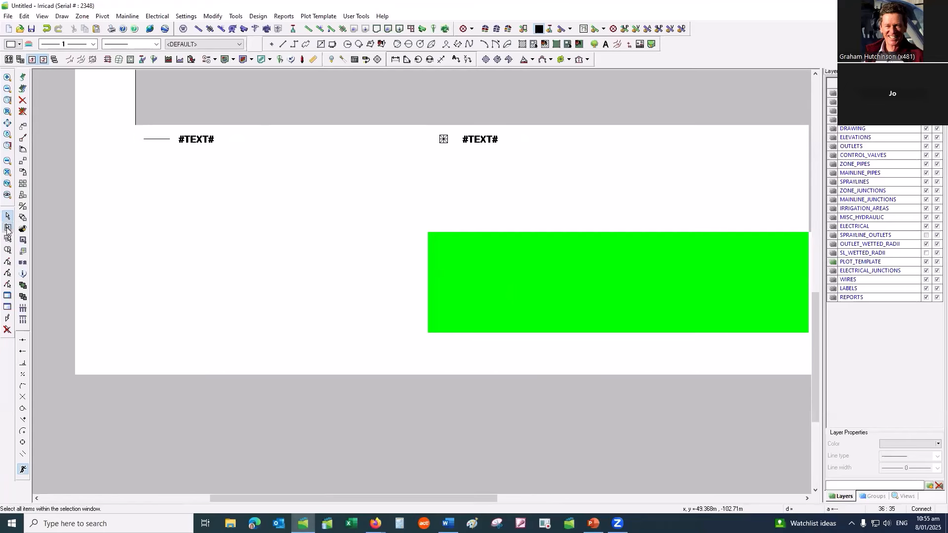
{"action": "left_click", "coordinate": [430, 234]}
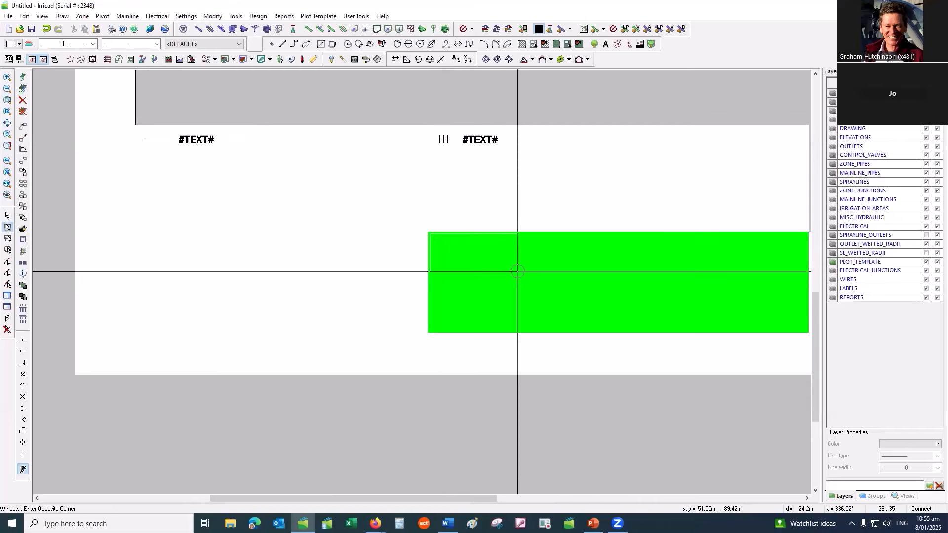
{"action": "key", "text": "Escape"}
{"action": "left_click", "coordinate": [319, 15]}
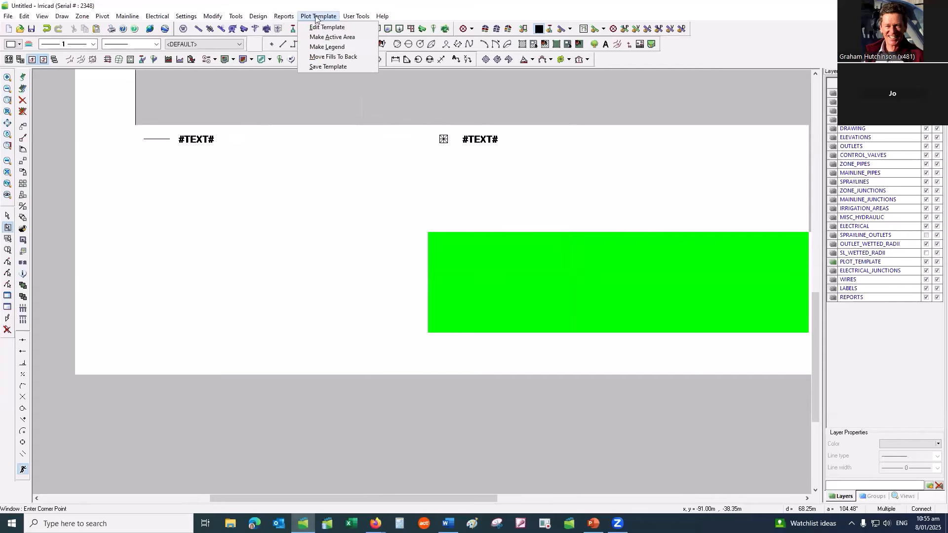
{"action": "left_click", "coordinate": [330, 48]}
{"action": "left_click", "coordinate": [499, 240]}
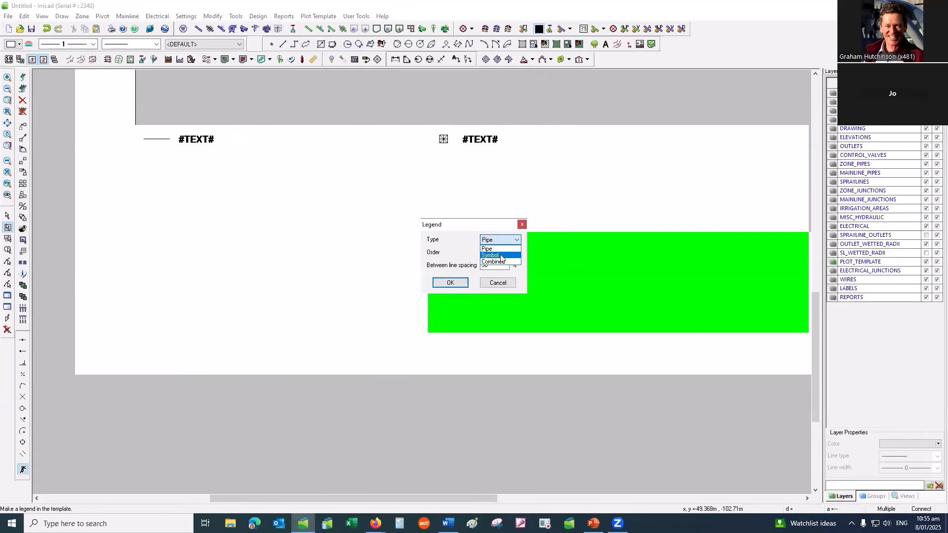
{"action": "left_click", "coordinate": [502, 256]}
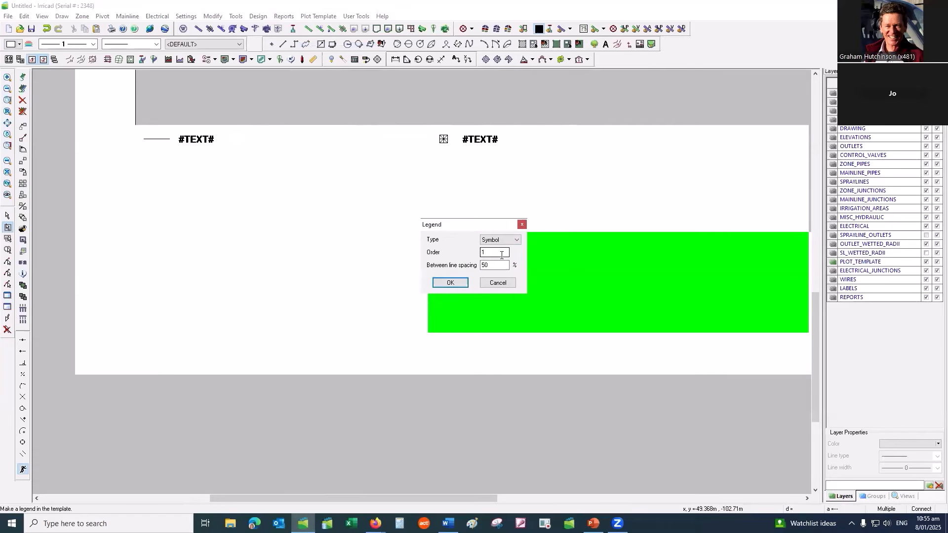
{"action": "left_click", "coordinate": [451, 282]}
- Delete the #FLAG# placeholder from the title block
{"action": "scroll", "coordinate": [314, 326], "scroll_direction": "down", "scroll_amount": 3}
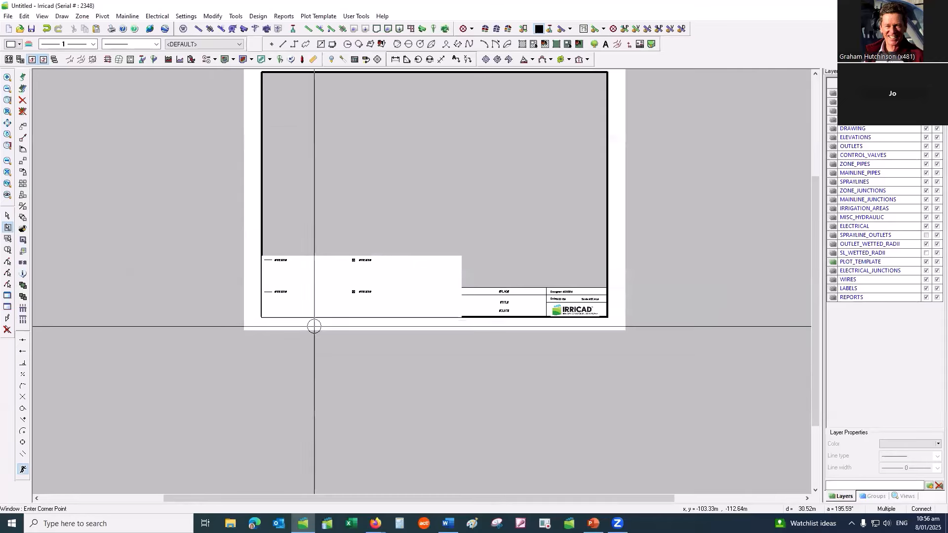
{"action": "scroll", "coordinate": [523, 360], "scroll_direction": "up", "scroll_amount": 3}
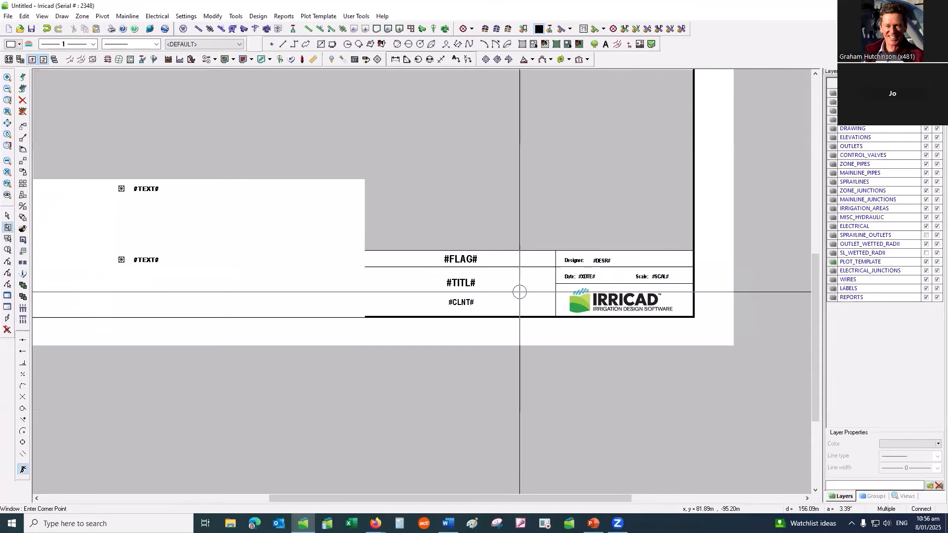
{"action": "scroll", "coordinate": [519, 292], "scroll_direction": "up", "scroll_amount": 2}
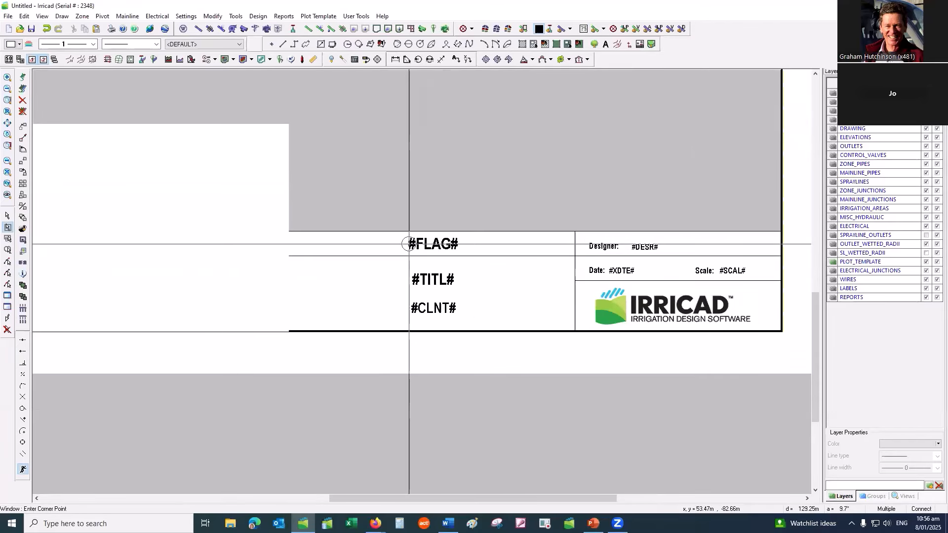
{"action": "left_click", "coordinate": [7, 216]}
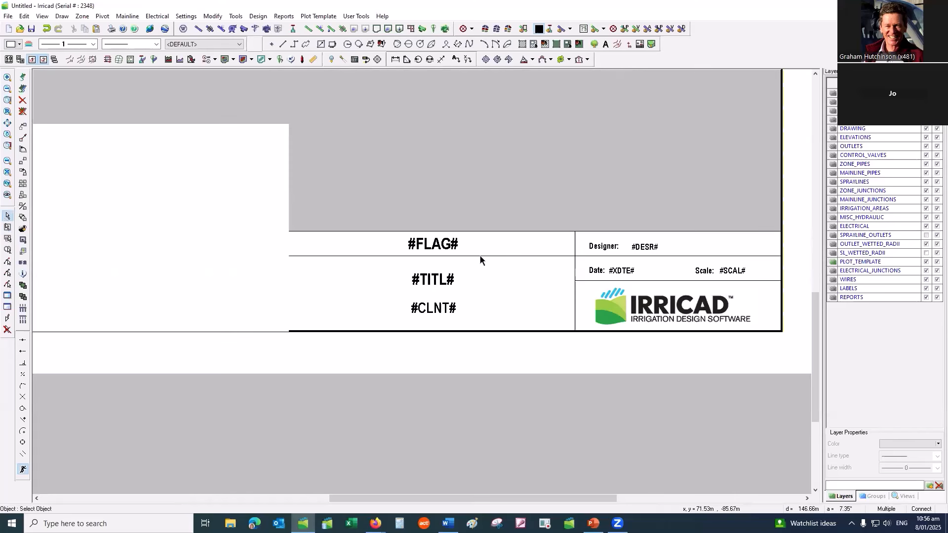
{"action": "left_click", "coordinate": [429, 248]}
{"action": "key", "text": "Delete"}
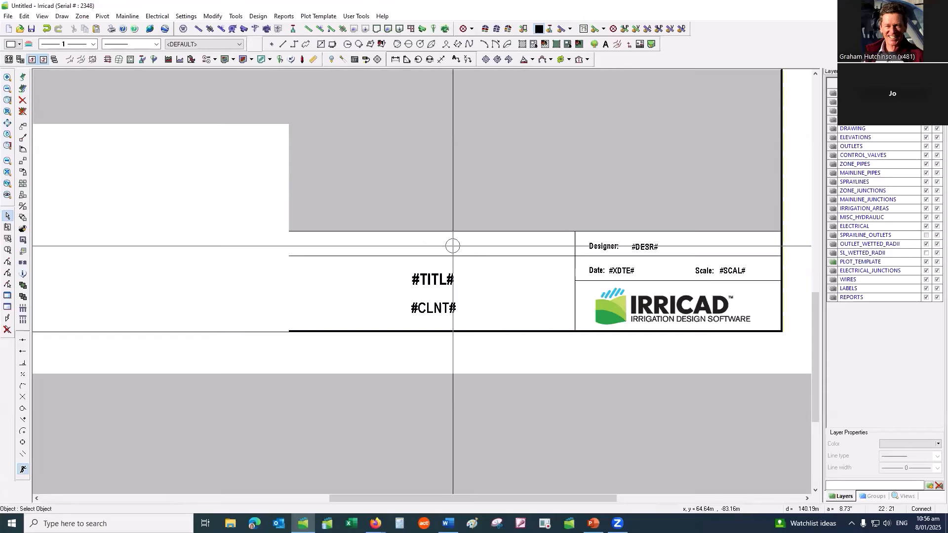
- Import Logo.png from the Desktop and place it about 29 m wide in the empty title block row above #TITL#
{"action": "left_click", "coordinate": [7, 16]}
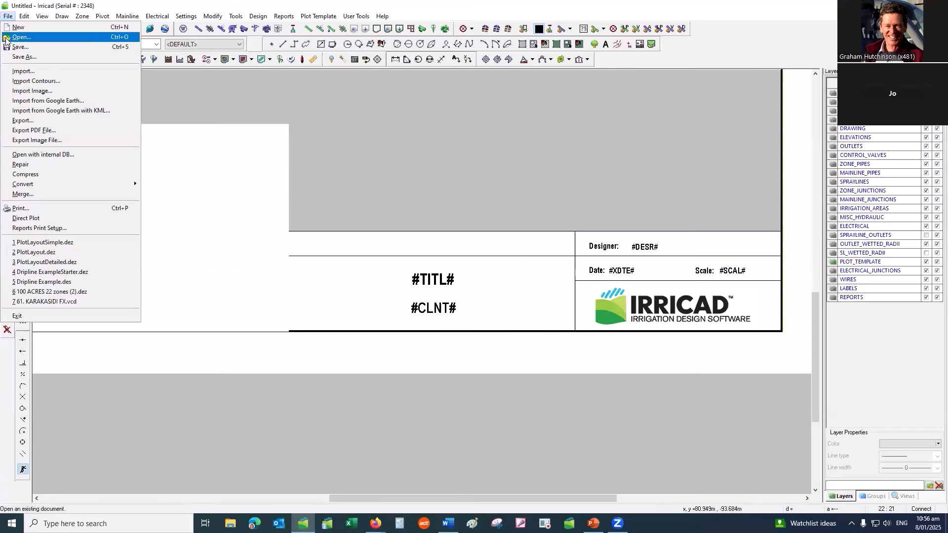
{"action": "left_click", "coordinate": [17, 92]}
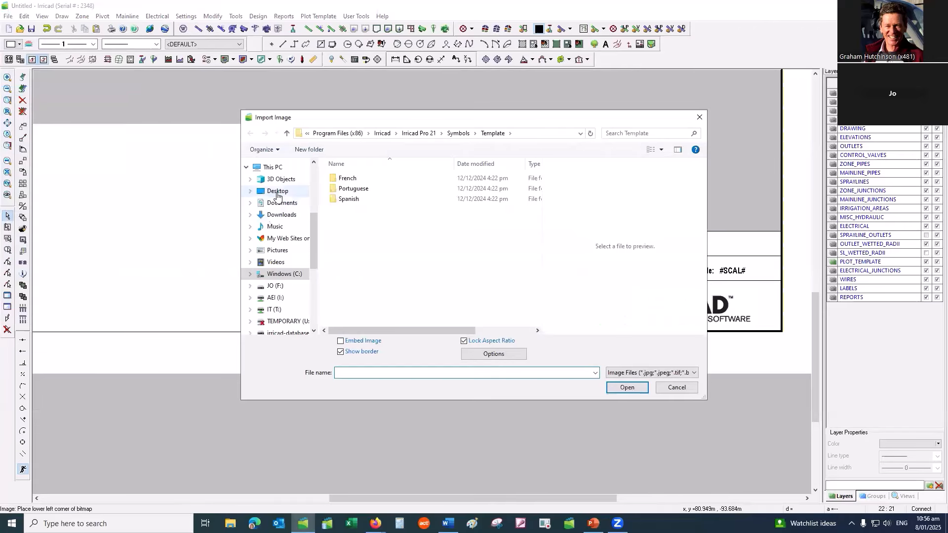
{"action": "left_click", "coordinate": [361, 210]}
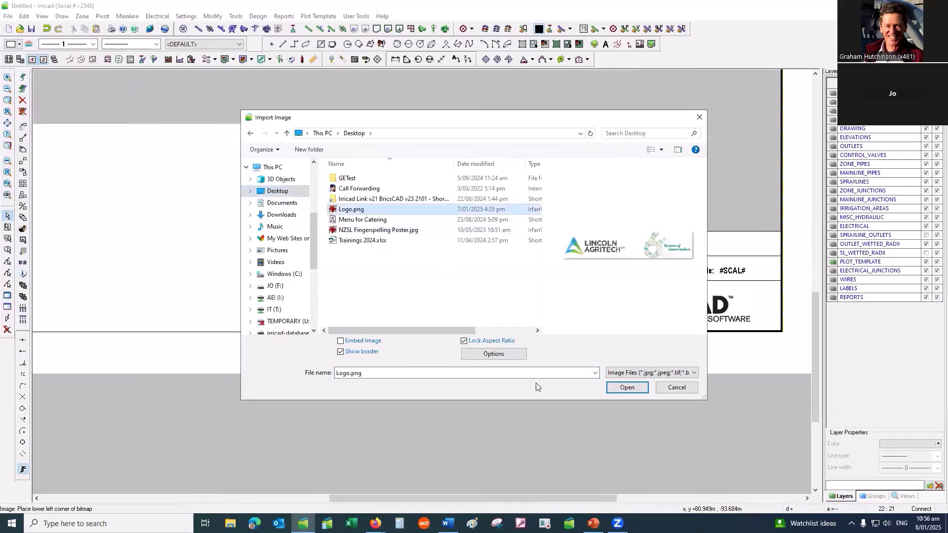
{"action": "left_click", "coordinate": [627, 388]}
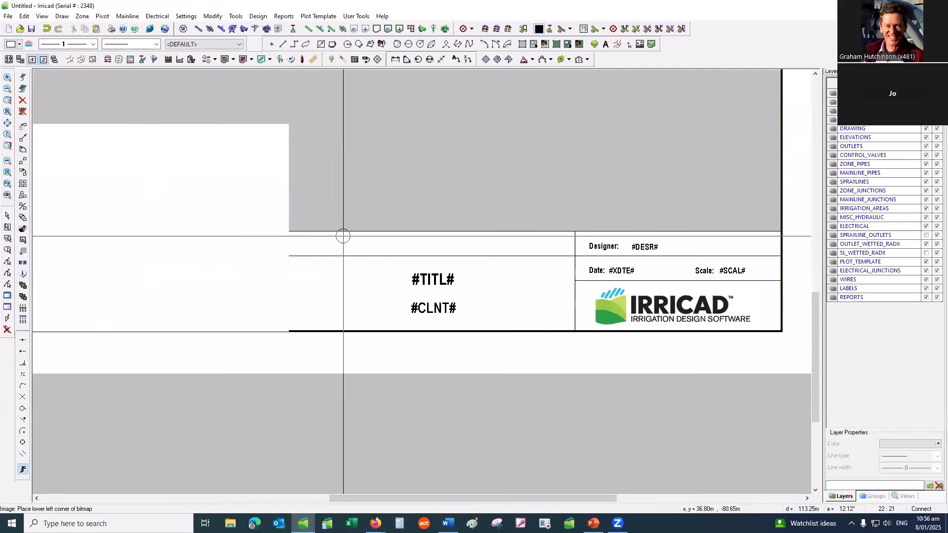
{"action": "left_click", "coordinate": [378, 231]}
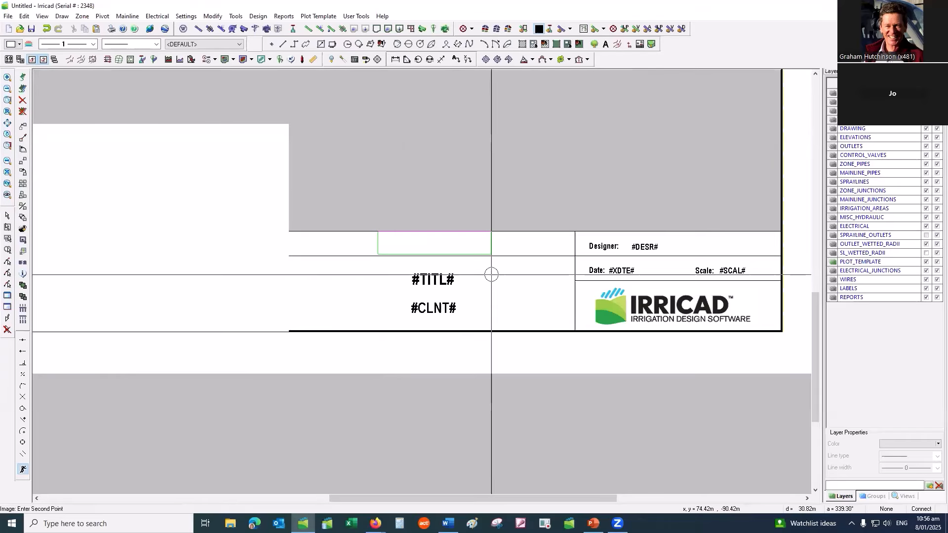
{"action": "left_click", "coordinate": [492, 274]}
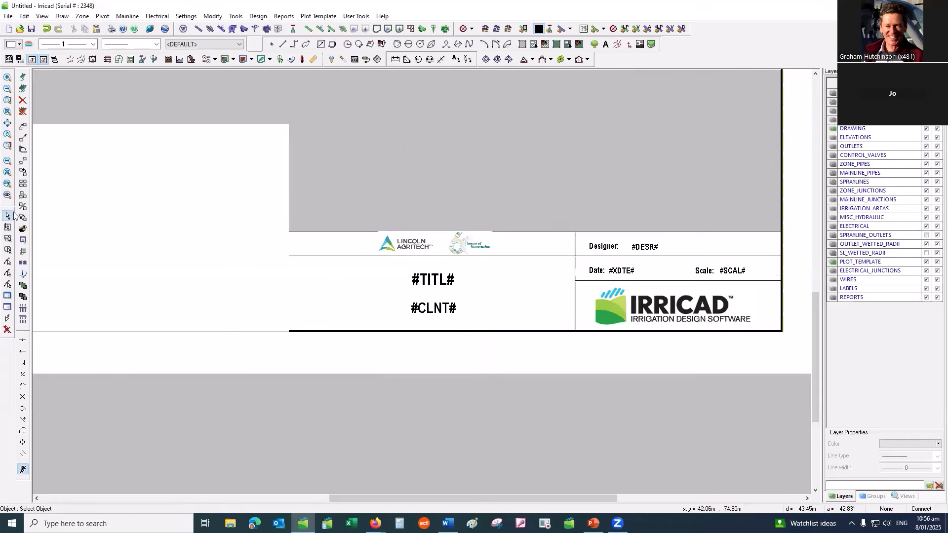
- Move the imported logo slightly within its title block row
{"action": "left_click", "coordinate": [489, 245]}
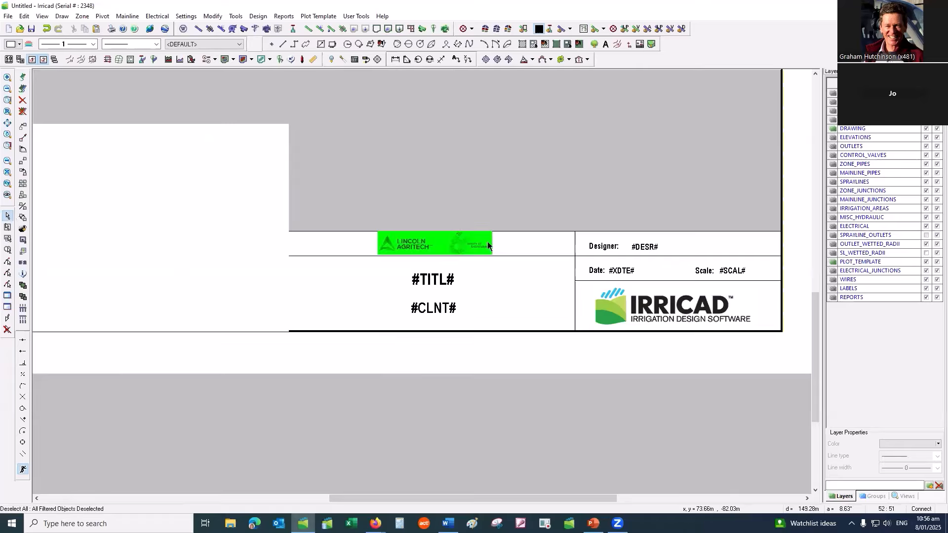
{"action": "right_click", "coordinate": [487, 245]}
{"action": "mouse_move", "coordinate": [525, 366]}
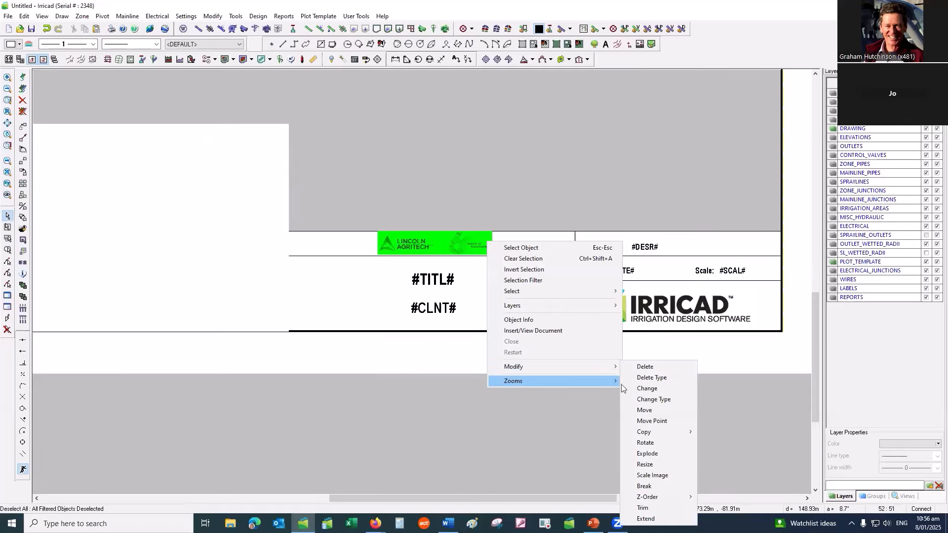
{"action": "left_click", "coordinate": [654, 415]}
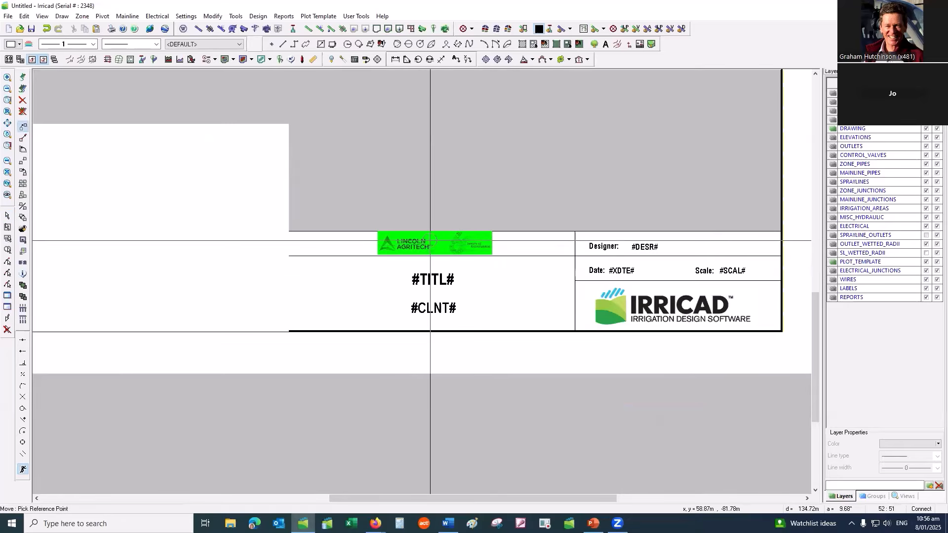
{"action": "left_click", "coordinate": [430, 238]}
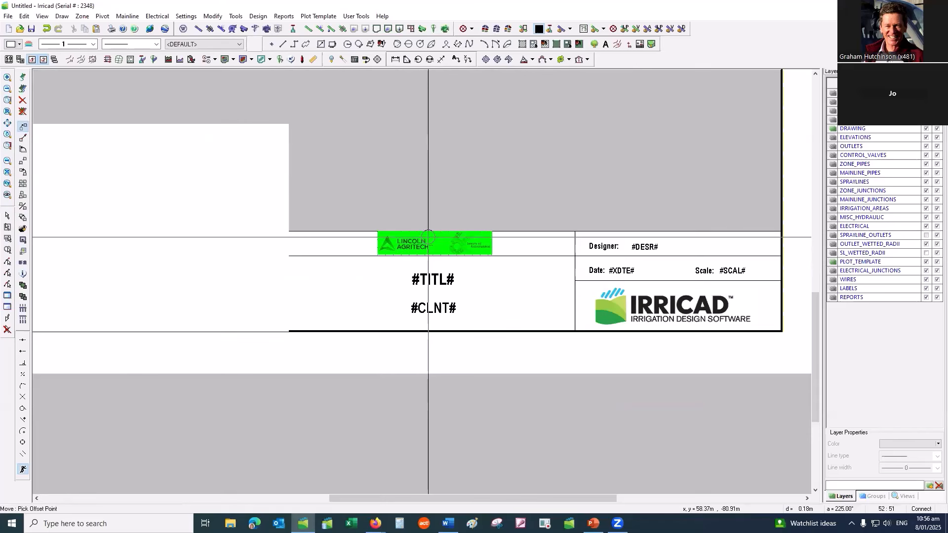
{"action": "left_click", "coordinate": [428, 238]}
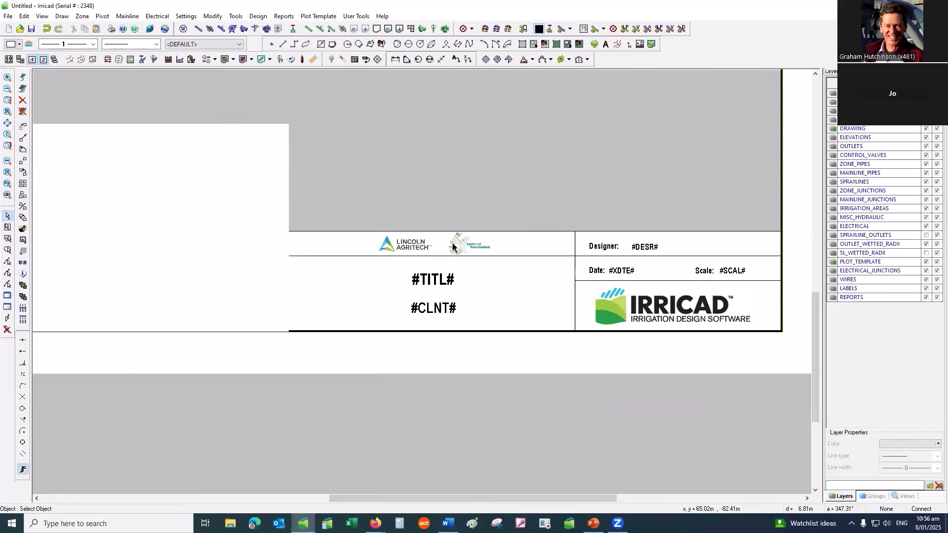
- Send the imported logo image to the back of the drawing order
{"action": "left_click", "coordinate": [380, 247]}
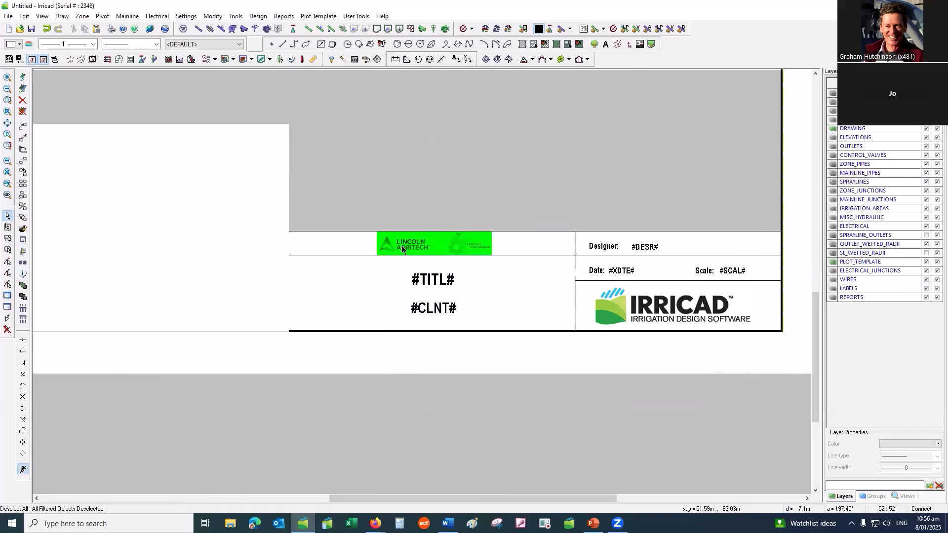
{"action": "right_click", "coordinate": [402, 246]}
{"action": "mouse_move", "coordinate": [485, 374]}
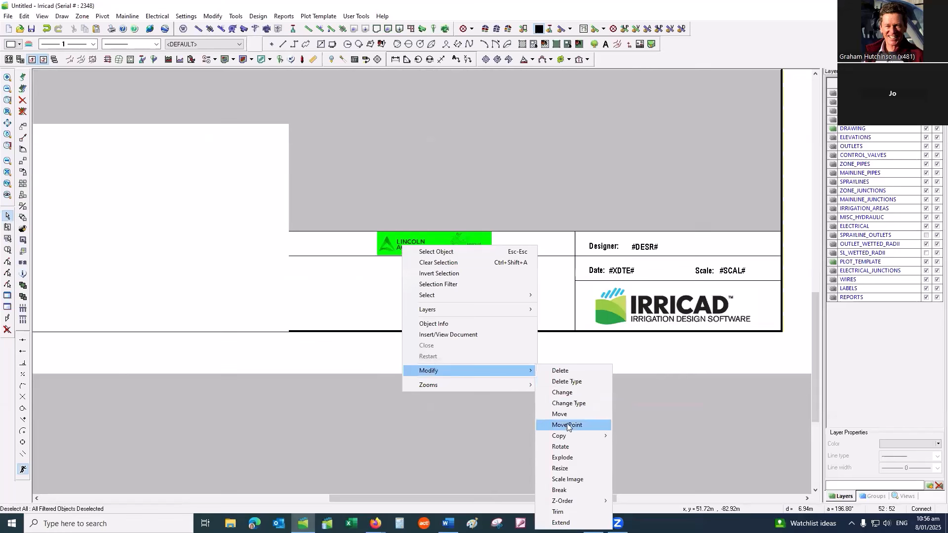
{"action": "mouse_move", "coordinate": [583, 503]}
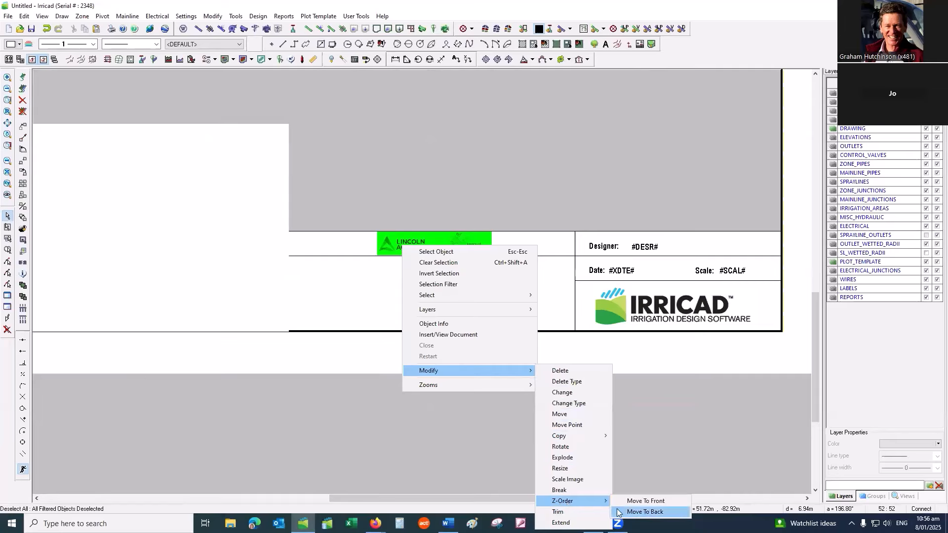
{"action": "left_click", "coordinate": [637, 512]}
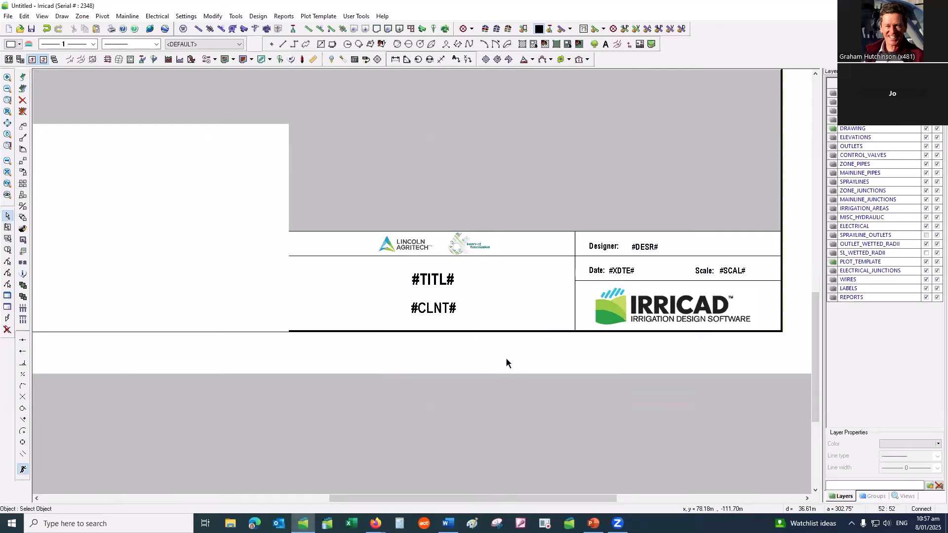
- Turn off the border display in the imported logo's image properties
{"action": "left_click", "coordinate": [381, 248]}
{"action": "double_click", "coordinate": [381, 248]}
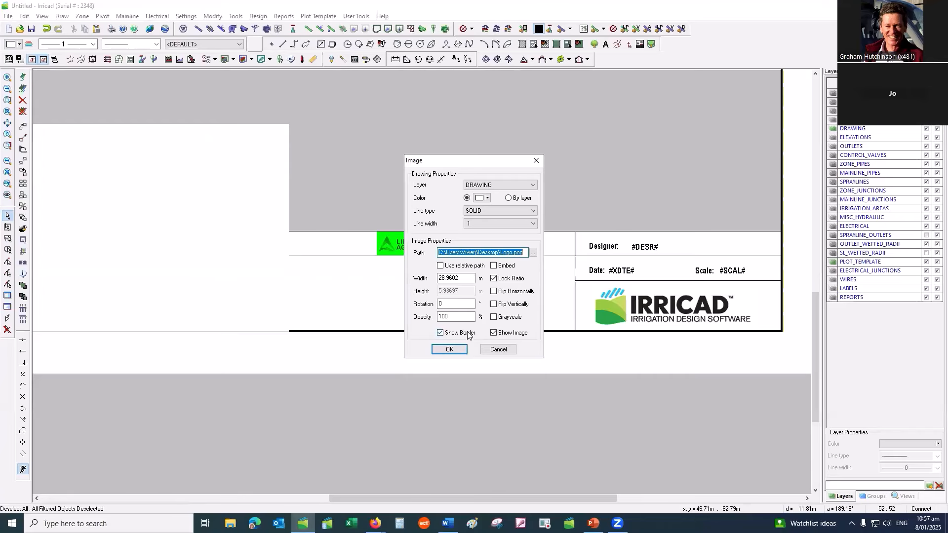
{"action": "left_click", "coordinate": [440, 333]}
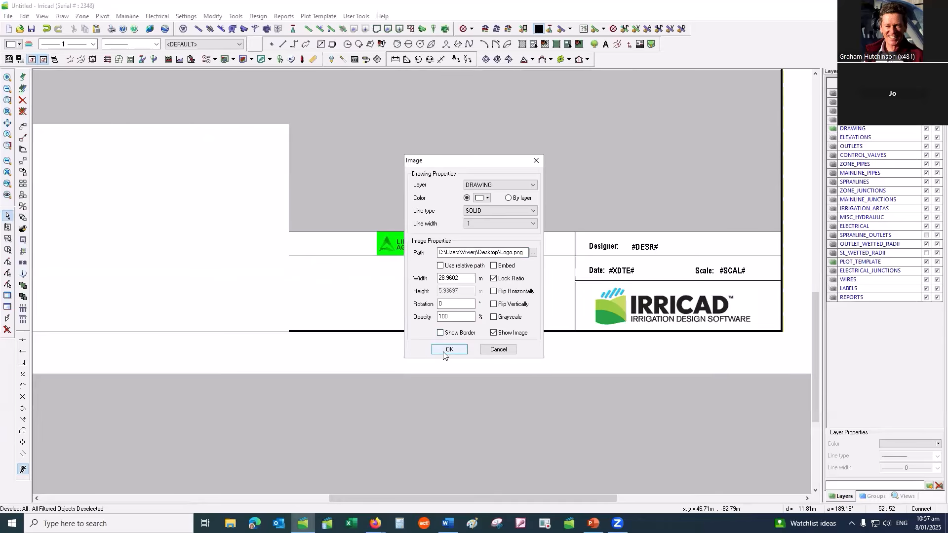
{"action": "left_click", "coordinate": [449, 349]}
- Select the entire template and save it as a plot template named A4 Key Bottom Logo
{"action": "scroll", "coordinate": [485, 369], "scroll_direction": "down", "scroll_amount": 3}
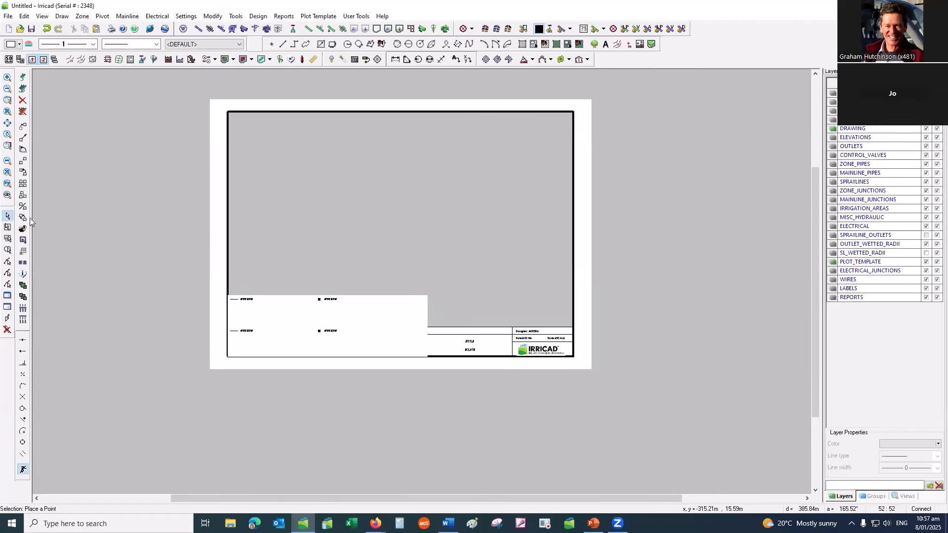
{"action": "left_click", "coordinate": [8, 228]}
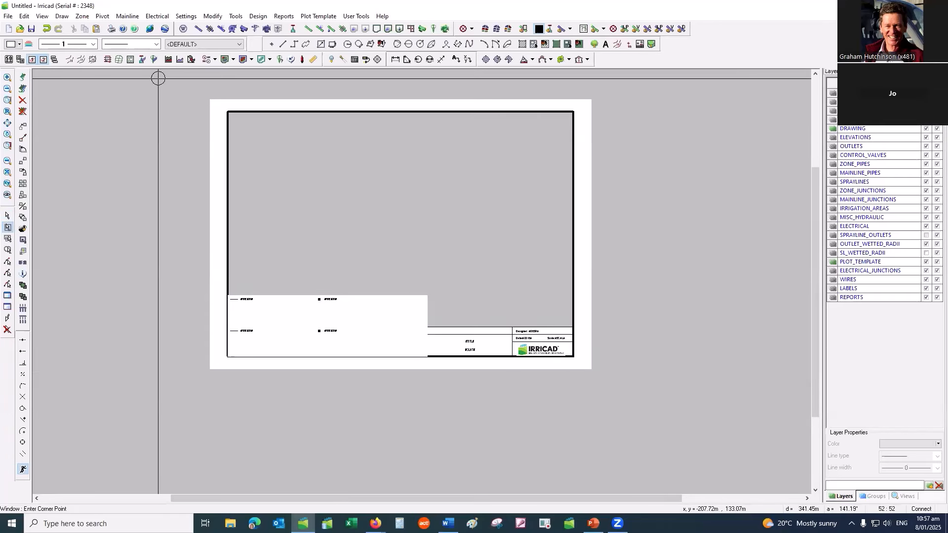
{"action": "left_click", "coordinate": [158, 78]}
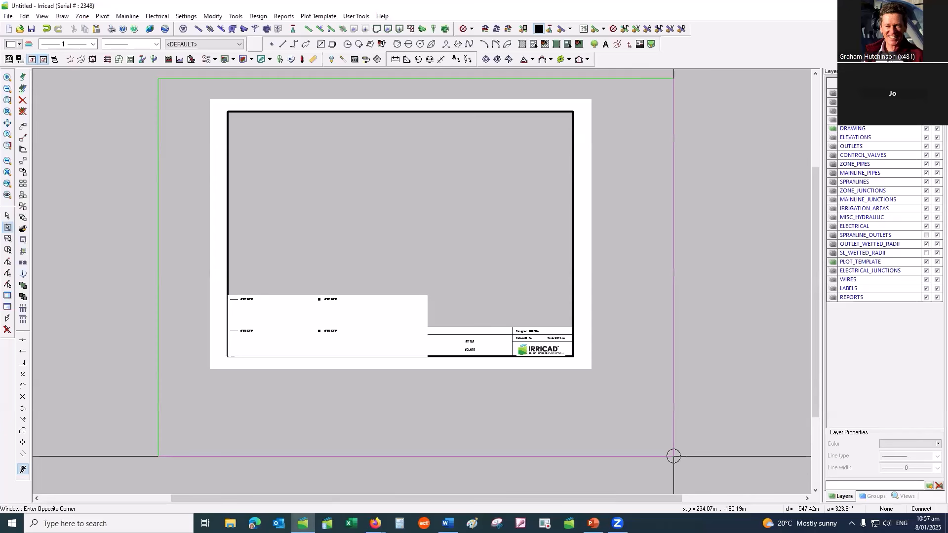
{"action": "left_click", "coordinate": [674, 456]}
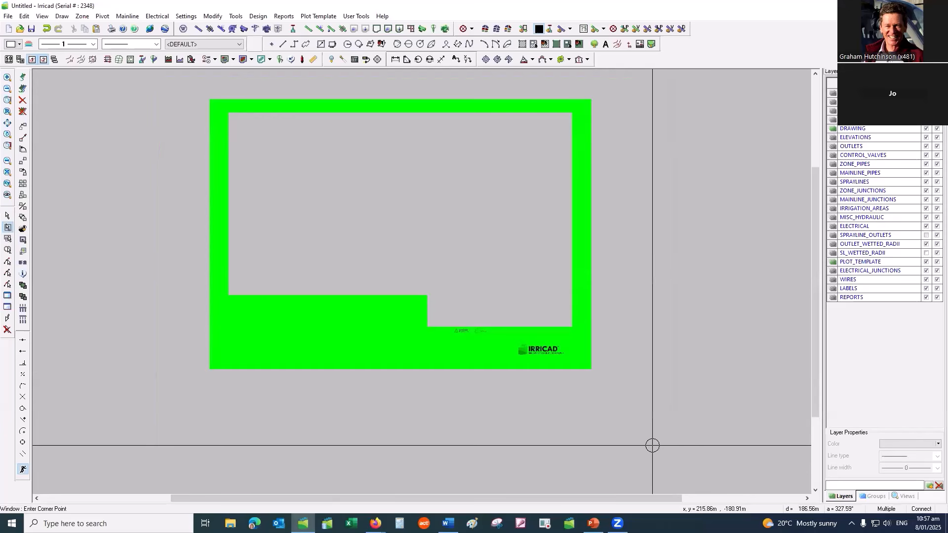
{"action": "left_click", "coordinate": [326, 17]}
{"action": "left_click", "coordinate": [328, 67]}
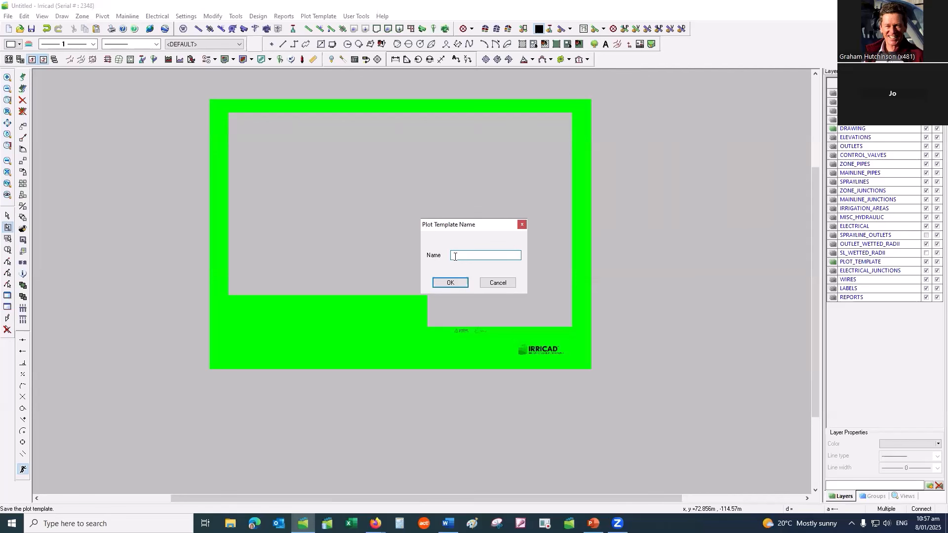
{"action": "type", "text": "A4 Key Bottom Logo"}
{"action": "left_click", "coordinate": [458, 283]}
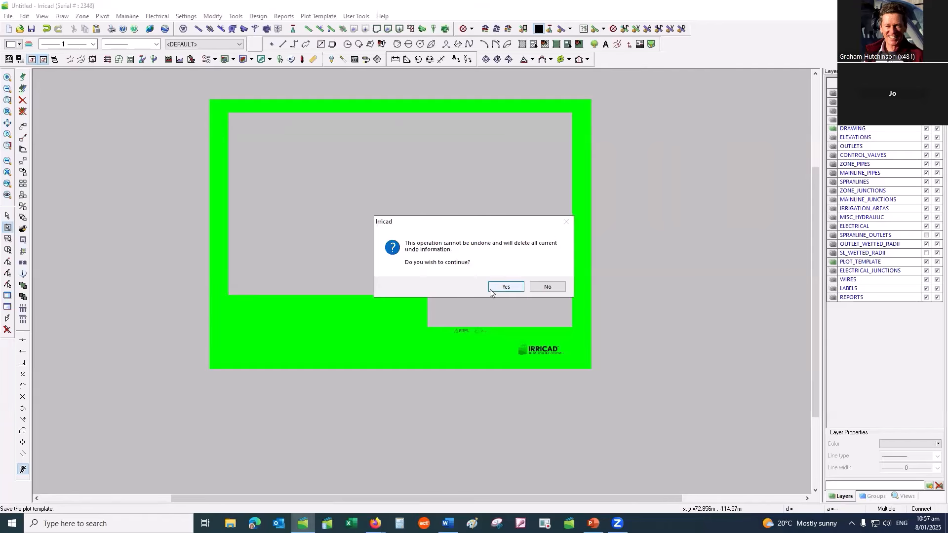
{"action": "left_click", "coordinate": [507, 288]}
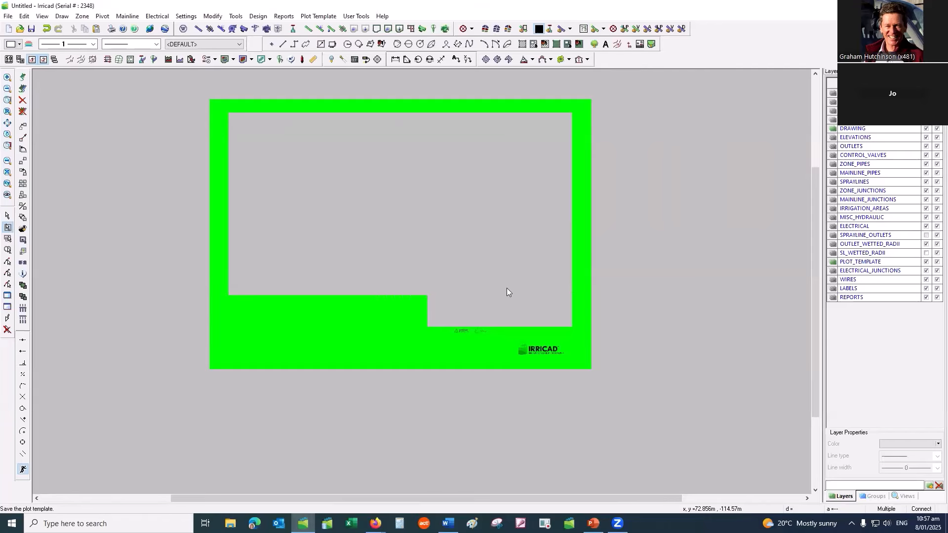
- Open the recent PlotLayout.dez design without saving the current drawing
{"action": "left_click", "coordinate": [7, 16]}
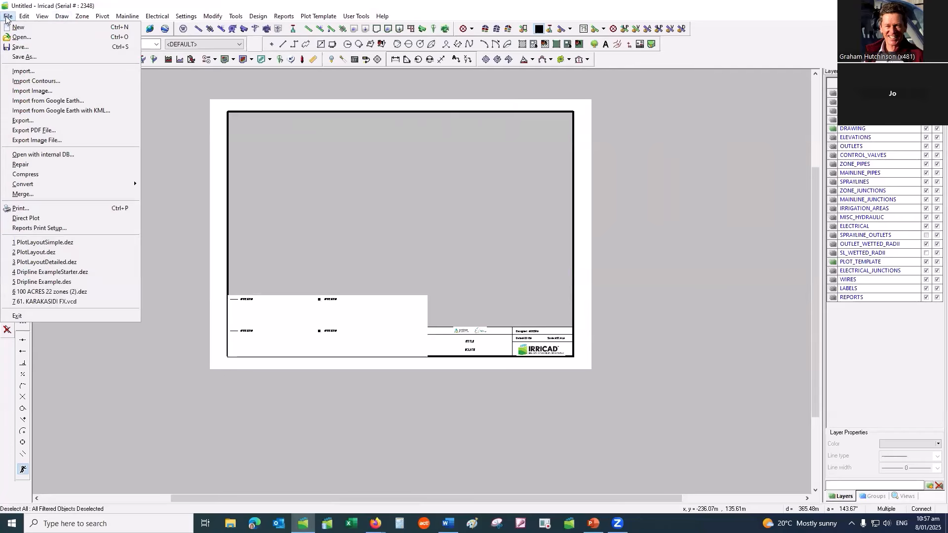
{"action": "left_click", "coordinate": [20, 252]}
{"action": "left_click", "coordinate": [477, 283]}
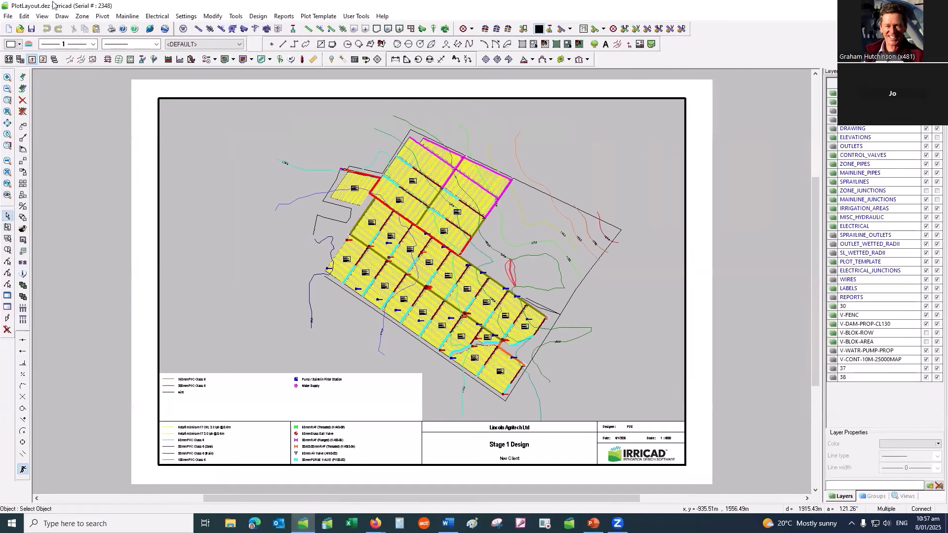
- Apply an A4 landscape plot layout using the A4 Key Bottom Logo template with fills kept and the print scale recalculated
{"action": "left_click", "coordinate": [61, 16]}
{"action": "left_click", "coordinate": [79, 164]}
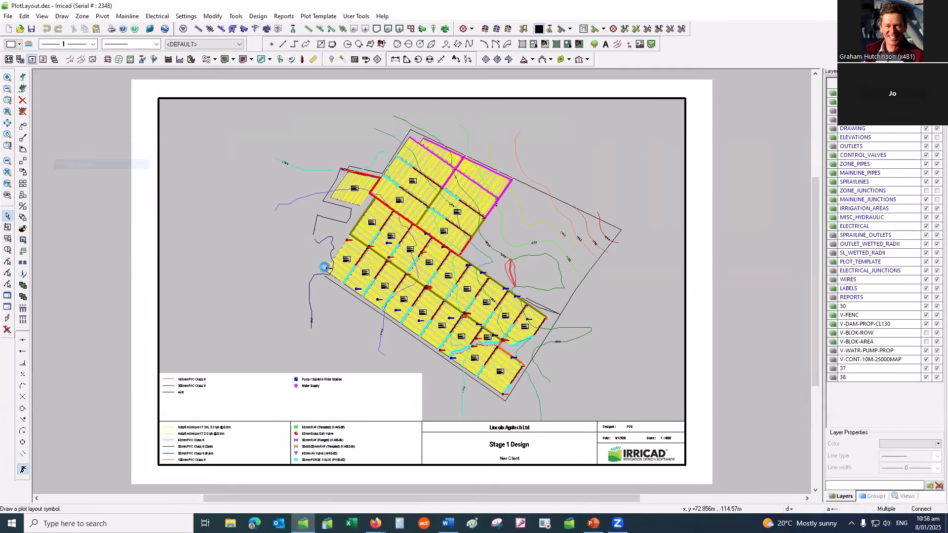
{"action": "left_click", "coordinate": [486, 322]}
{"action": "left_click", "coordinate": [492, 362]}
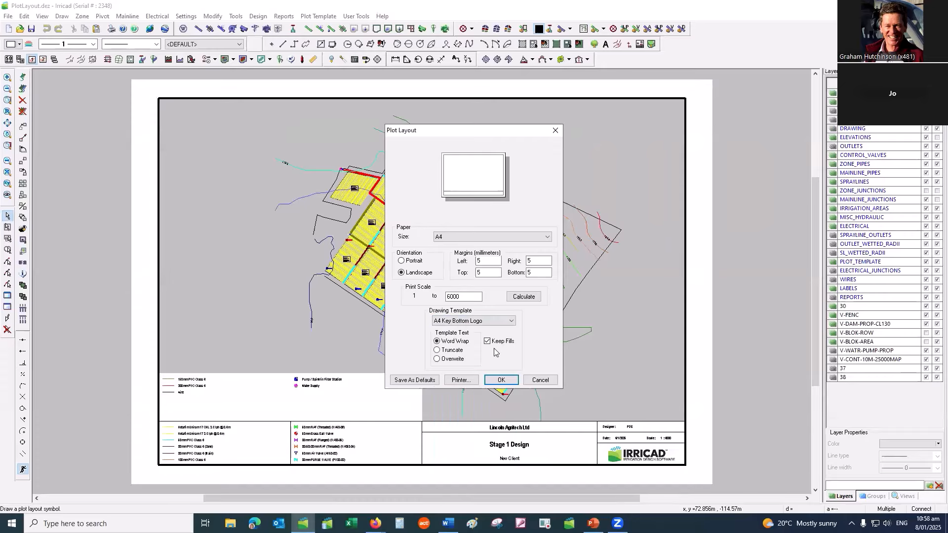
{"action": "left_click", "coordinate": [503, 299]}
{"action": "left_click", "coordinate": [503, 380]}
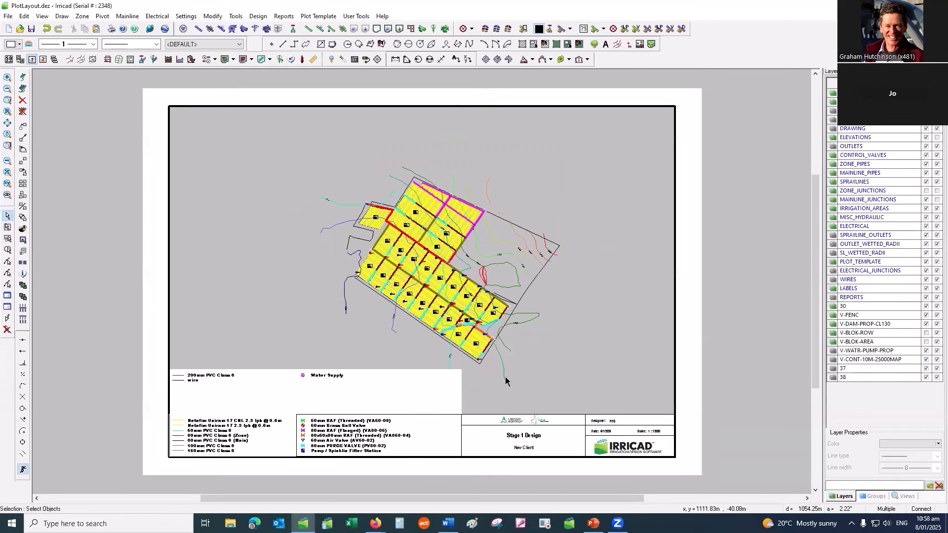
- Examine the pipe and symbol legends and the company logo in the title block of the plot layout
{"action": "scroll", "coordinate": [366, 409], "scroll_direction": "up", "scroll_amount": 1}
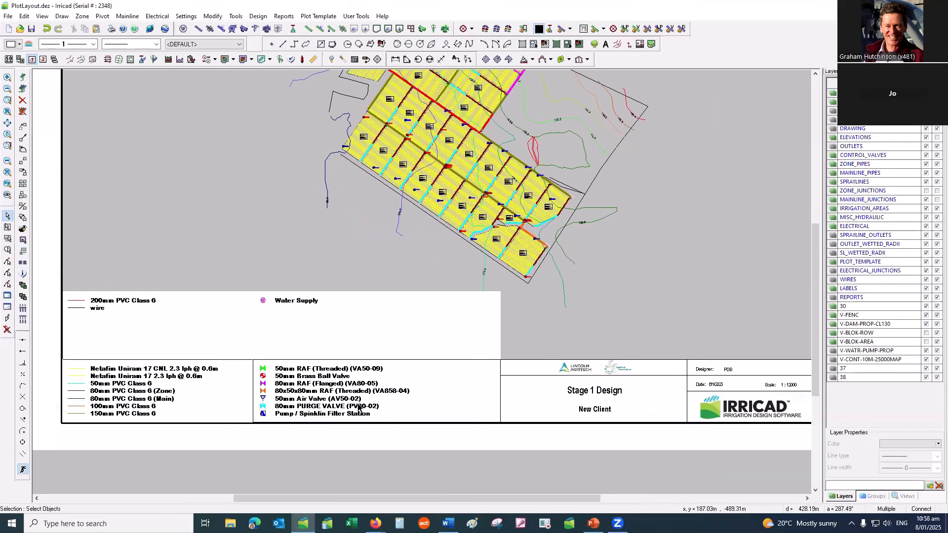
{"action": "scroll", "coordinate": [689, 373], "scroll_direction": "up", "scroll_amount": 2}
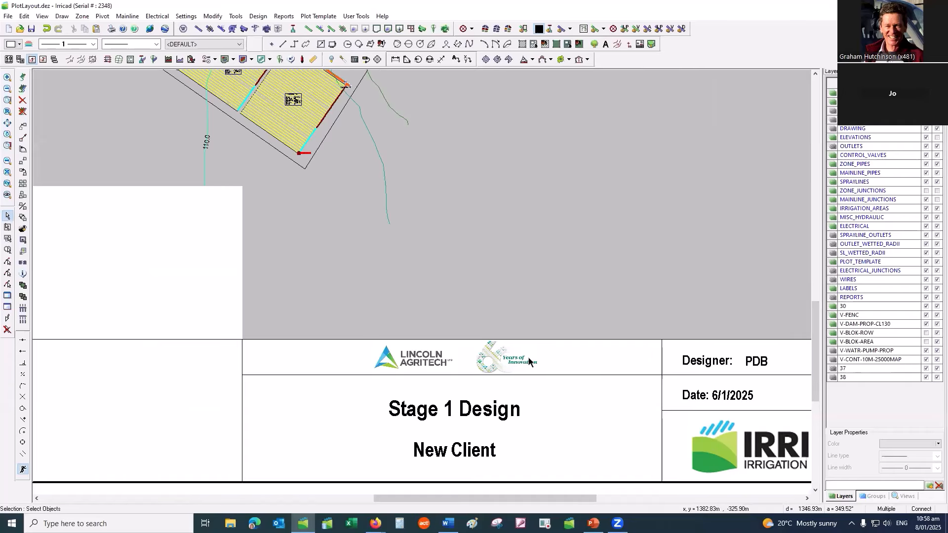
{"action": "scroll", "coordinate": [528, 358], "scroll_direction": "down", "scroll_amount": 2}
{"action": "middle_click", "coordinate": [524, 370]}
{"action": "middle_click", "coordinate": [524, 370]}
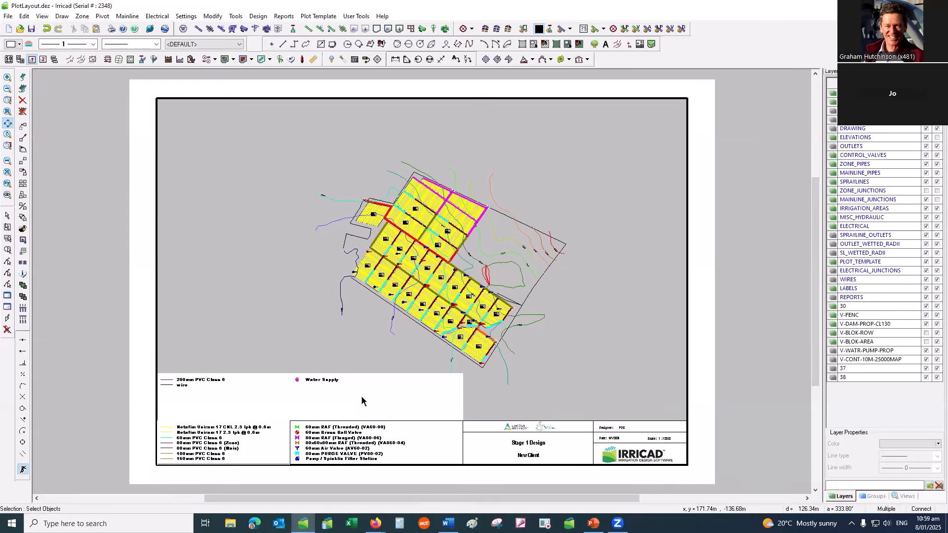
{"action": "left_click", "coordinate": [286, 424]}
- Start a new drawing without saving and draw one diagonal zone pipe in 1 1/4" (32mm) Class C PVC
{"action": "left_click", "coordinate": [7, 29]}
{"action": "left_click", "coordinate": [477, 283]}
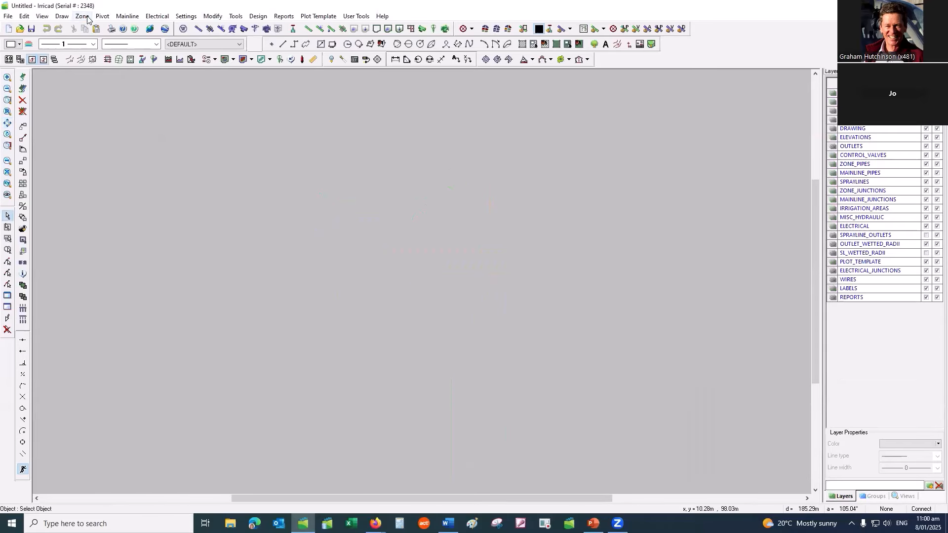
{"action": "left_click", "coordinate": [82, 16]}
{"action": "left_click", "coordinate": [93, 29]}
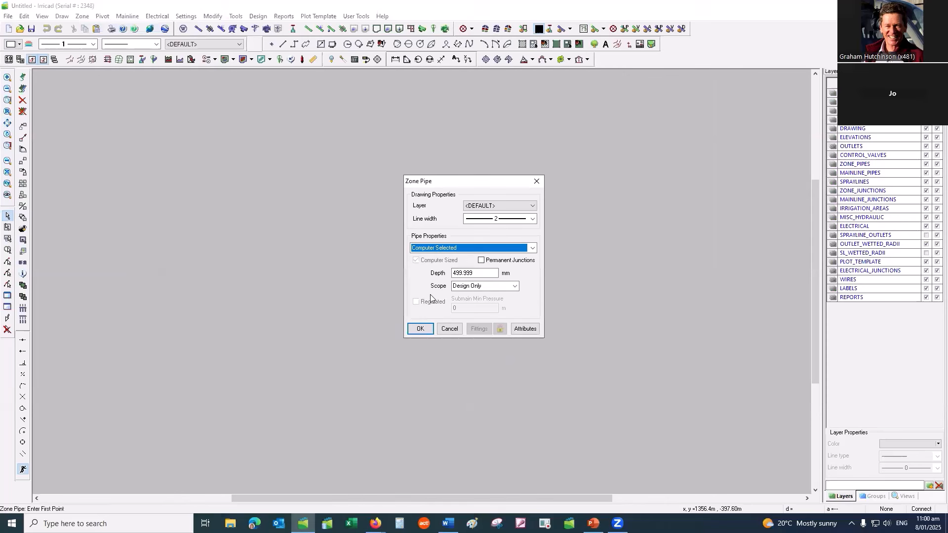
{"action": "left_click", "coordinate": [483, 248]}
{"action": "left_click", "coordinate": [448, 318]}
{"action": "left_click", "coordinate": [424, 328]}
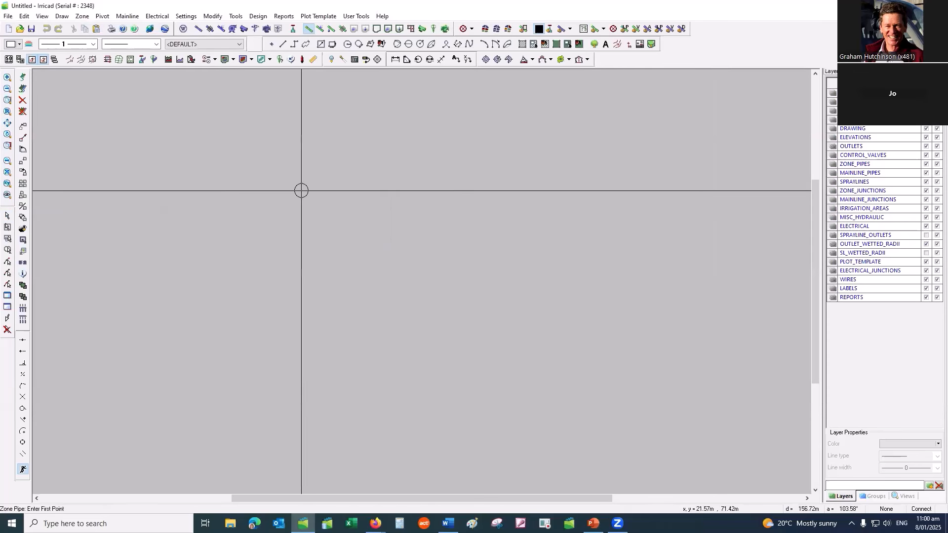
{"action": "left_click", "coordinate": [301, 190]}
{"action": "left_click", "coordinate": [484, 299]}
{"action": "right_click", "coordinate": [463, 215]}
{"action": "left_click", "coordinate": [482, 230]}
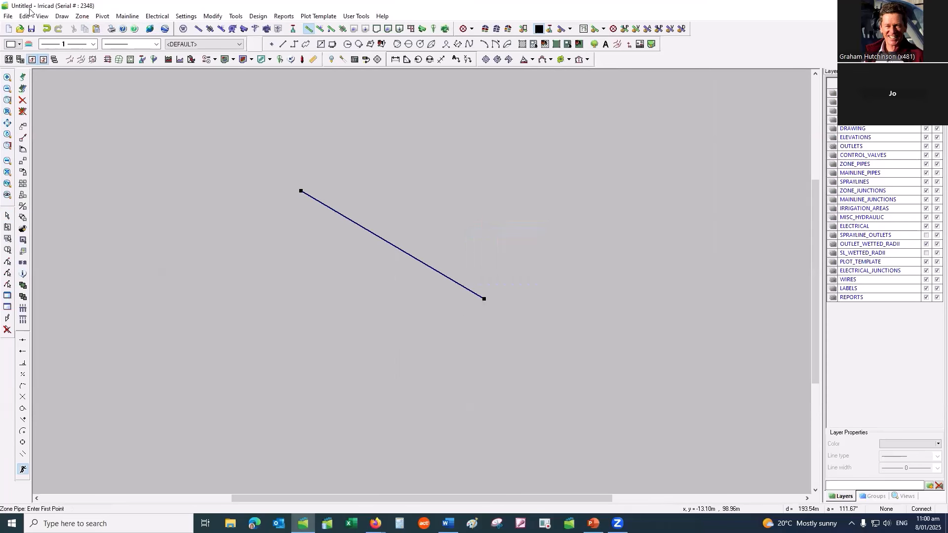
- Add an A4 landscape plot layout around the single pipe using the A4 Key Bottom Logo template
{"action": "left_click", "coordinate": [62, 16]}
{"action": "left_click", "coordinate": [68, 165]}
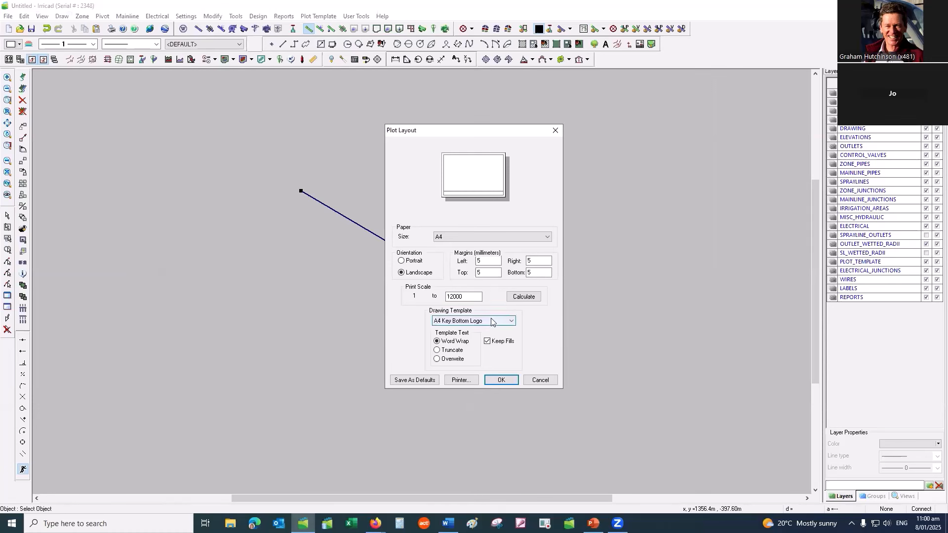
{"action": "left_click", "coordinate": [499, 380]}
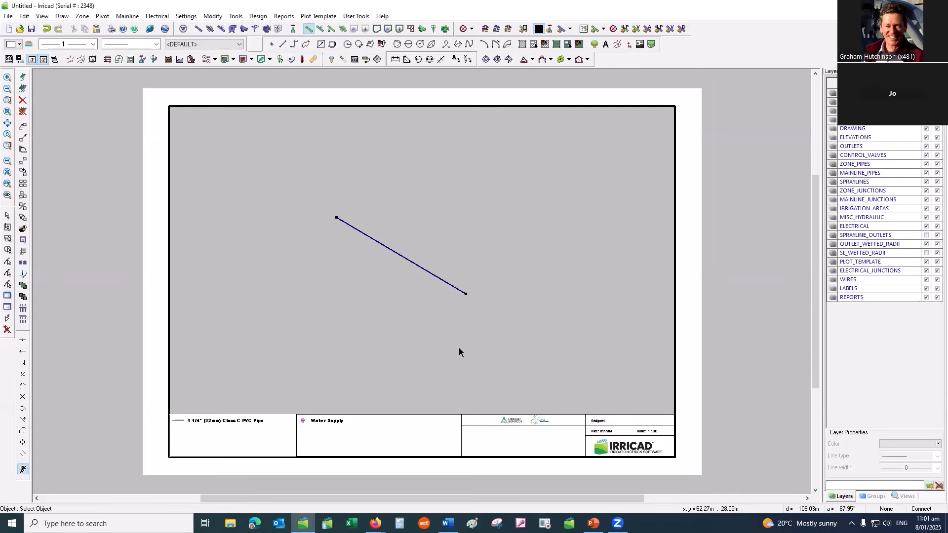
- Open the A4 Key Bottom Logo.vcs plot template for editing without saving the test drawing
{"action": "left_click", "coordinate": [319, 16]}
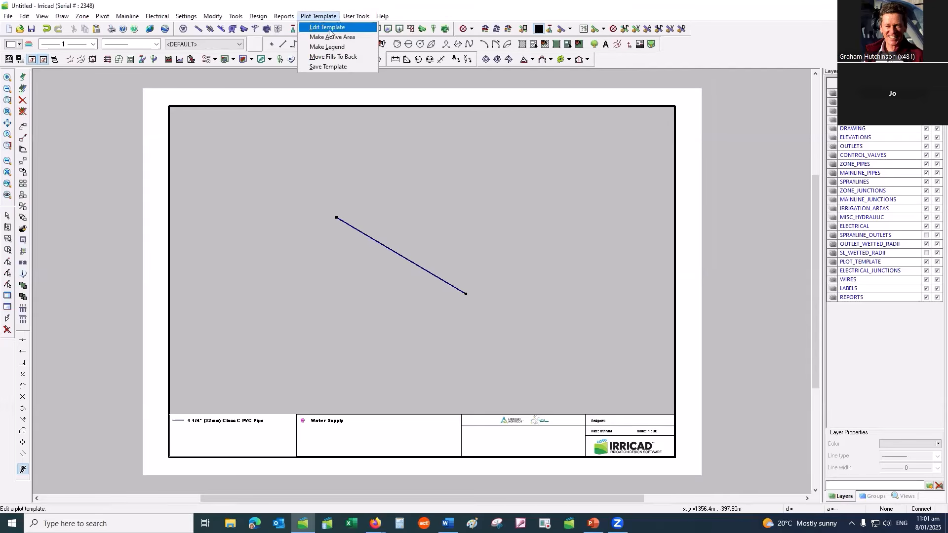
{"action": "left_click", "coordinate": [329, 28]}
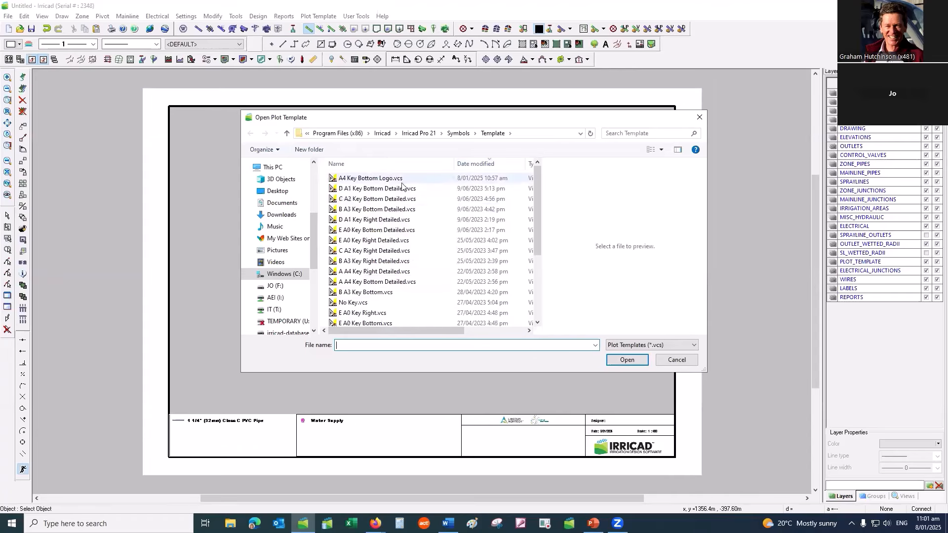
{"action": "left_click", "coordinate": [370, 178]}
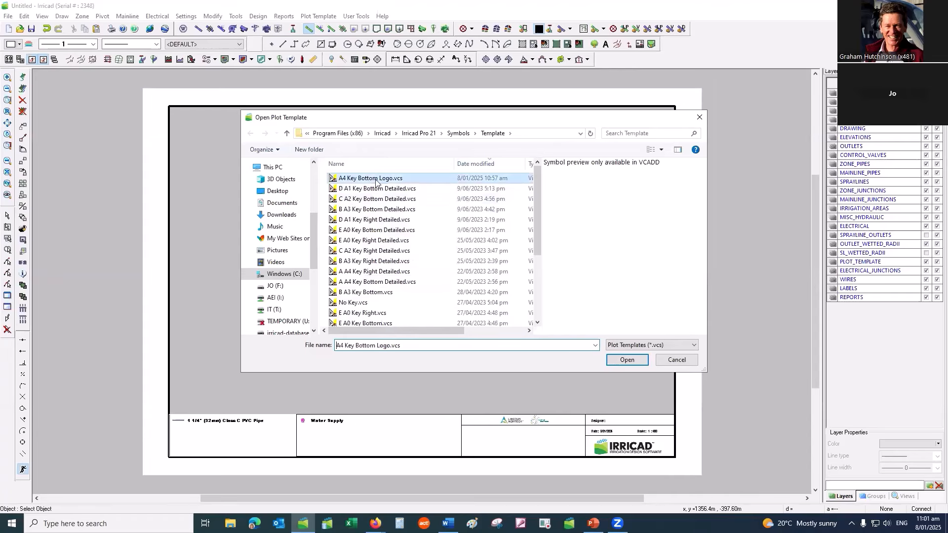
{"action": "left_click", "coordinate": [620, 361]}
{"action": "left_click", "coordinate": [475, 283]}
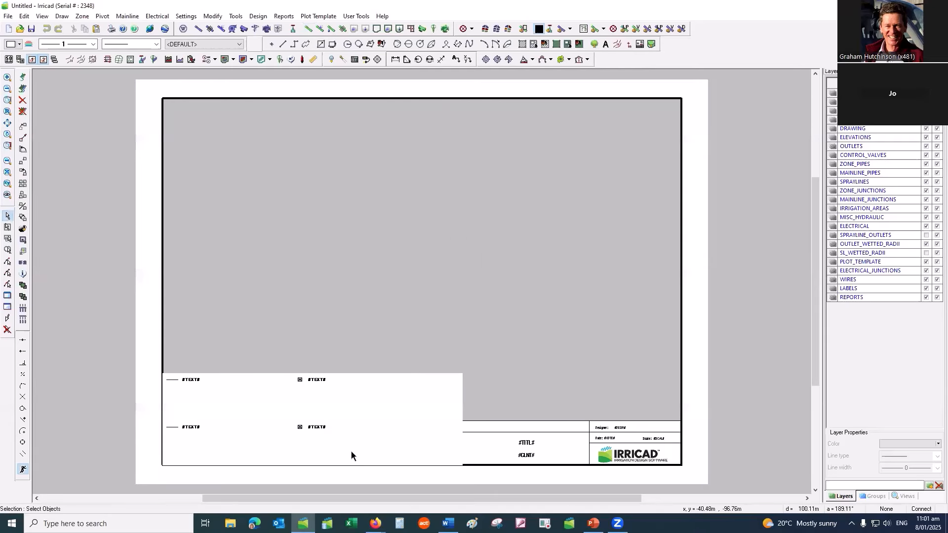
- Explode the lower pipe legend symbol in the template into its separate components
{"action": "scroll", "coordinate": [170, 447], "scroll_direction": "up", "scroll_amount": 1}
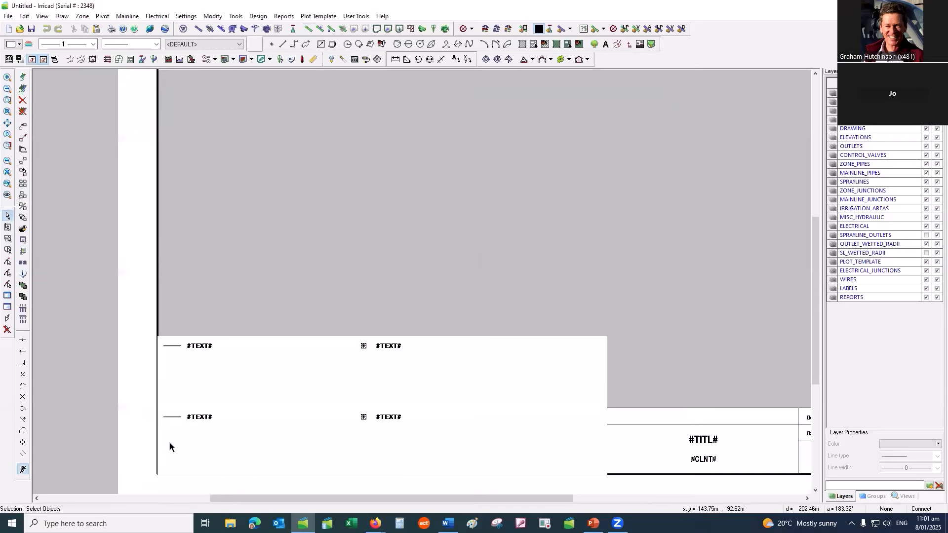
{"action": "right_click", "coordinate": [168, 408]}
{"action": "left_click", "coordinate": [207, 416]}
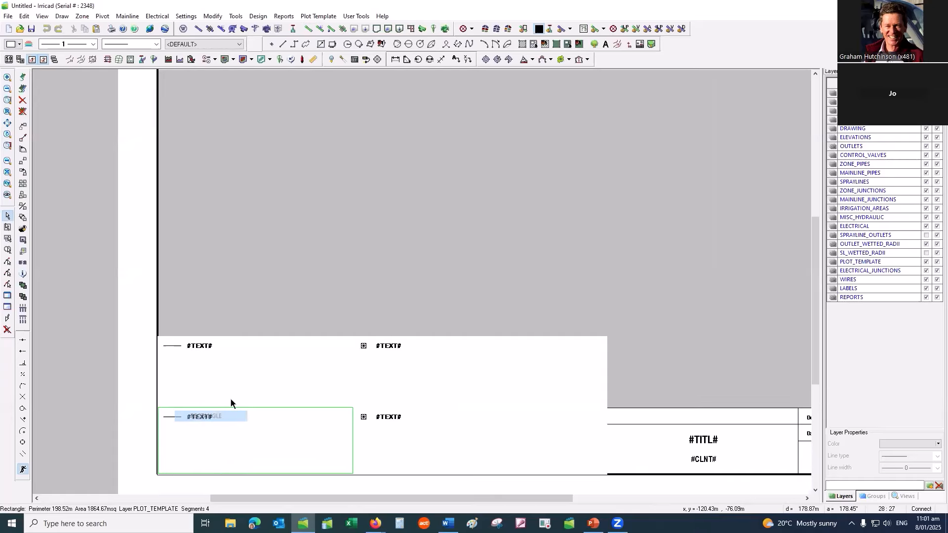
{"action": "left_click", "coordinate": [257, 385]}
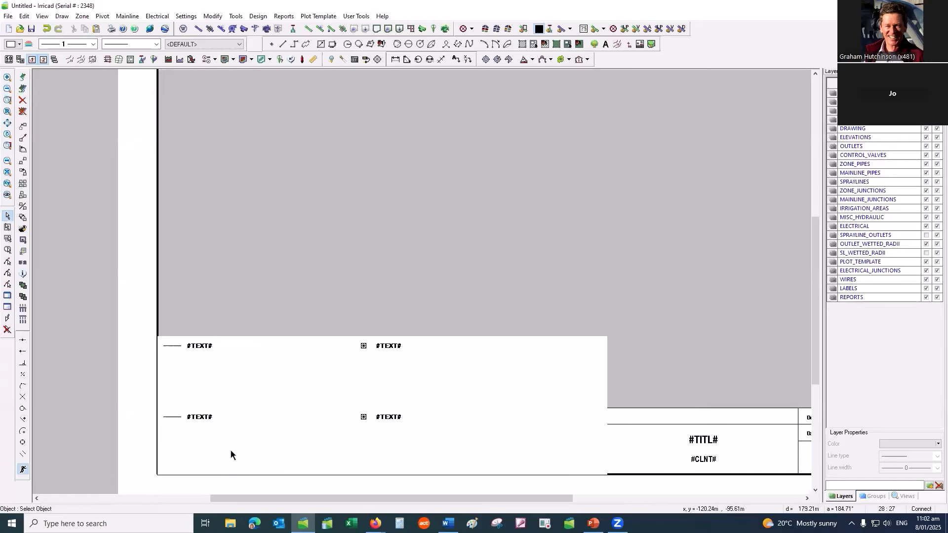
{"action": "left_click", "coordinate": [194, 423]}
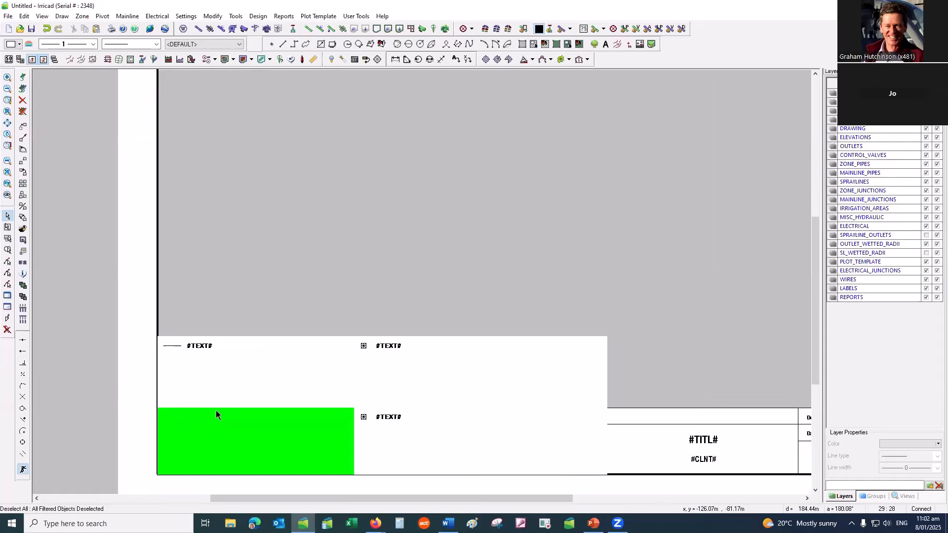
{"action": "left_click", "coordinate": [23, 297]}
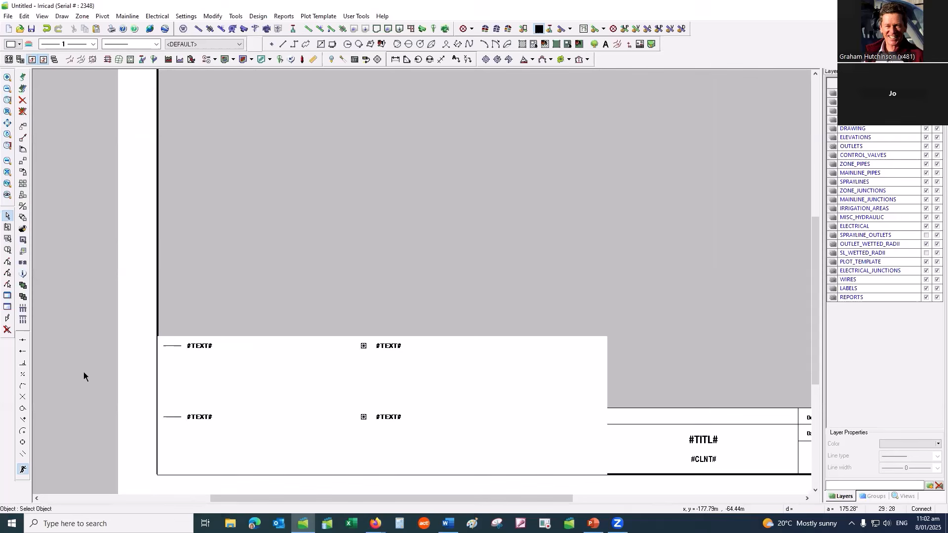
- Select the white fill of the exploded lower pipe legend and move the template's fills to the back
{"action": "right_click", "coordinate": [170, 414]}
{"action": "left_click", "coordinate": [194, 443]}
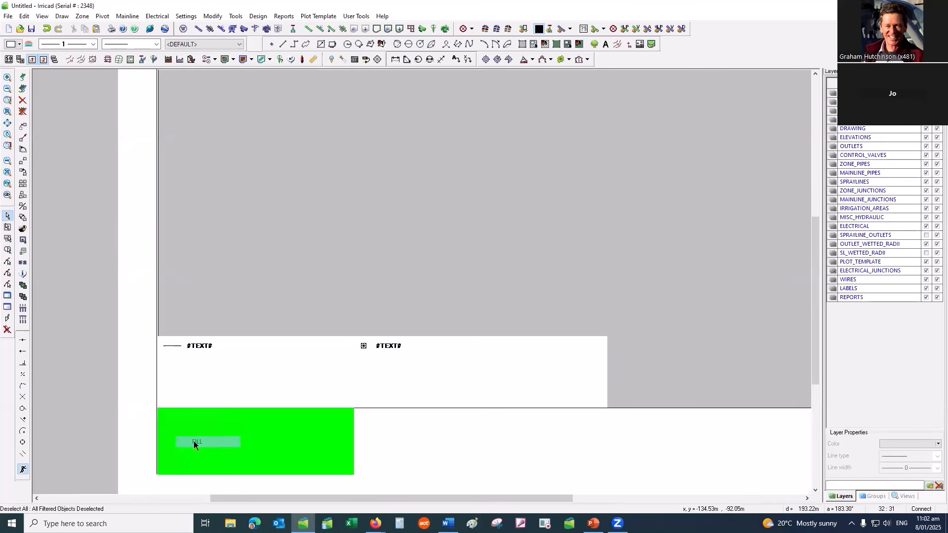
{"action": "left_click", "coordinate": [319, 16]}
{"action": "left_click", "coordinate": [329, 58]}
- Select the lower pipe legend's white fill and components and make them a Pipe legend with order 1 and 50% line spacing
{"action": "right_click", "coordinate": [225, 413]}
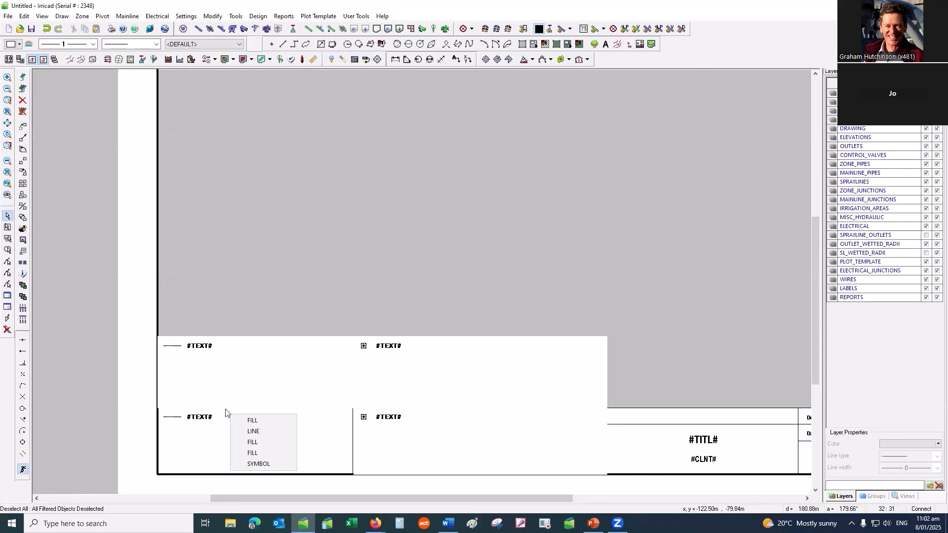
{"action": "left_click", "coordinate": [244, 443]}
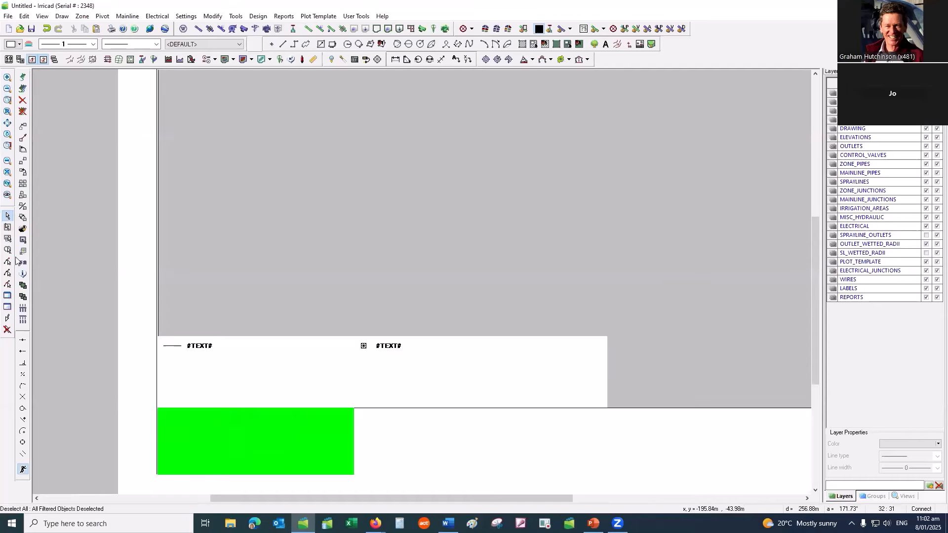
{"action": "left_click", "coordinate": [7, 227]}
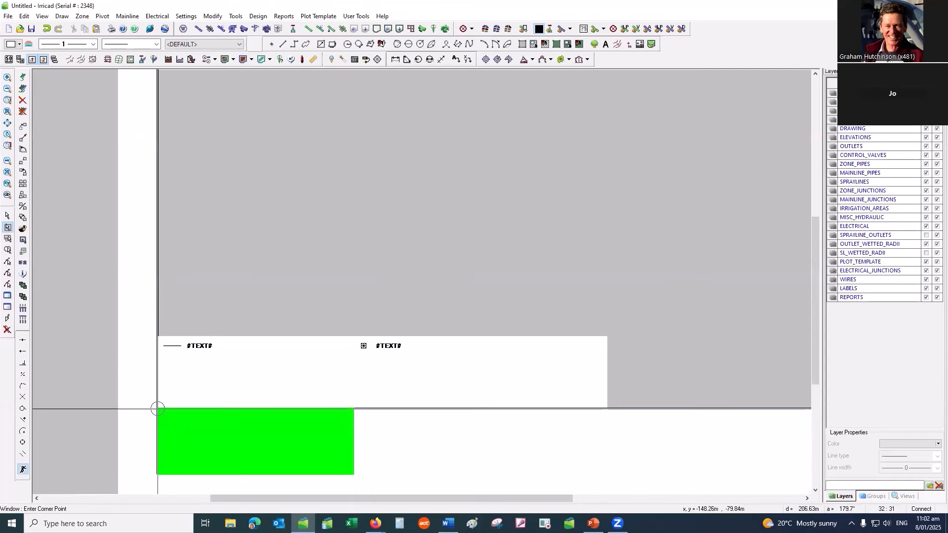
{"action": "left_click", "coordinate": [319, 16]}
{"action": "left_click", "coordinate": [334, 47]}
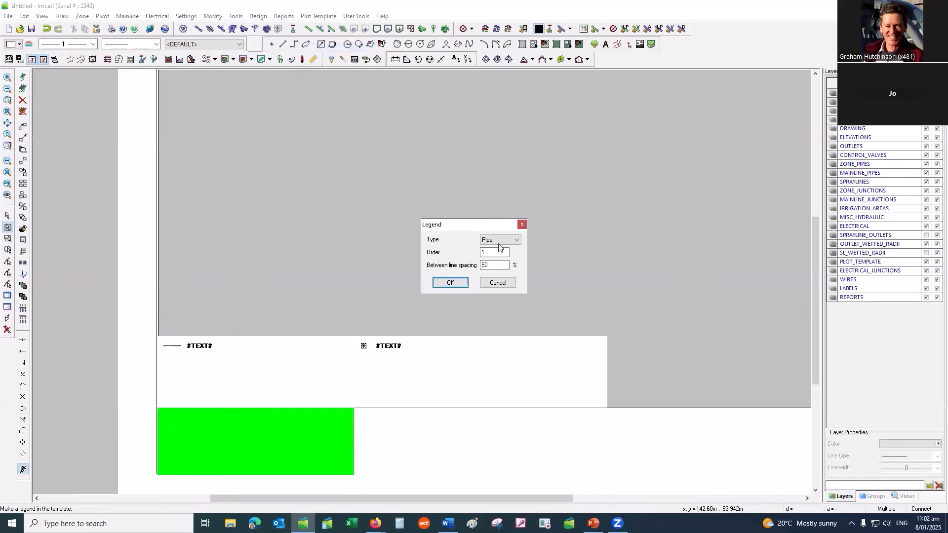
{"action": "left_click", "coordinate": [491, 254]}
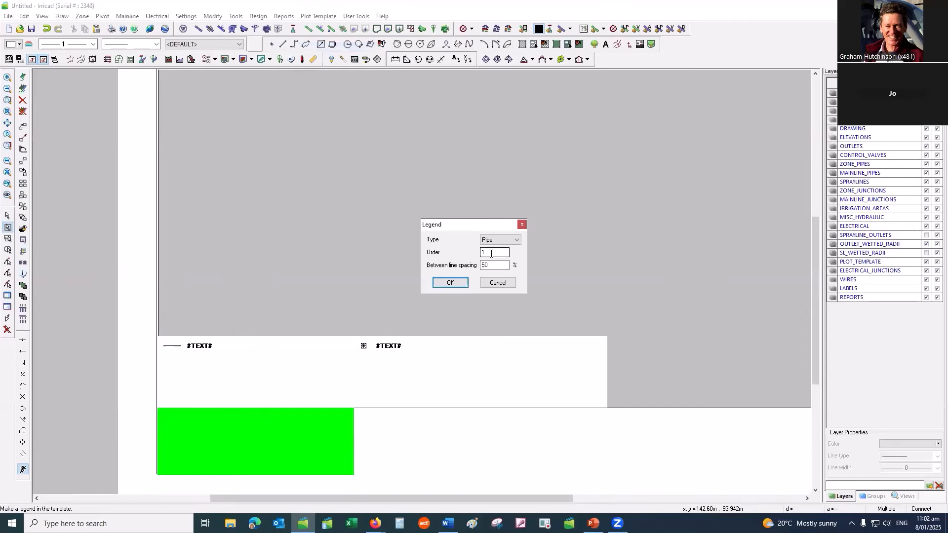
{"action": "left_click", "coordinate": [451, 282]}
- Select the whole template drawing and save it as a plot template named A4 Ky Bottom Logo
{"action": "scroll", "coordinate": [411, 215], "scroll_direction": "down", "scroll_amount": 3}
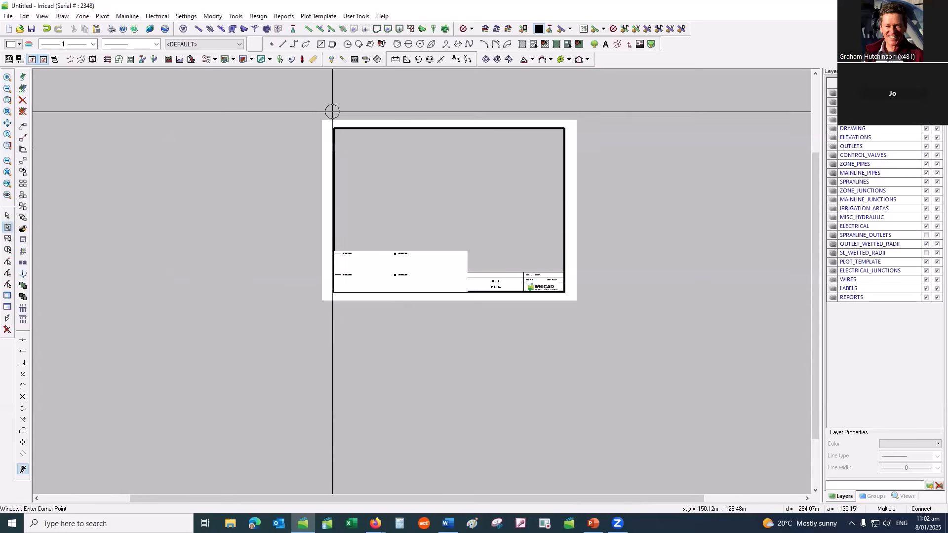
{"action": "left_click", "coordinate": [316, 111]}
{"action": "left_click", "coordinate": [635, 325]}
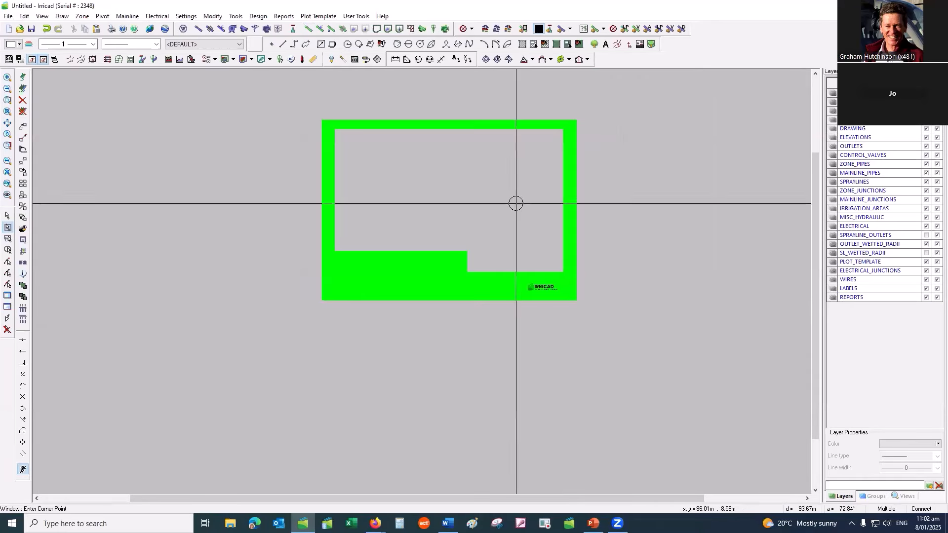
{"action": "left_click", "coordinate": [319, 16]}
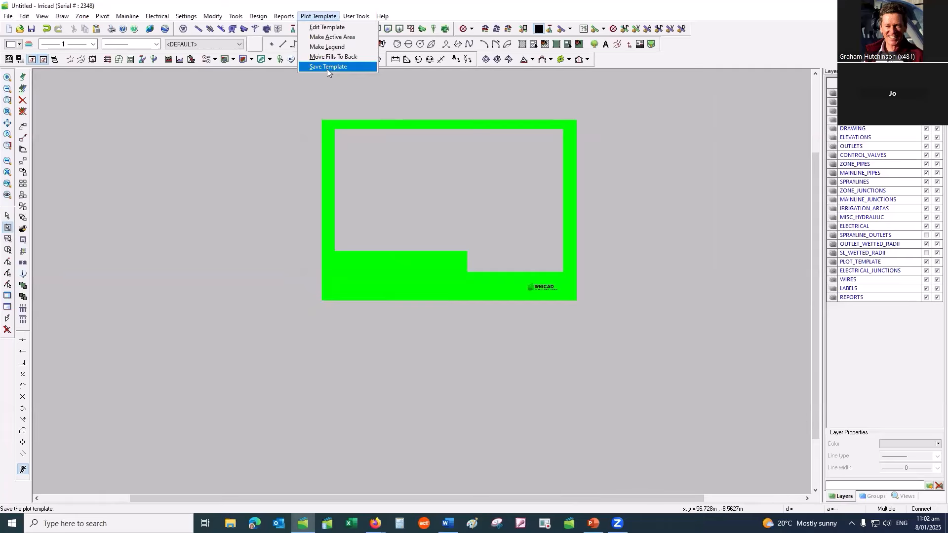
{"action": "left_click", "coordinate": [327, 68]}
{"action": "type", "text": "A4 Ky Bottom Logo"}
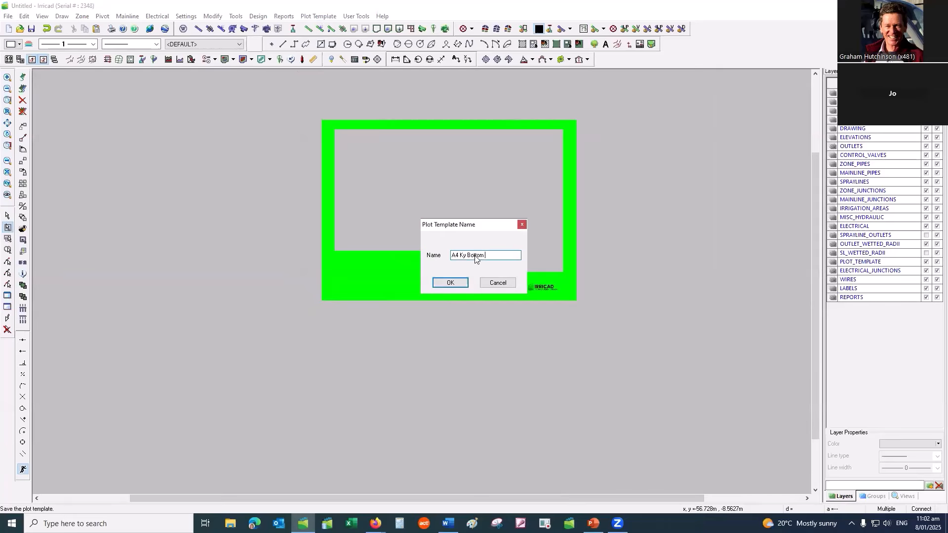
{"action": "left_click", "coordinate": [460, 285]}
{"action": "left_click", "coordinate": [505, 287]}
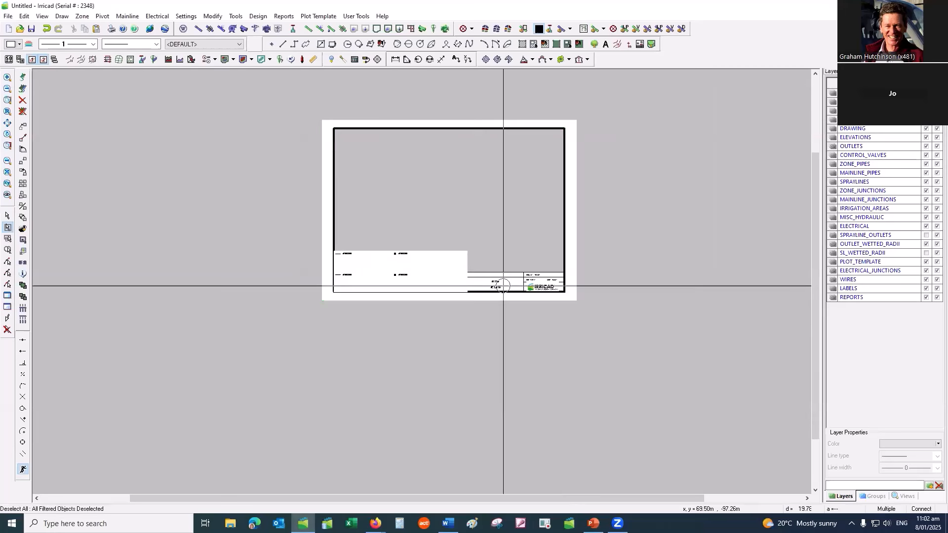
- Open the recent PlotLayout.dez drawing
{"action": "left_click", "coordinate": [8, 16]}
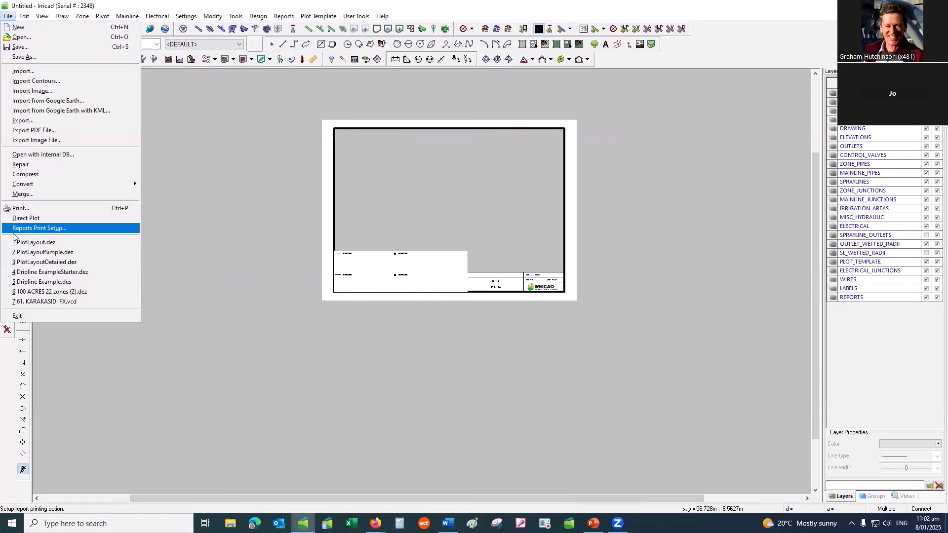
{"action": "left_click", "coordinate": [30, 242]}
{"action": "left_click", "coordinate": [472, 282]}
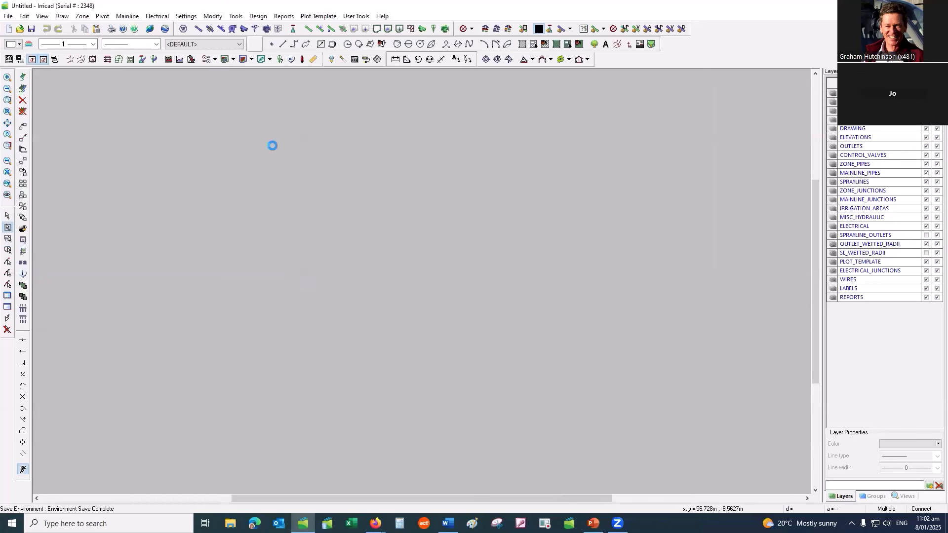
- Add an A4 landscape plot layout using the A4 Ky Bottom Logo template, with a calculated print scale and fills kept
{"action": "left_click", "coordinate": [62, 16]}
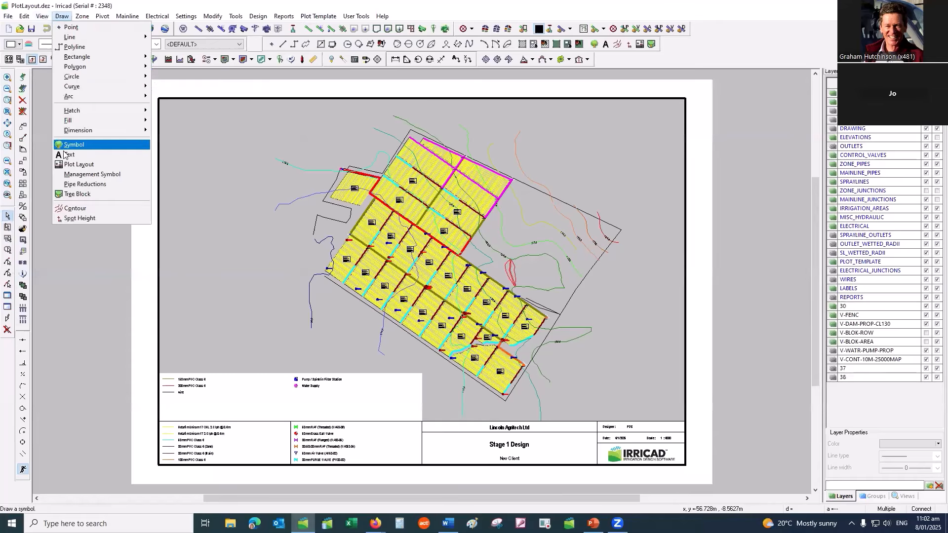
{"action": "left_click", "coordinate": [79, 165]}
{"action": "left_click", "coordinate": [511, 321]}
{"action": "left_click", "coordinate": [471, 366]}
{"action": "left_click", "coordinate": [524, 297]}
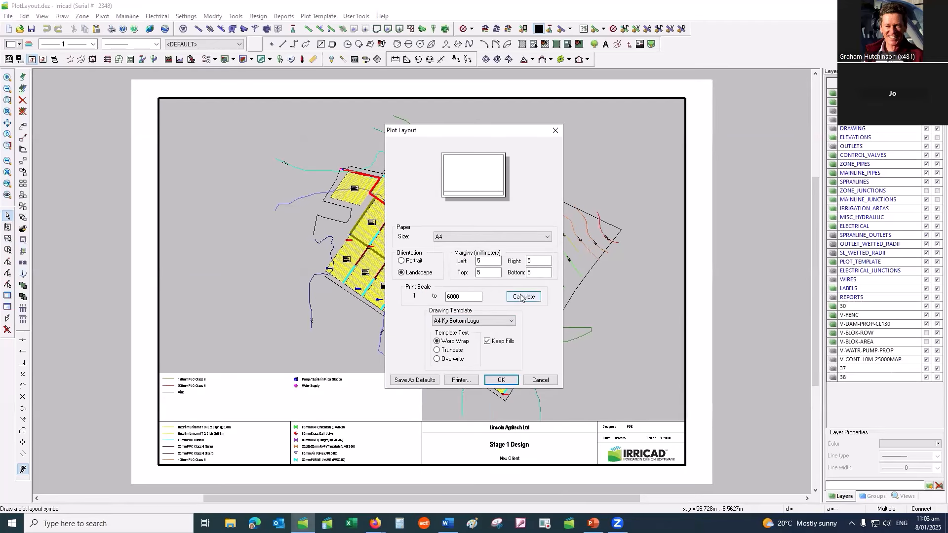
{"action": "left_click", "coordinate": [500, 380]}
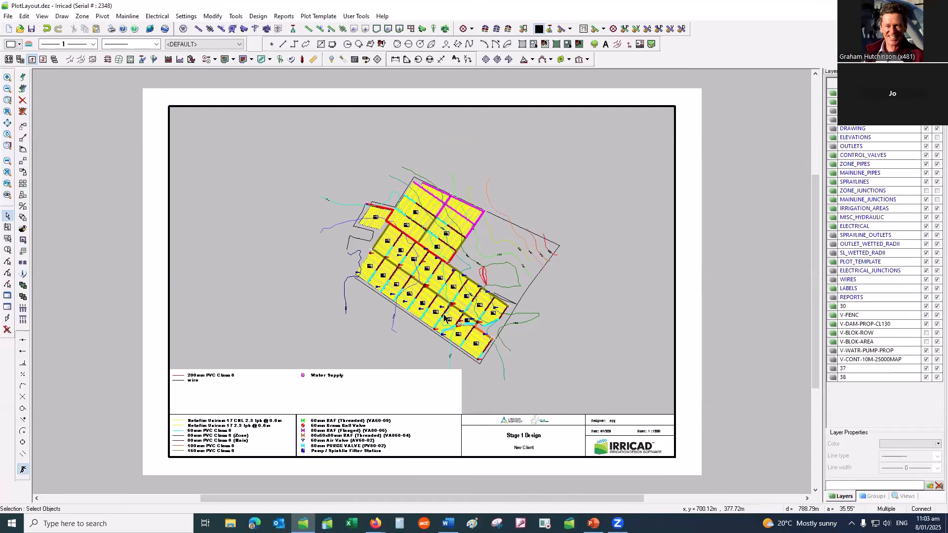
- Examine the company logo and title block text in the placed plot layout
{"action": "scroll", "coordinate": [545, 428], "scroll_direction": "up", "scroll_amount": 3}
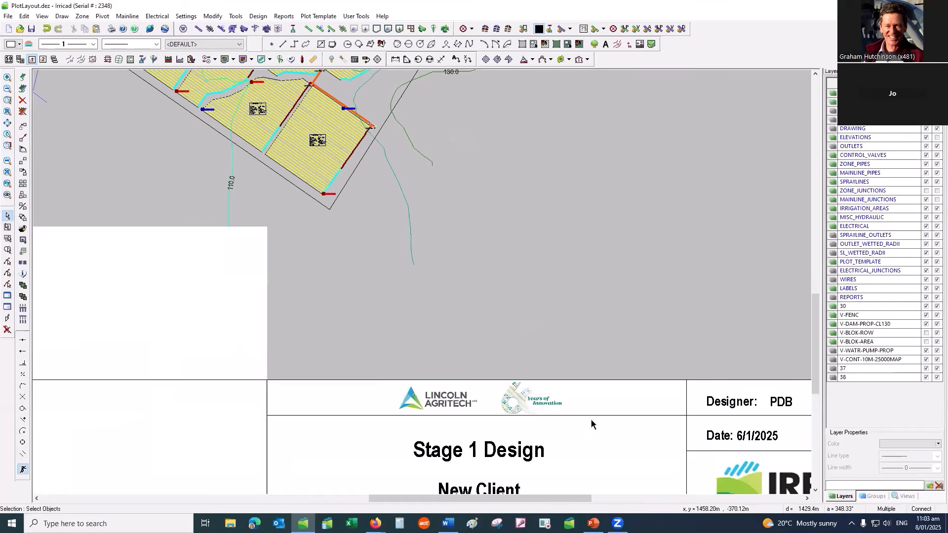
{"action": "scroll", "coordinate": [568, 412], "scroll_direction": "up", "scroll_amount": 2}
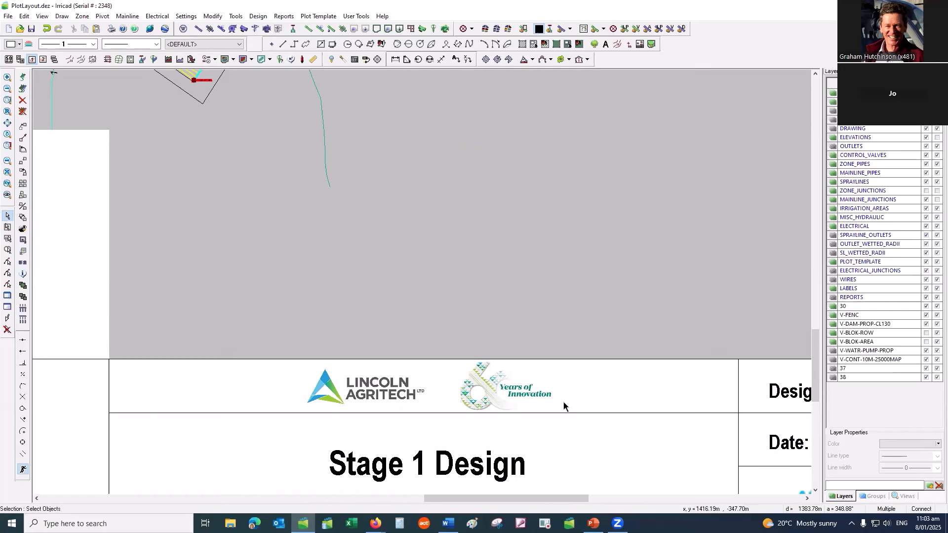
{"action": "scroll", "coordinate": [415, 315], "scroll_direction": "down", "scroll_amount": 1}
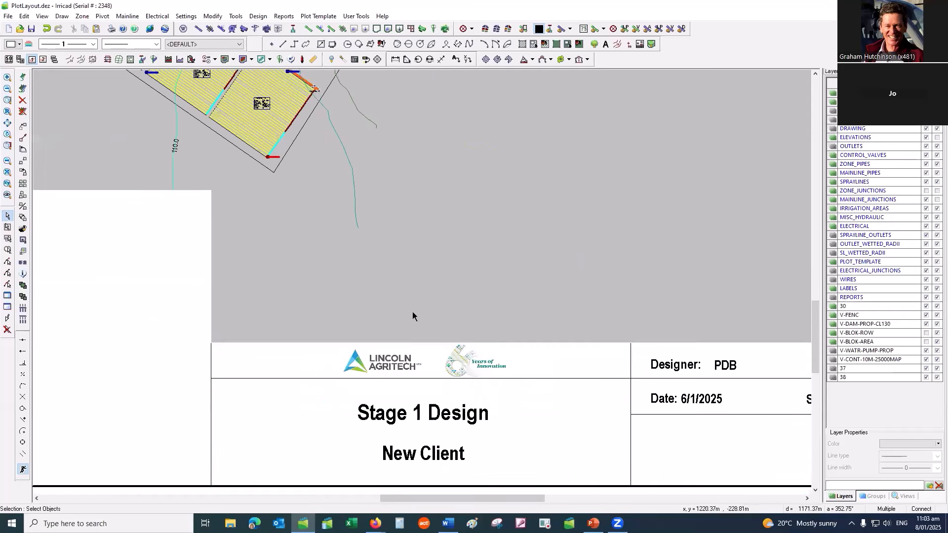
{"action": "scroll", "coordinate": [390, 315], "scroll_direction": "down", "scroll_amount": 1}
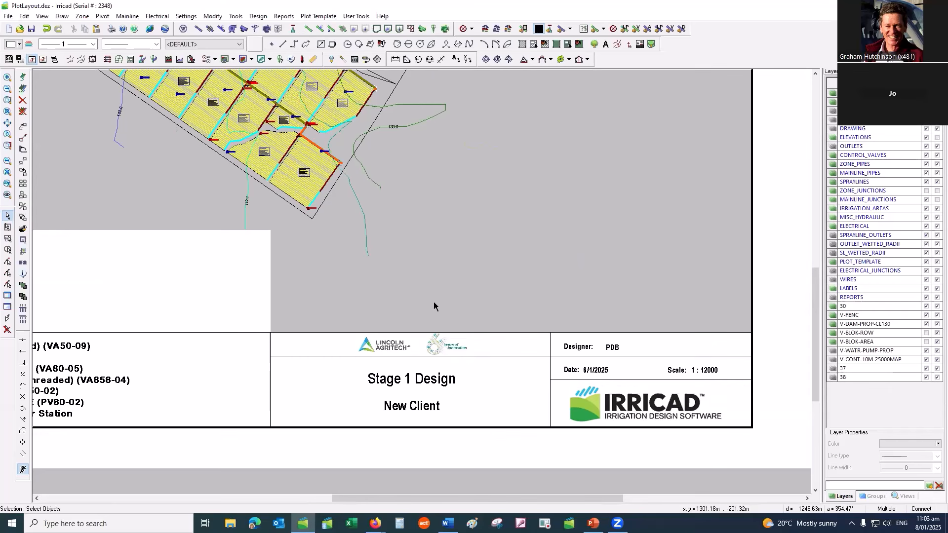
{"action": "left_click", "coordinate": [429, 346]}
{"action": "key", "text": "Escape"}
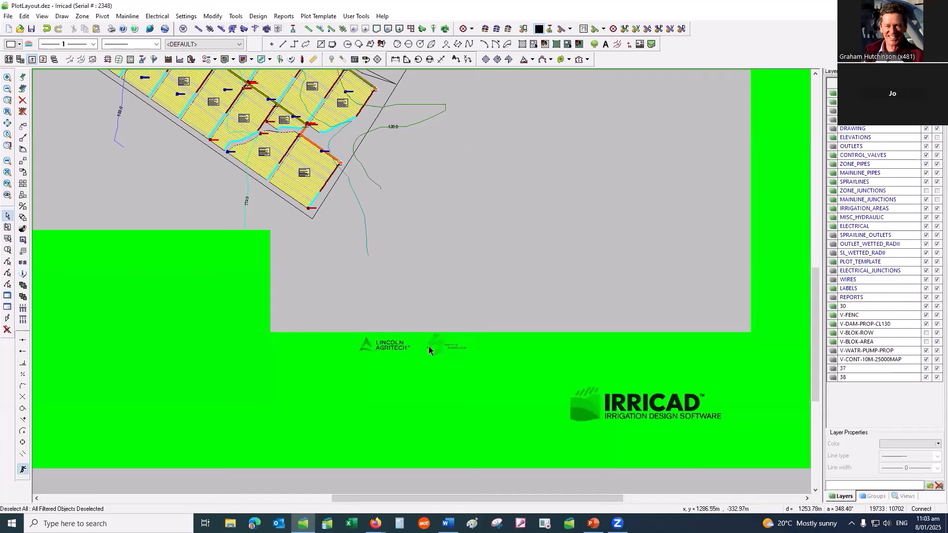
{"action": "scroll", "coordinate": [428, 350], "scroll_direction": "down", "scroll_amount": 2}
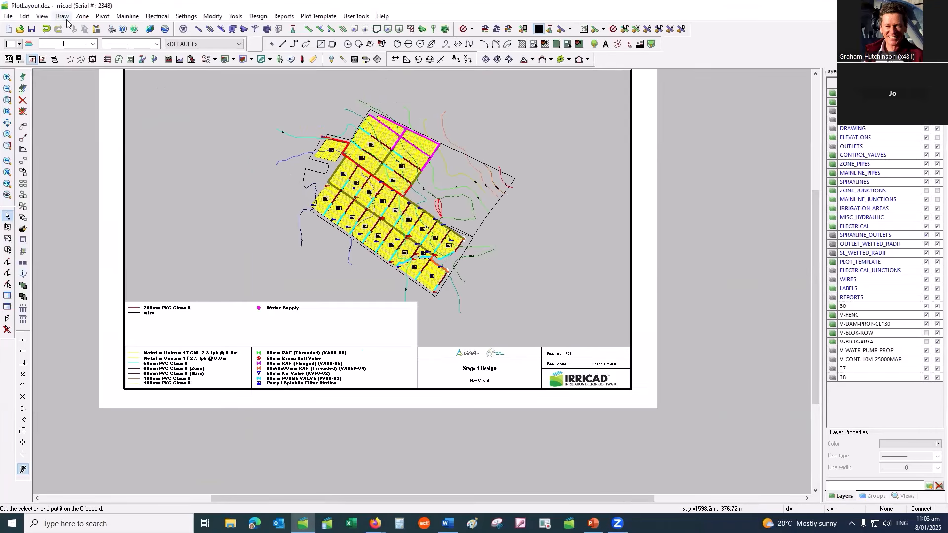
- Explode the placed plot layout symbol into its separate components
{"action": "left_click", "coordinate": [63, 17]}
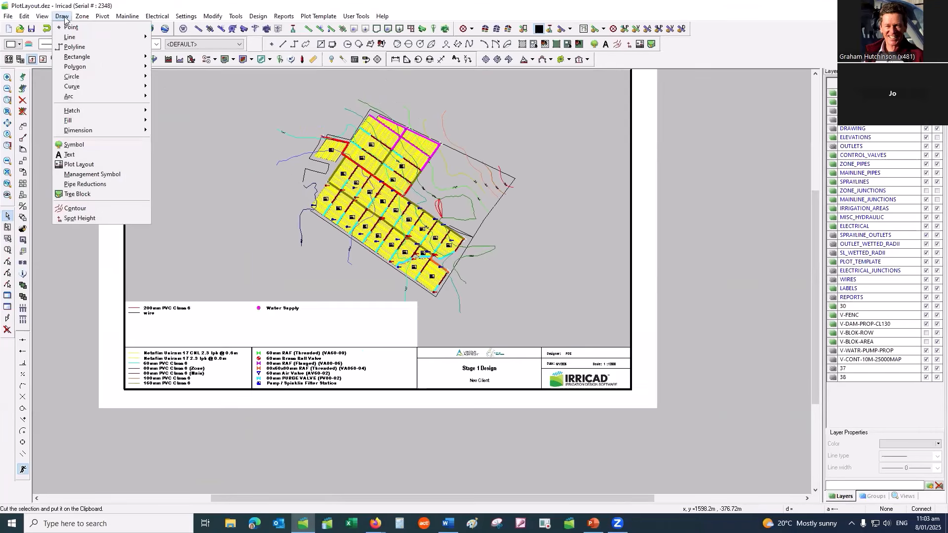
{"action": "left_click", "coordinate": [102, 165]}
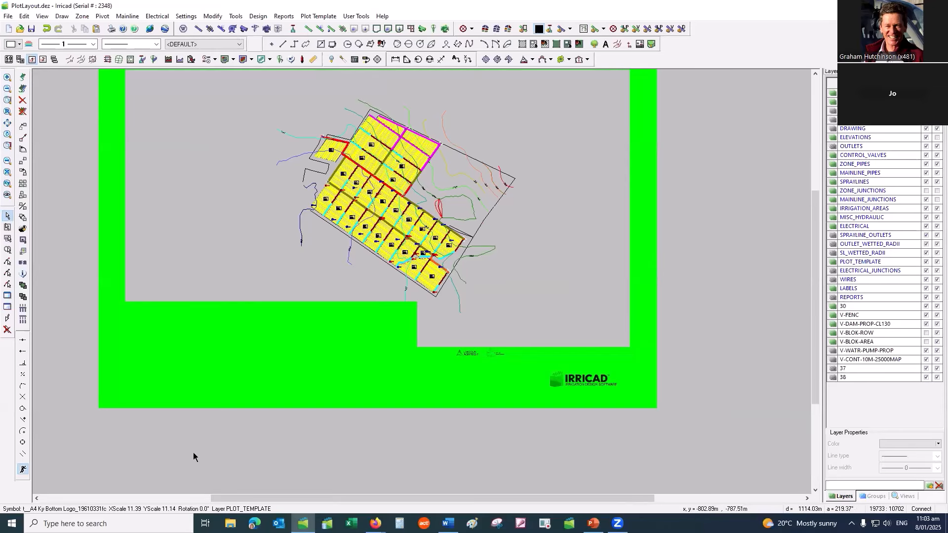
{"action": "left_click", "coordinate": [749, 252]}
{"action": "left_click", "coordinate": [262, 407]}
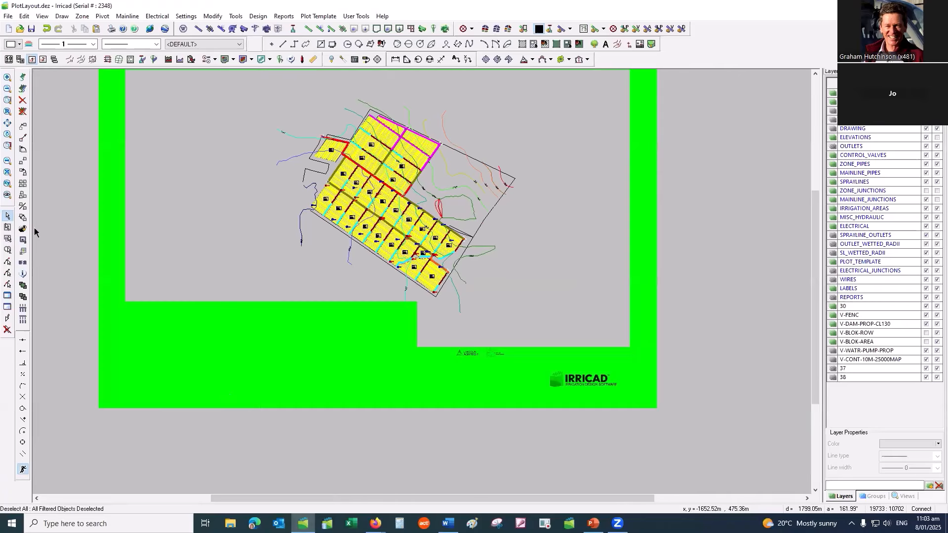
{"action": "left_click", "coordinate": [23, 228]}
- Select the company logo image in the exploded title block and try to move it
{"action": "scroll", "coordinate": [523, 360], "scroll_direction": "up", "scroll_amount": 5}
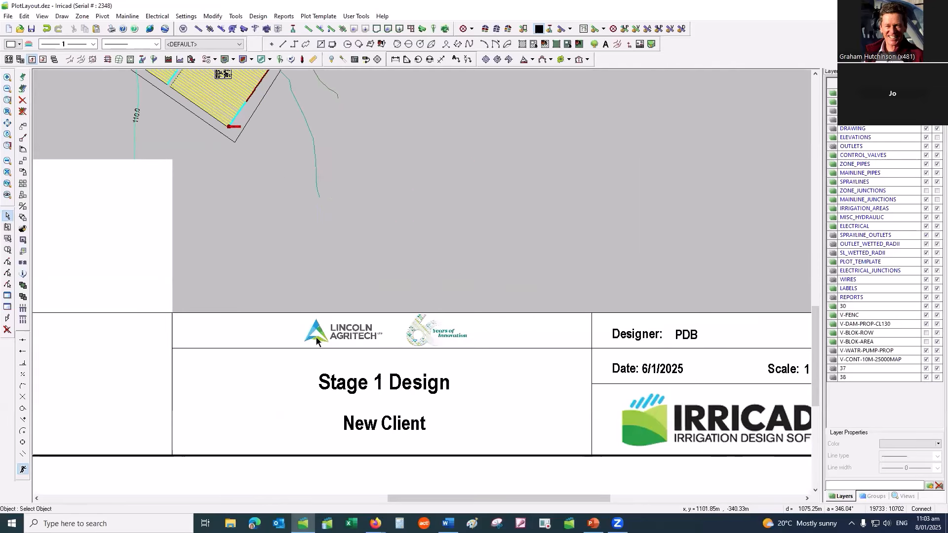
{"action": "left_click", "coordinate": [317, 336]}
{"action": "left_click", "coordinate": [345, 321]}
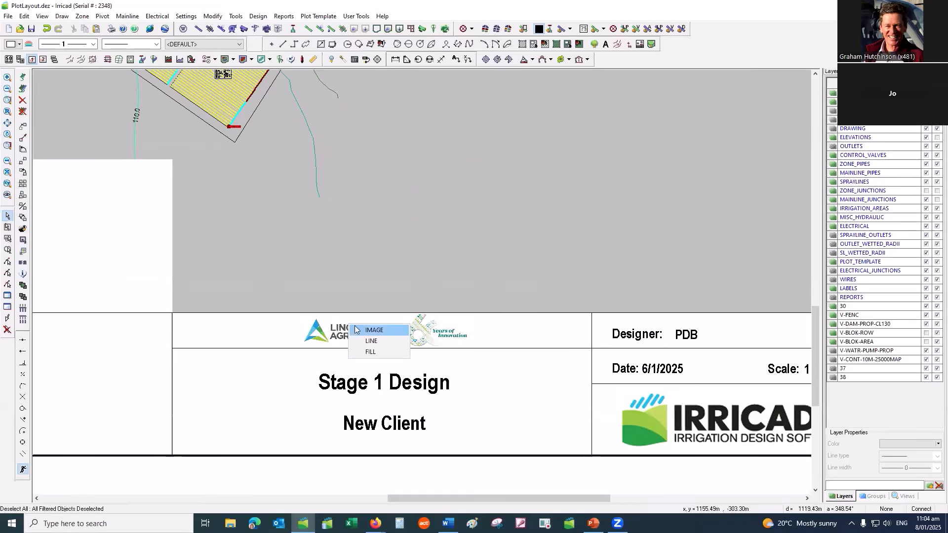
{"action": "left_click", "coordinate": [367, 330]}
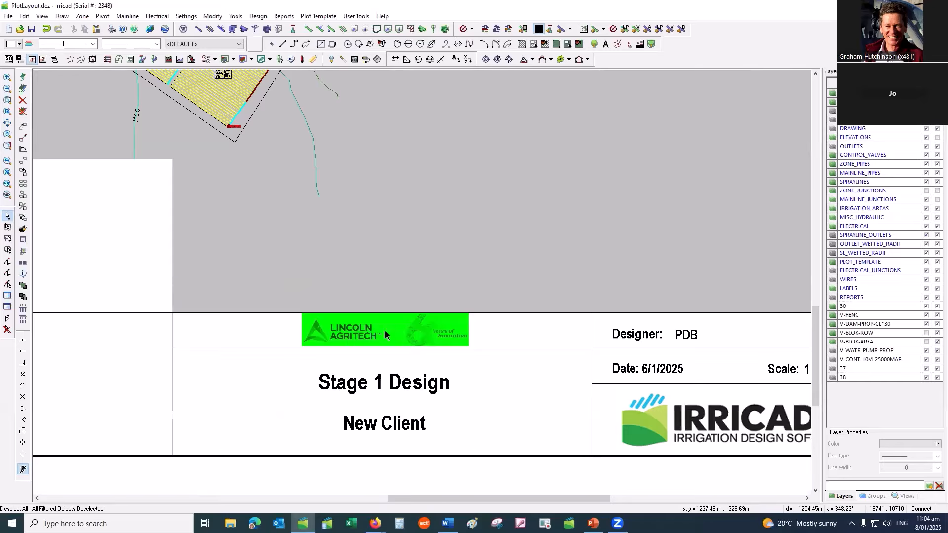
{"action": "right_click", "coordinate": [378, 327]}
{"action": "mouse_move", "coordinate": [434, 453]}
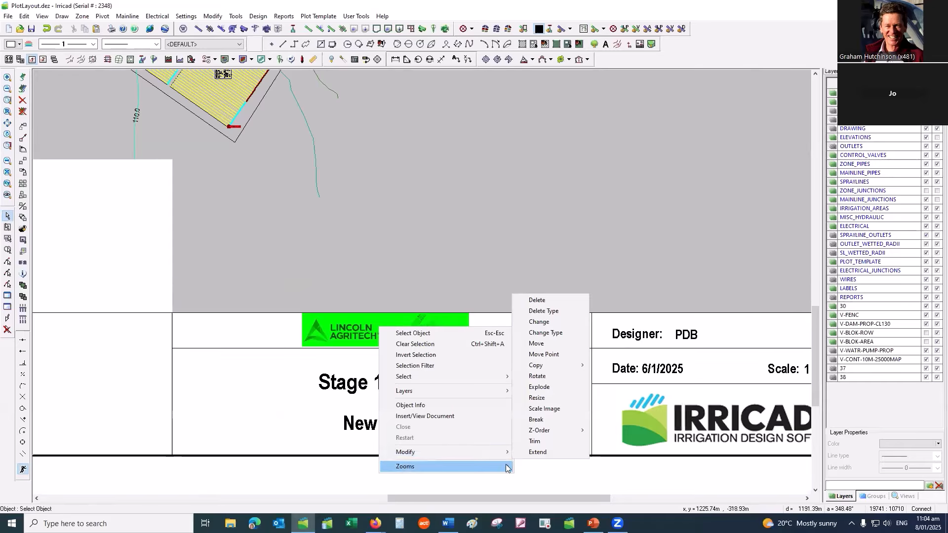
{"action": "left_click", "coordinate": [549, 346]}
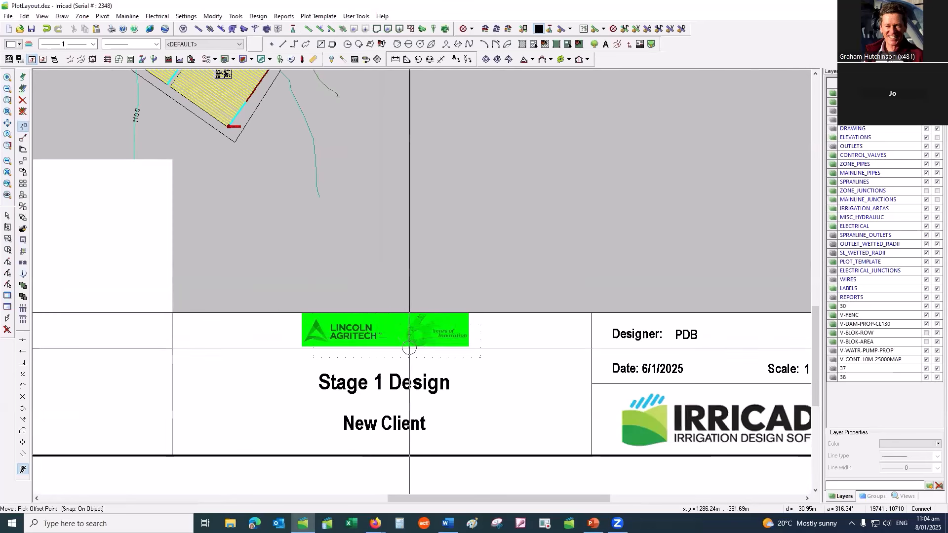
{"action": "key", "text": "Escape"}
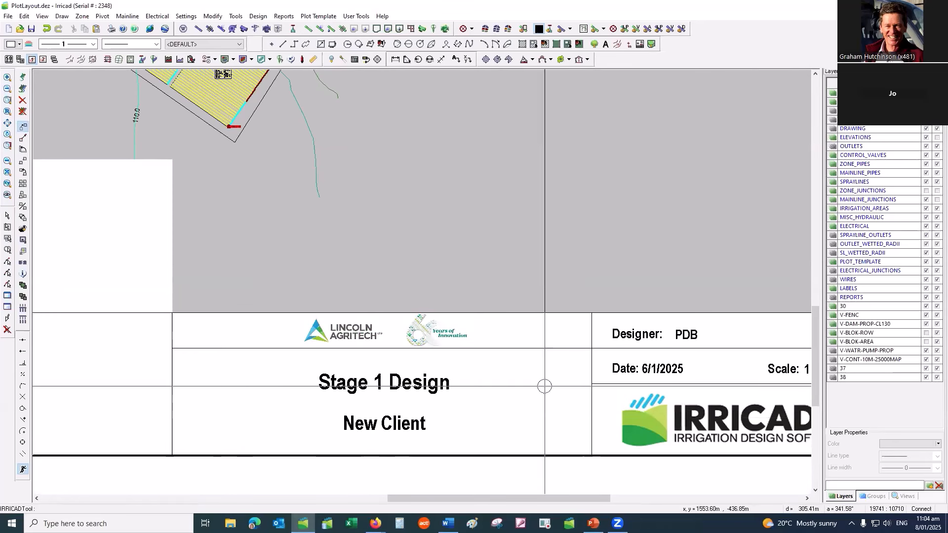
- Open the A4 Ky Bottom Logo.vcs plot template for editing
{"action": "scroll", "coordinate": [400, 368], "scroll_direction": "down", "scroll_amount": 1}
{"action": "scroll", "coordinate": [413, 384], "scroll_direction": "up", "scroll_amount": 1}
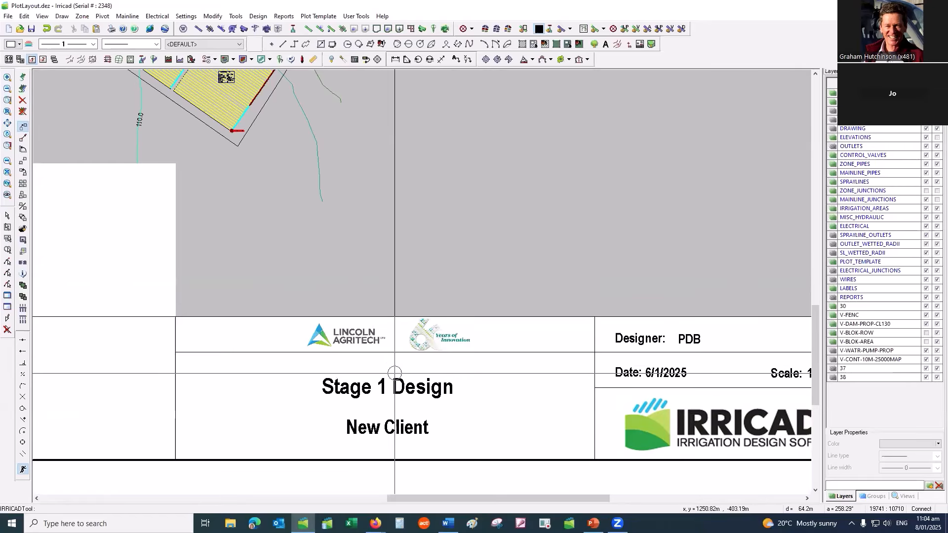
{"action": "left_click", "coordinate": [318, 16]}
{"action": "left_click", "coordinate": [324, 23]}
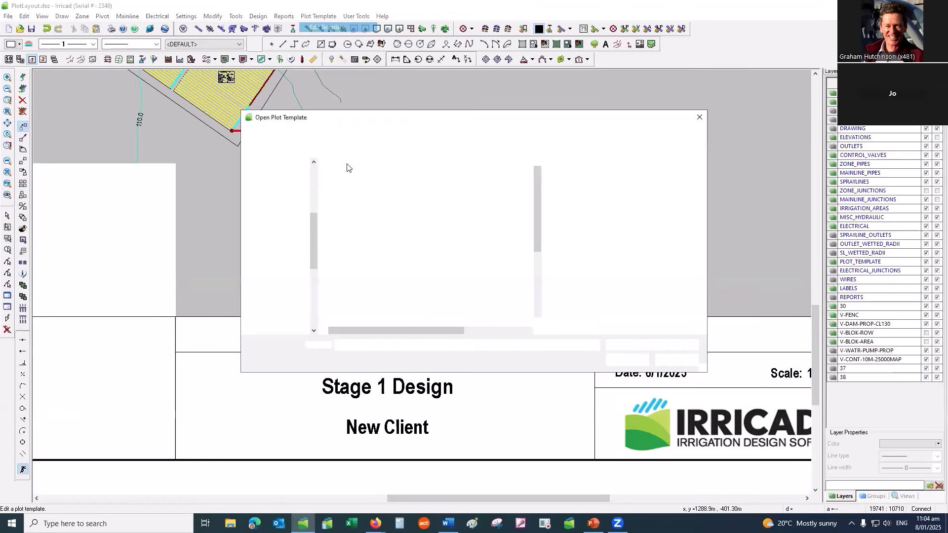
{"action": "left_click", "coordinate": [380, 188]}
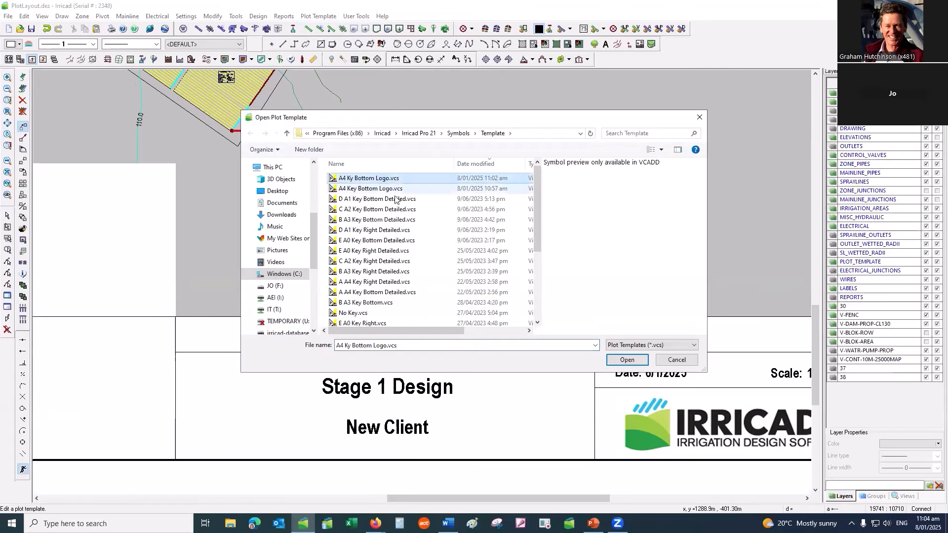
{"action": "left_click", "coordinate": [627, 360]}
- Delete the company logo from the title block and break the horizontal line beneath it at the vertical divider
{"action": "scroll", "coordinate": [546, 467], "scroll_direction": "up", "scroll_amount": 3}
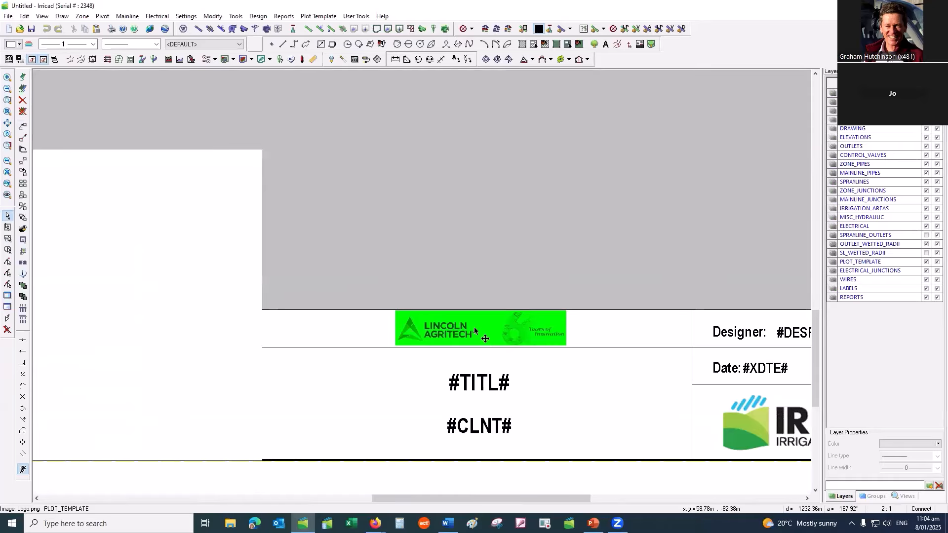
{"action": "left_click", "coordinate": [213, 16]}
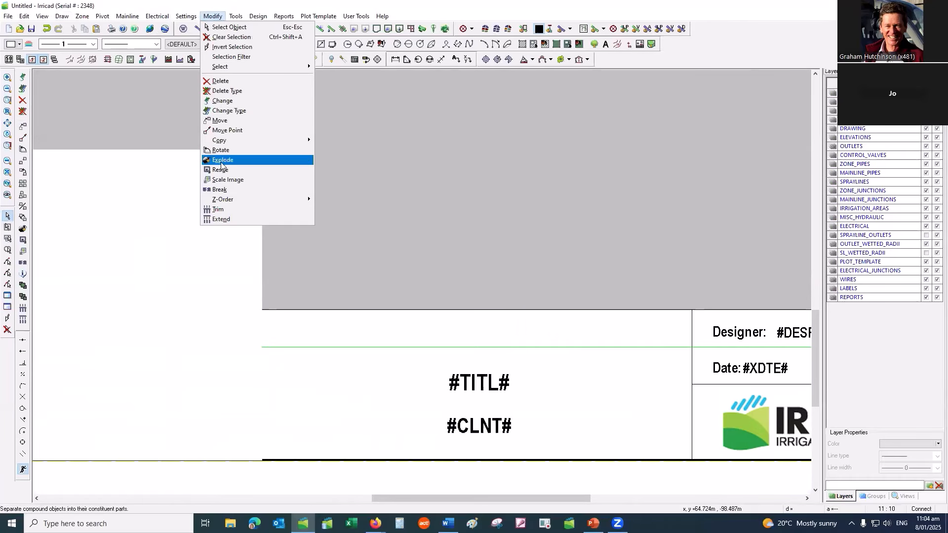
{"action": "left_click", "coordinate": [220, 190]}
{"action": "scroll", "coordinate": [690, 348], "scroll_direction": "up", "scroll_amount": 2}
{"action": "left_click", "coordinate": [690, 348]}
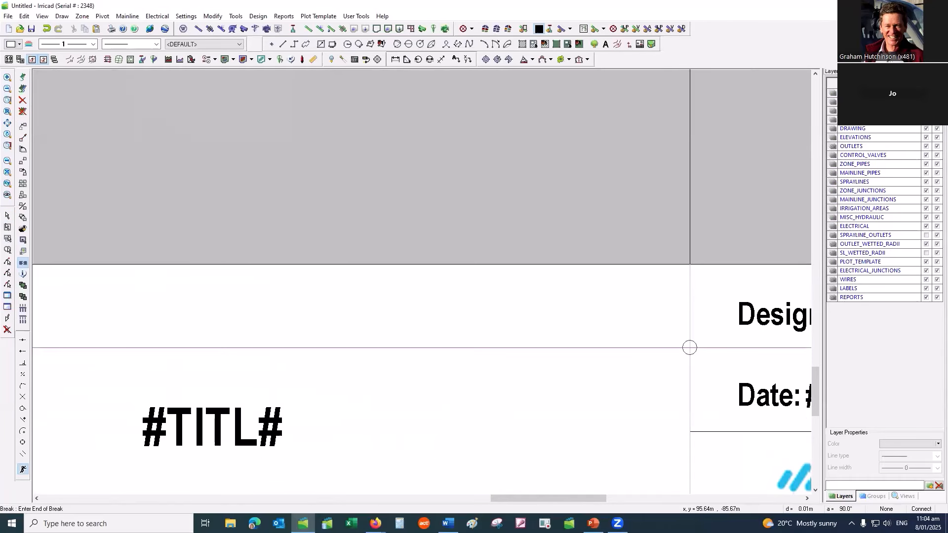
{"action": "left_click", "coordinate": [690, 348]}
{"action": "key", "text": "Escape"}
{"action": "key", "text": "Escape"}
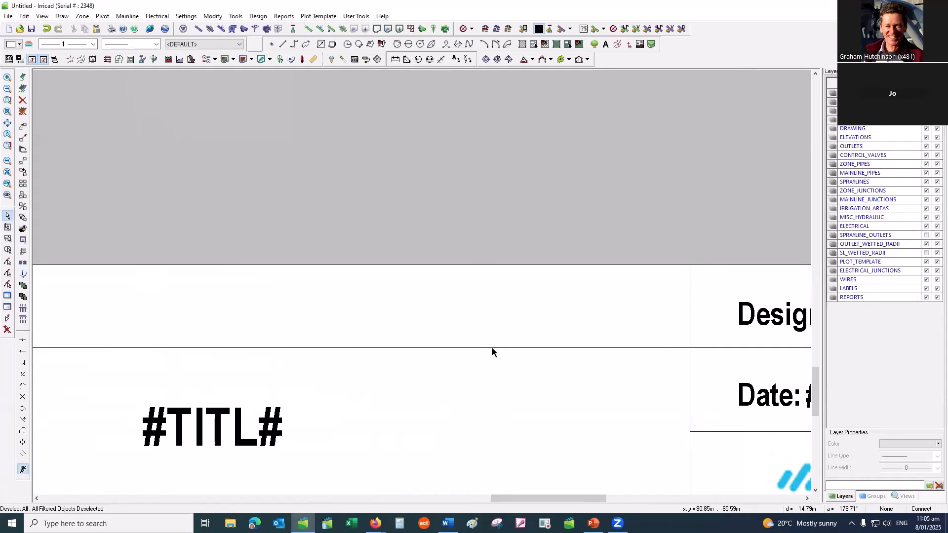
- Move the horizontal line segment above the title text down to just above #TITL#, enlarging the logo space
{"action": "scroll", "coordinate": [493, 351], "scroll_direction": "down", "scroll_amount": 2}
{"action": "right_click", "coordinate": [378, 278]}
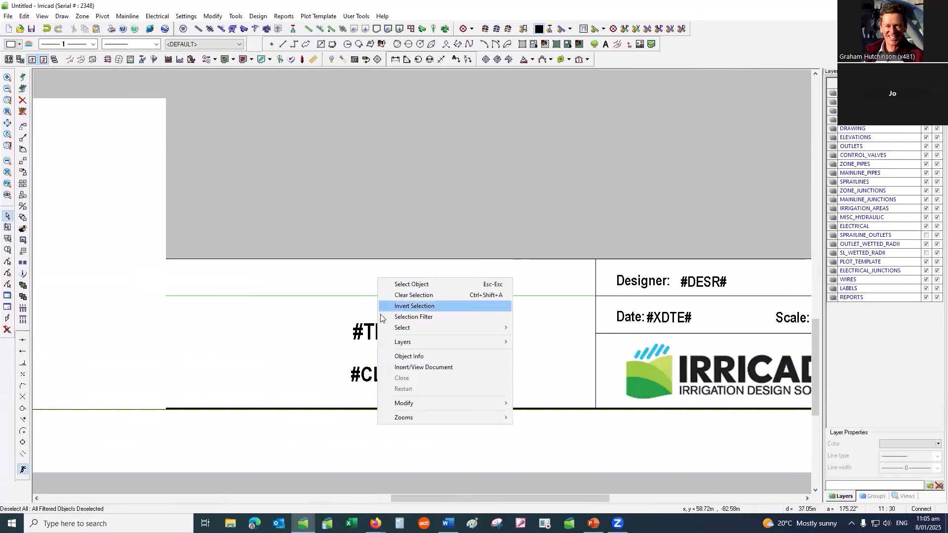
{"action": "mouse_move", "coordinate": [408, 404]}
{"action": "left_click", "coordinate": [534, 295]}
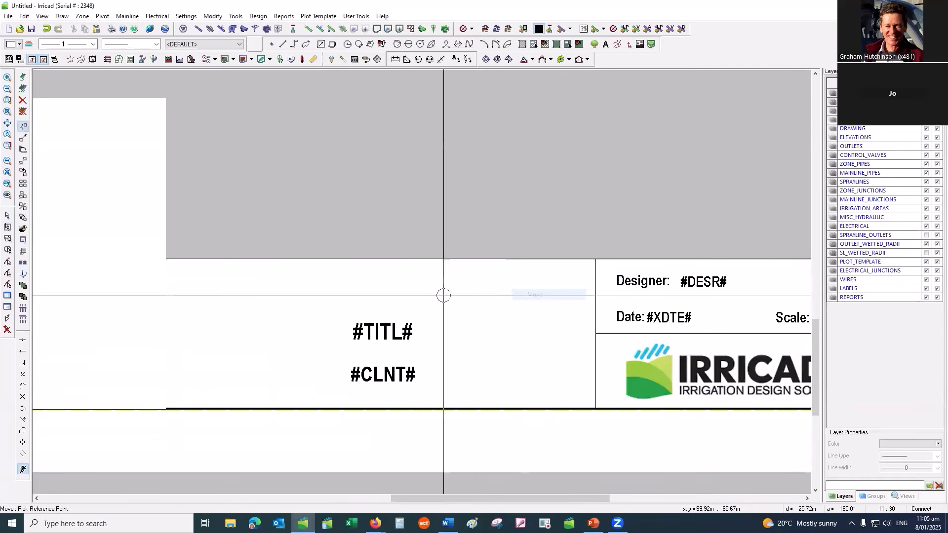
- Import the company logo image and size it to fill the height between the title block's upper edge and the moved line
{"action": "left_click", "coordinate": [8, 15]}
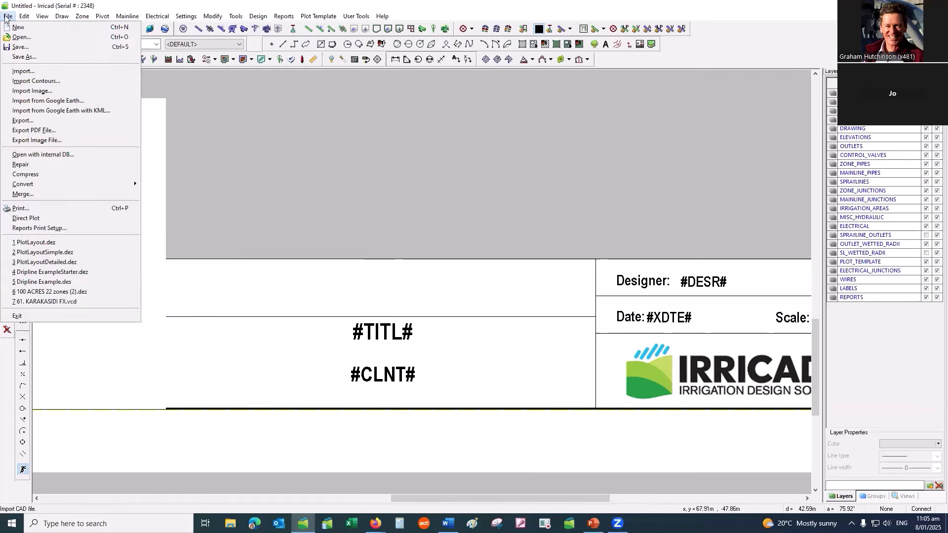
{"action": "left_click", "coordinate": [29, 91]}
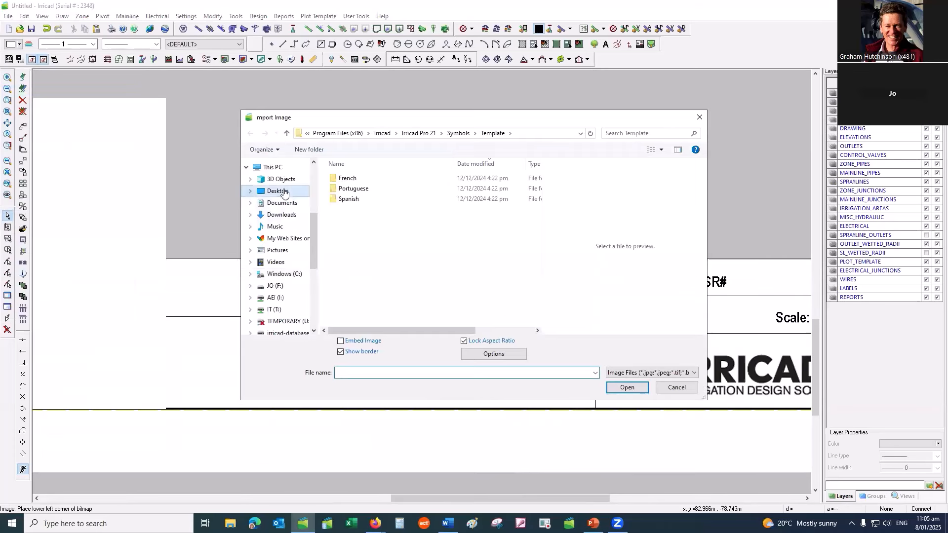
{"action": "double_click", "coordinate": [361, 210]}
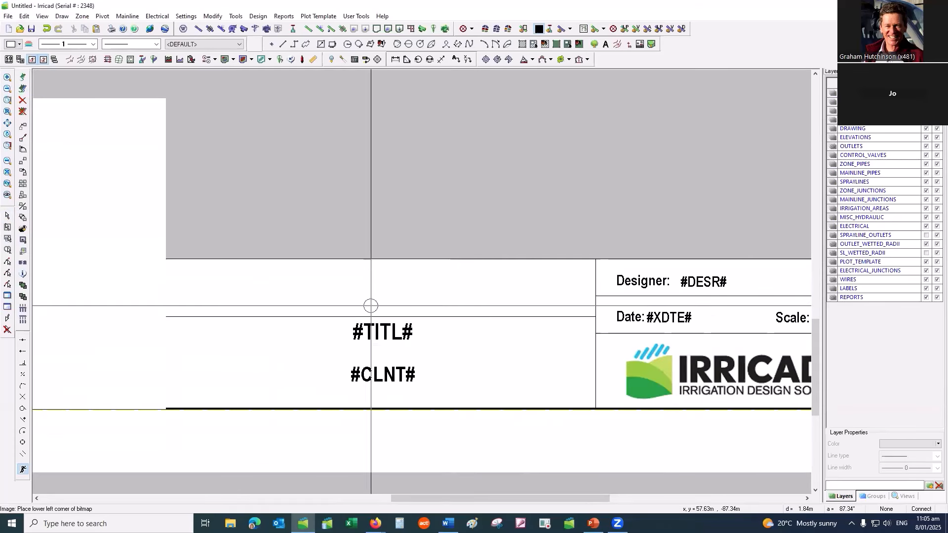
{"action": "left_click", "coordinate": [263, 259]}
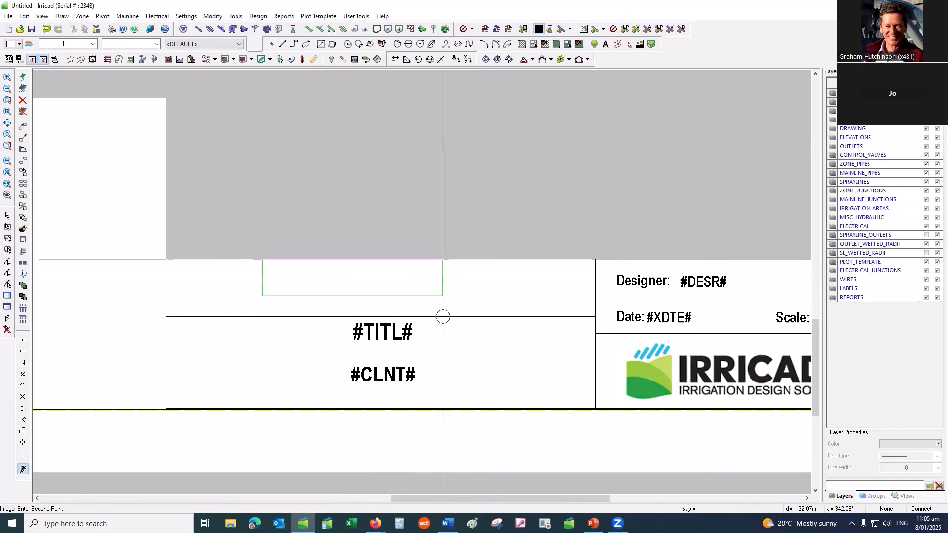
{"action": "left_click", "coordinate": [544, 372]}
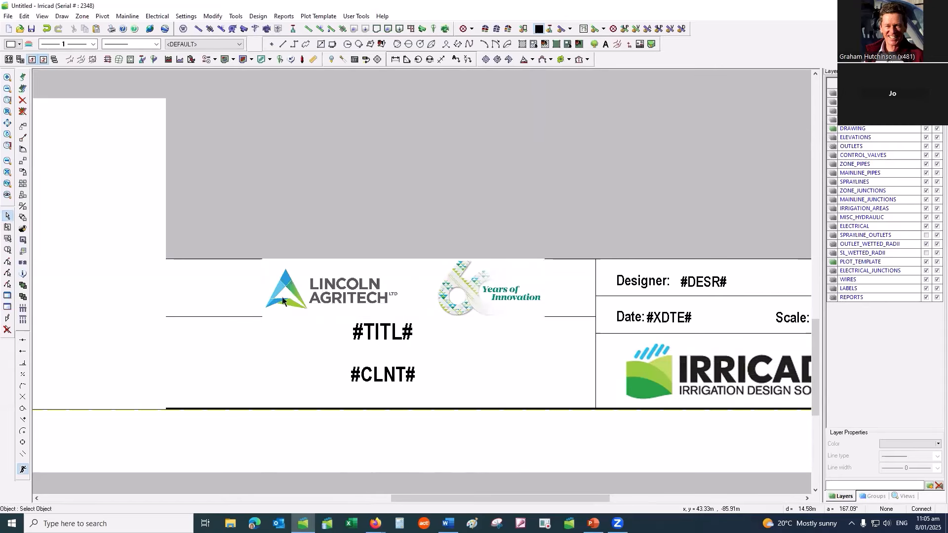
- Send the imported company logo to the back of the drawing order
{"action": "left_click", "coordinate": [264, 286]}
{"action": "right_click", "coordinate": [264, 286]}
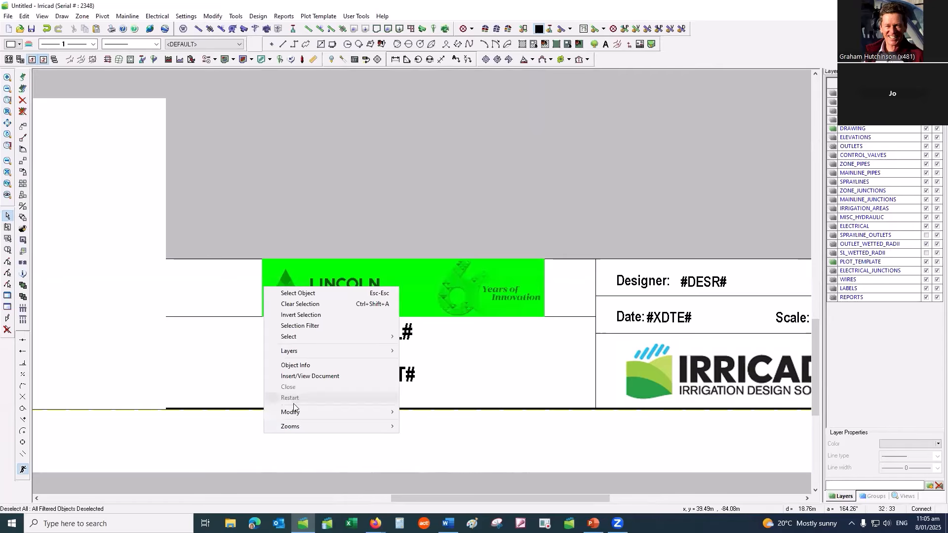
{"action": "mouse_move", "coordinate": [294, 413]}
{"action": "mouse_move", "coordinate": [424, 390]}
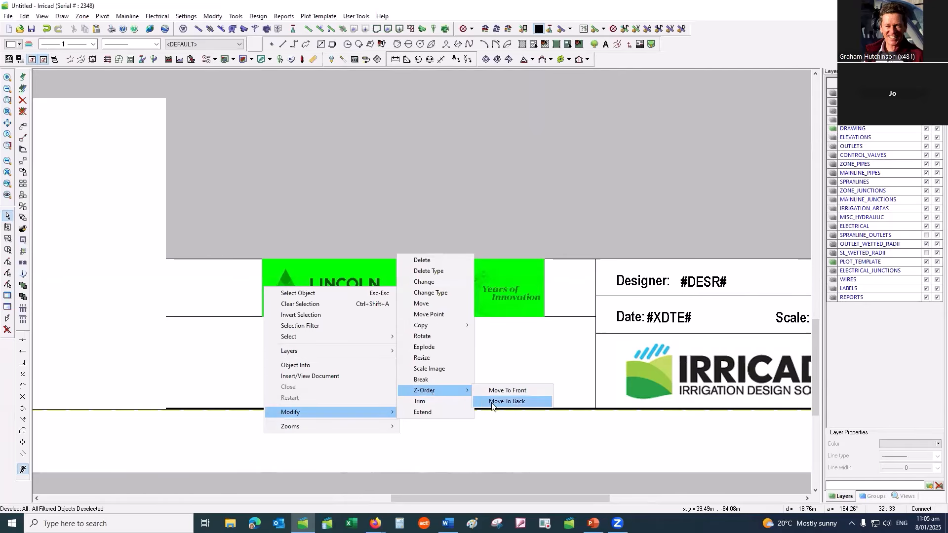
{"action": "left_click", "coordinate": [508, 402]}
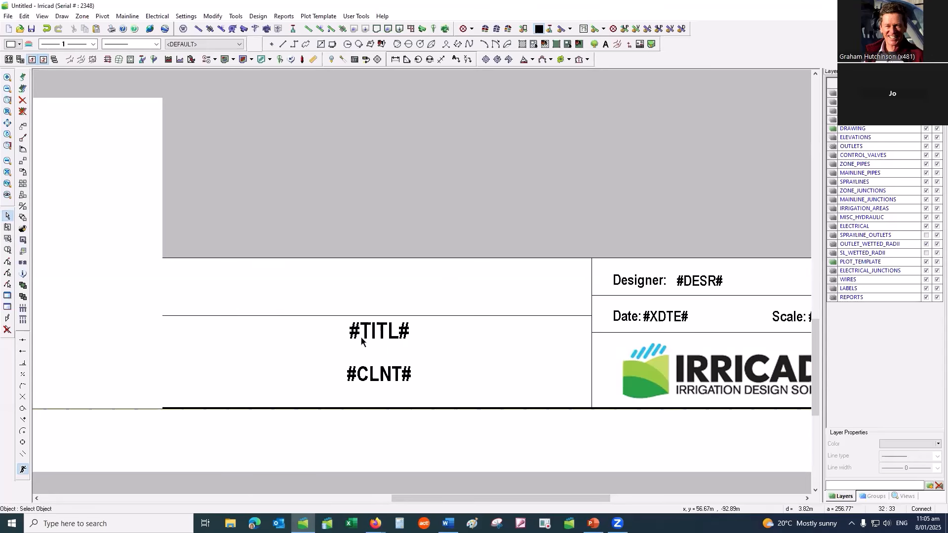
- Send the title block's background fill to the back of the drawing order, behind the company logo
{"action": "left_click", "coordinate": [210, 308]}
{"action": "left_click", "coordinate": [241, 259]}
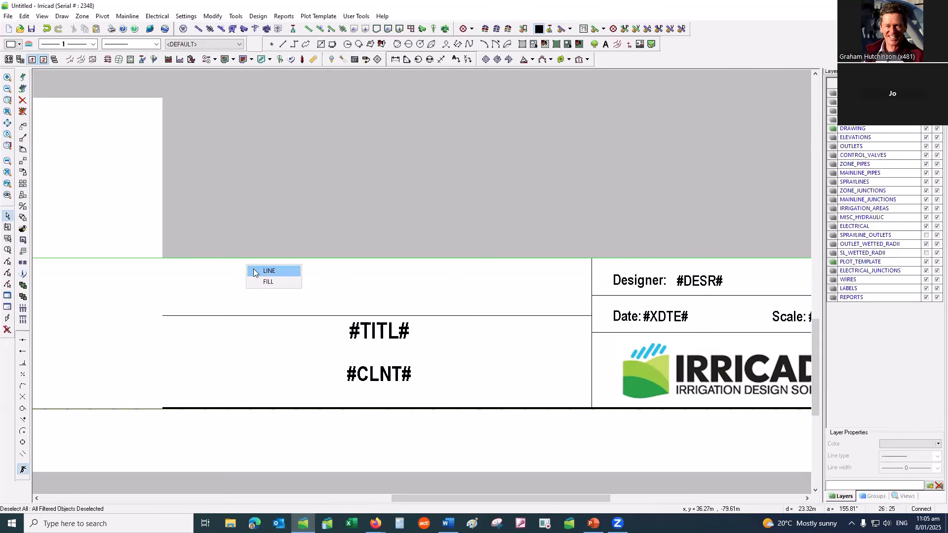
{"action": "left_click", "coordinate": [266, 281]}
{"action": "right_click", "coordinate": [333, 304]}
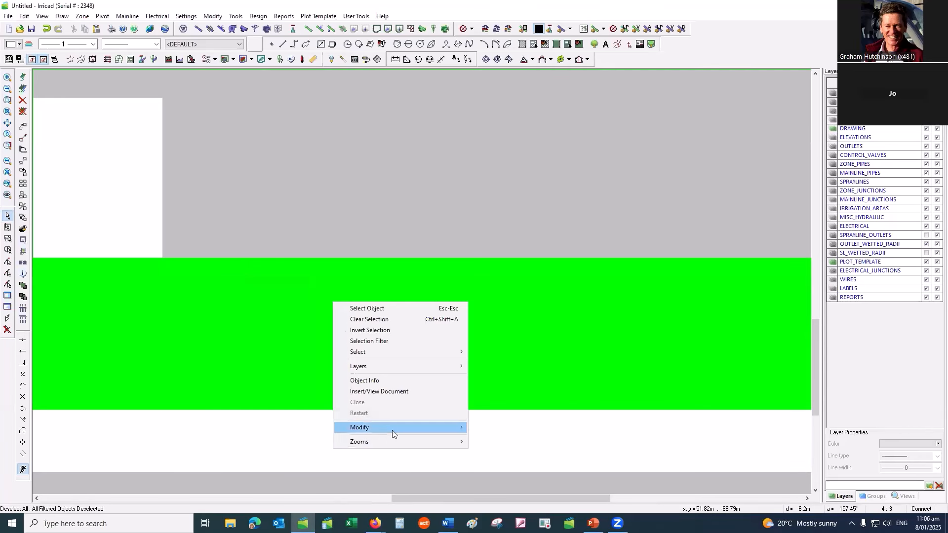
{"action": "mouse_move", "coordinate": [392, 429]}
{"action": "mouse_move", "coordinate": [504, 406]}
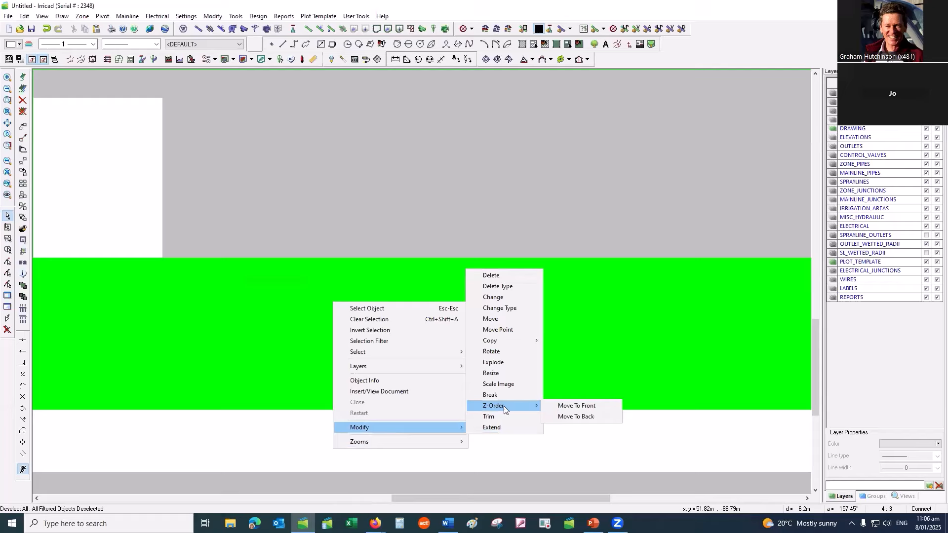
{"action": "left_click", "coordinate": [568, 416]}
{"action": "scroll", "coordinate": [395, 324], "scroll_direction": "down", "scroll_amount": 3}
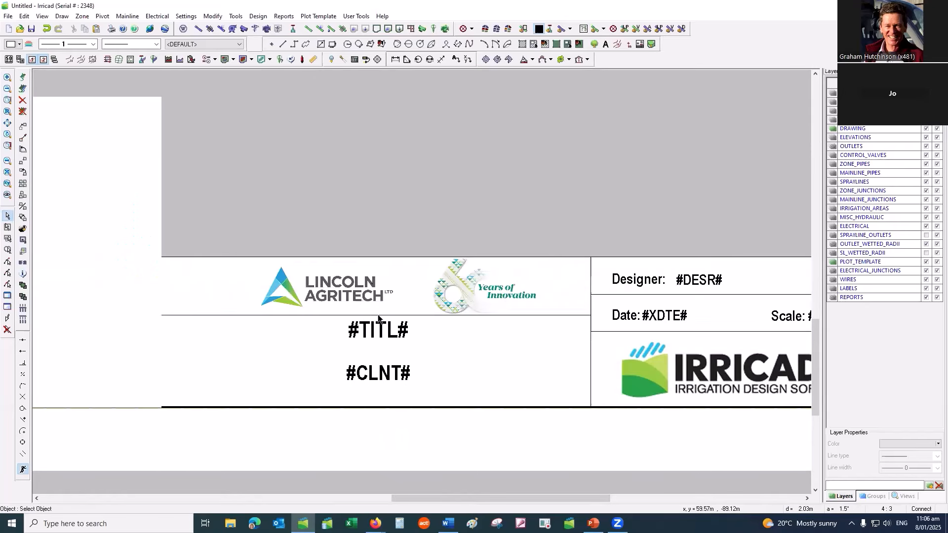
{"action": "left_click", "coordinate": [235, 300]}
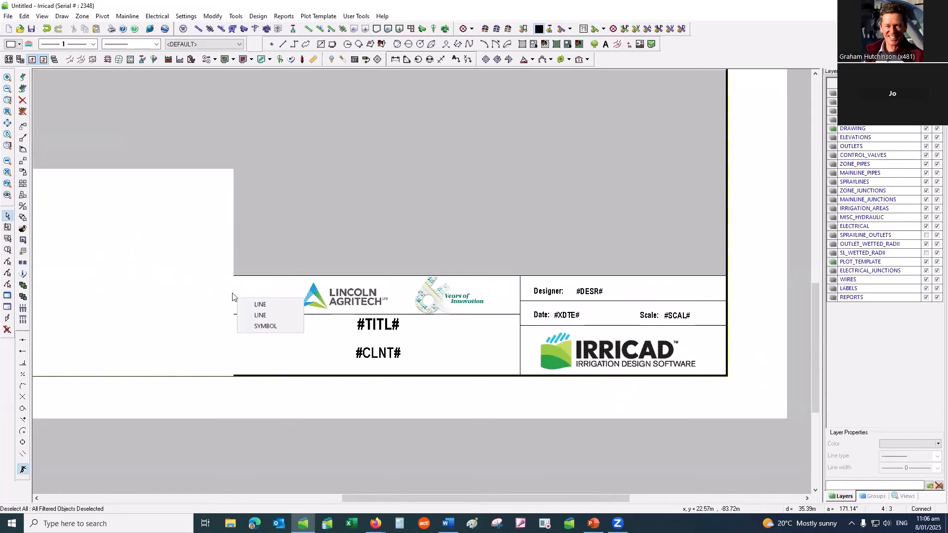
{"action": "right_click", "coordinate": [258, 319]}
{"action": "mouse_move", "coordinate": [304, 425]}
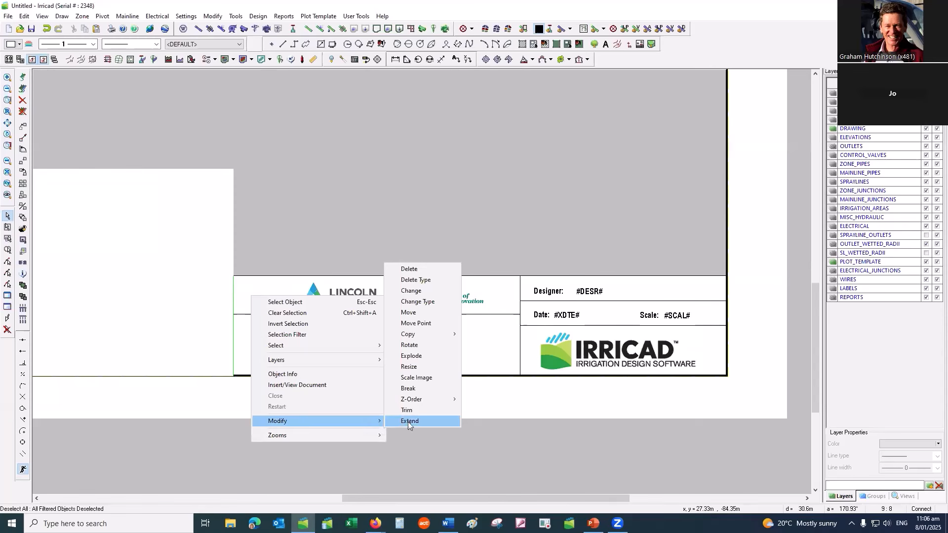
{"action": "left_click", "coordinate": [360, 220]}
- Open the D A1 Key Bottom Detailed.vcs plot template for editing
{"action": "left_click", "coordinate": [319, 16]}
{"action": "left_click", "coordinate": [326, 26]}
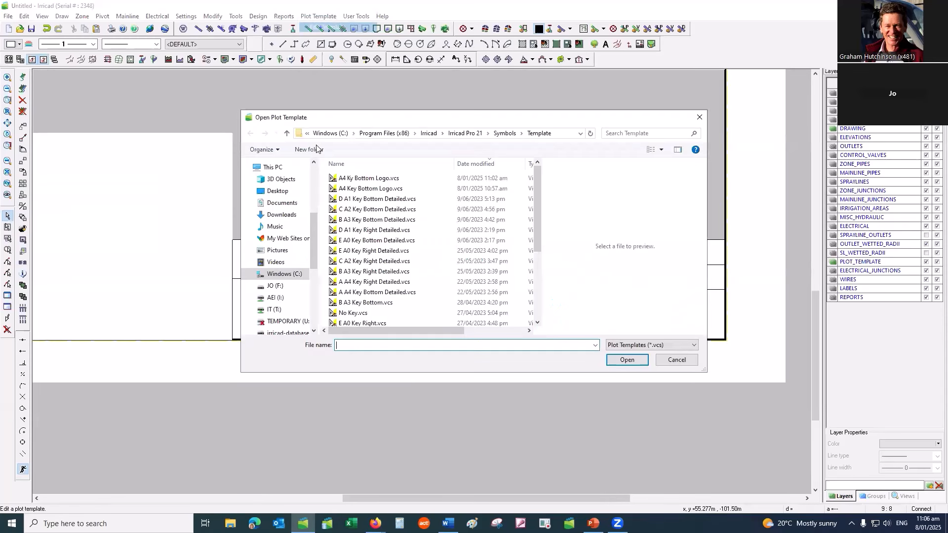
{"action": "left_click", "coordinate": [368, 199]}
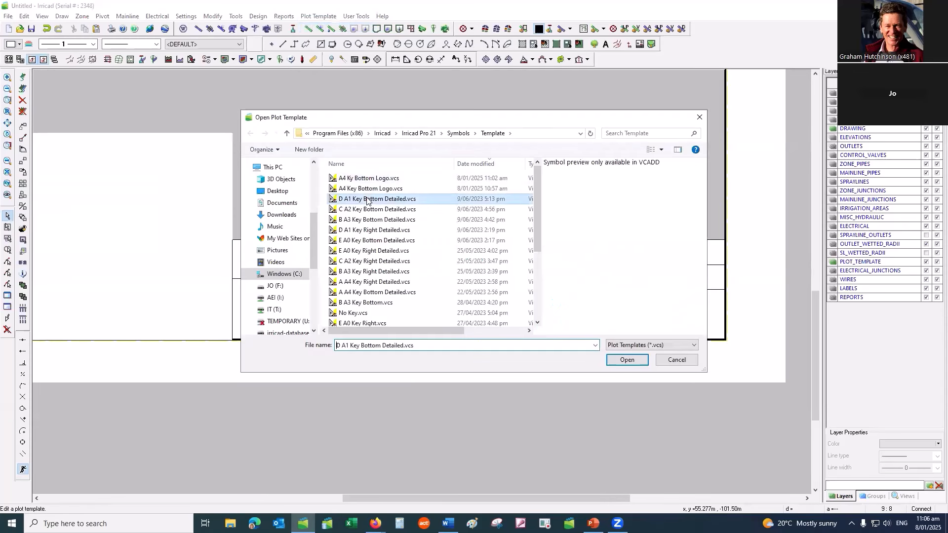
{"action": "left_click", "coordinate": [623, 359]}
{"action": "left_click", "coordinate": [478, 281]}
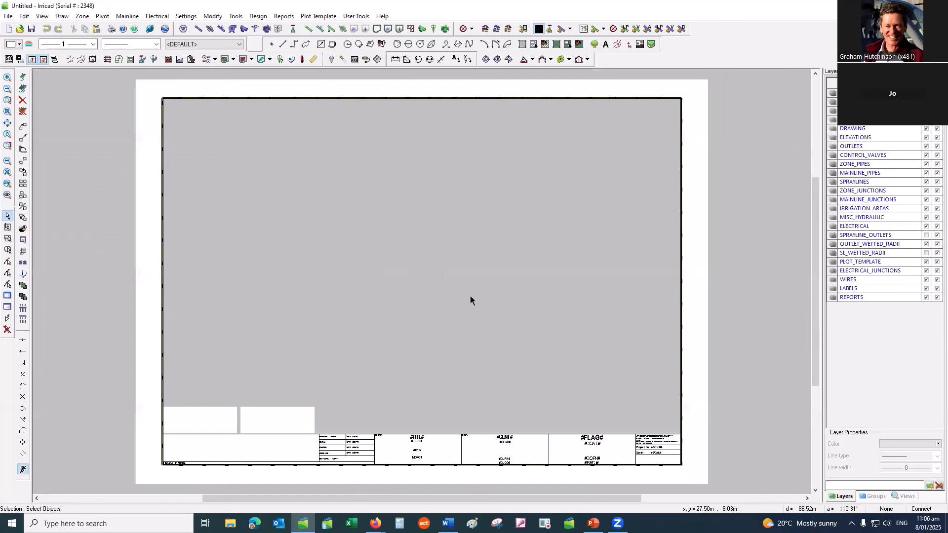
- Examine the designer, date, project, client and filename fields in the detailed template's title block
{"action": "scroll", "coordinate": [299, 465], "scroll_direction": "up", "scroll_amount": 5}
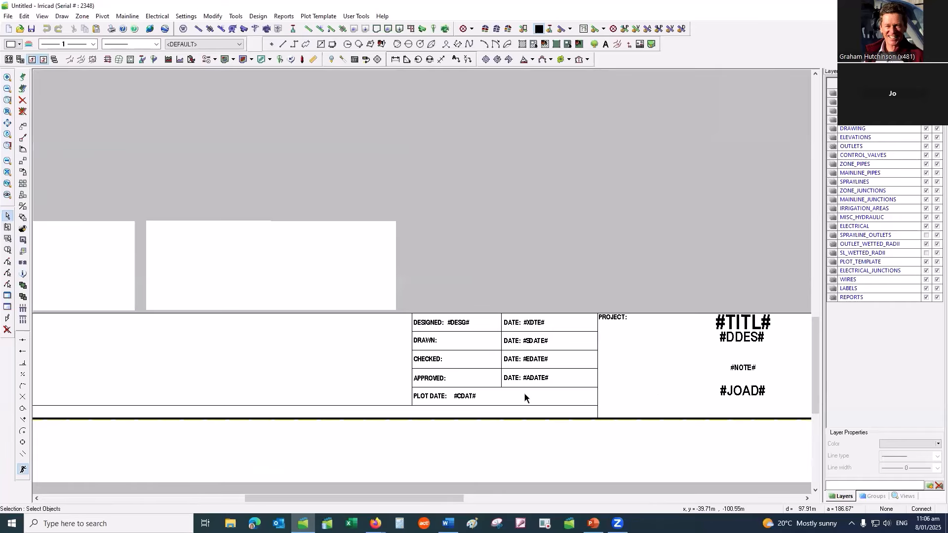
{"action": "scroll", "coordinate": [523, 393], "scroll_direction": "down", "scroll_amount": 2}
{"action": "scroll", "coordinate": [808, 397], "scroll_direction": "down", "scroll_amount": 1}
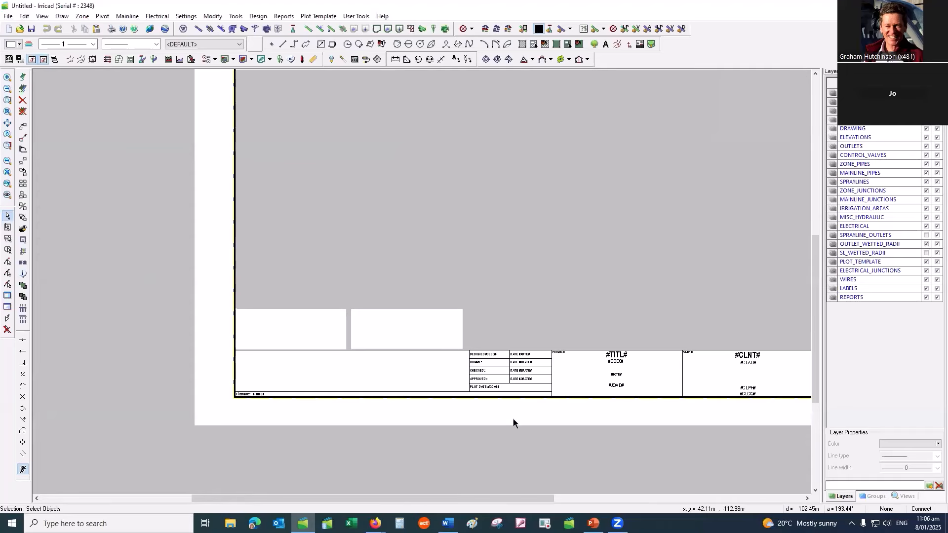
{"action": "scroll", "coordinate": [257, 405], "scroll_direction": "up", "scroll_amount": 2}
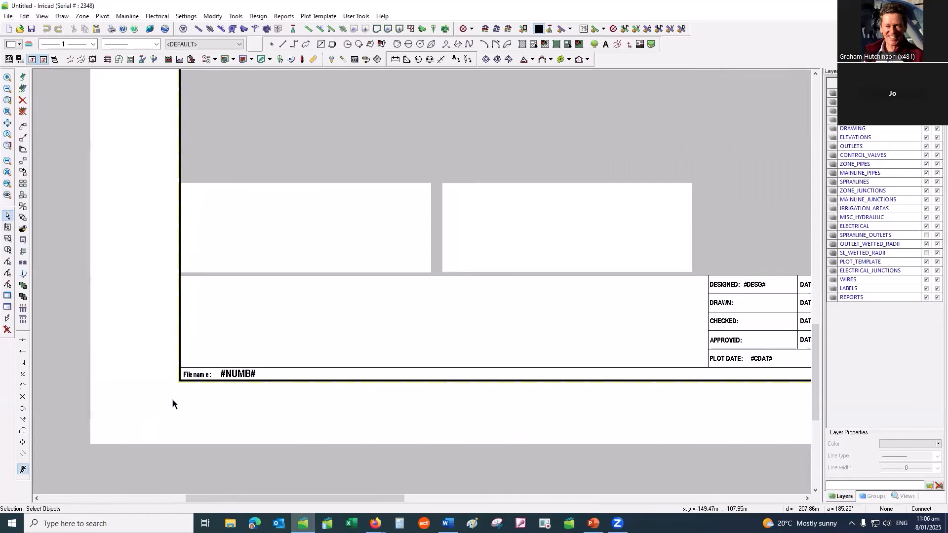
{"action": "scroll", "coordinate": [172, 400], "scroll_direction": "down", "scroll_amount": 2}
{"action": "scroll", "coordinate": [585, 369], "scroll_direction": "up", "scroll_amount": 1}
- Turn off fill display and examine the template's legend boxes, client and company fields, and copyright notice, ending on the full sheet
{"action": "key", "text": "f"}
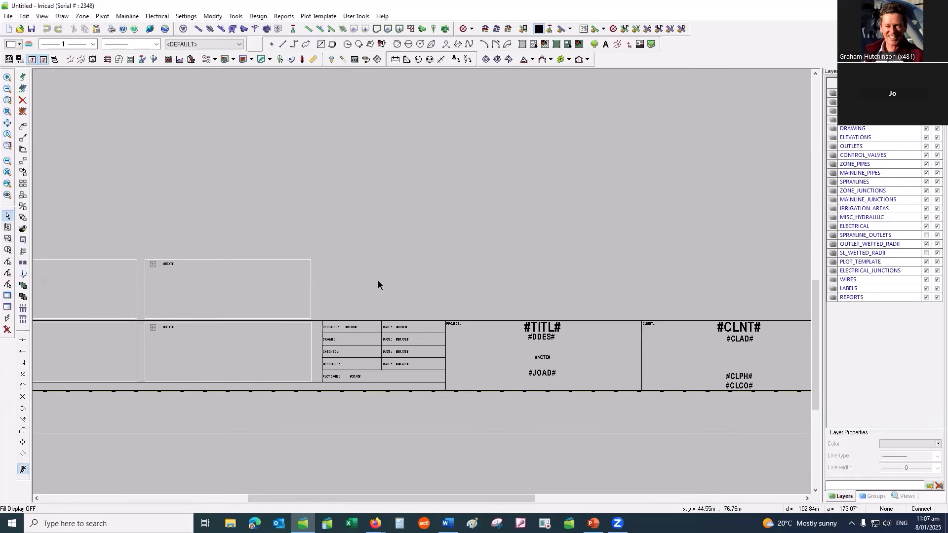
{"action": "scroll", "coordinate": [378, 281], "scroll_direction": "up", "scroll_amount": 1}
{"action": "scroll", "coordinate": [308, 280], "scroll_direction": "down", "scroll_amount": 2}
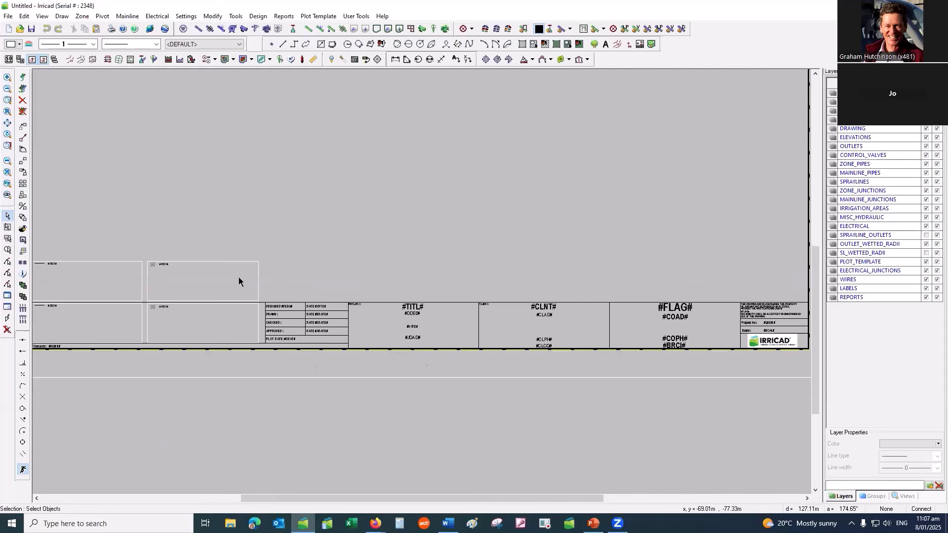
{"action": "scroll", "coordinate": [239, 277], "scroll_direction": "down", "scroll_amount": 1}
{"action": "scroll", "coordinate": [599, 297], "scroll_direction": "up", "scroll_amount": 1}
{"action": "scroll", "coordinate": [599, 296], "scroll_direction": "up", "scroll_amount": 5}
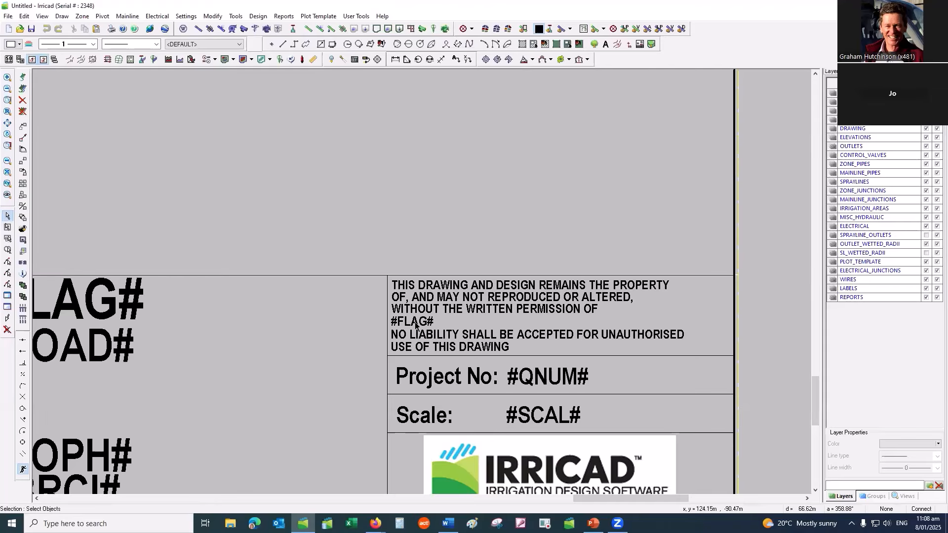
{"action": "left_click", "coordinate": [8, 124]}
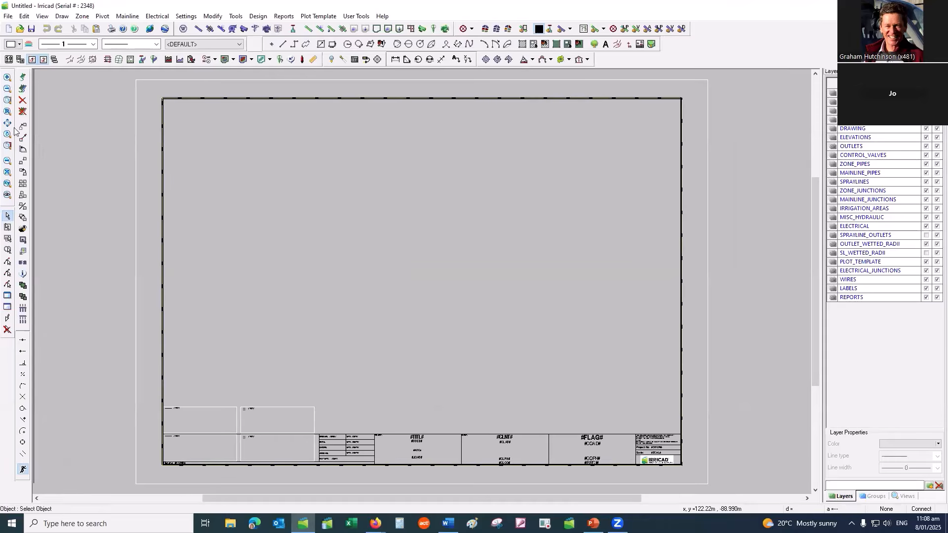